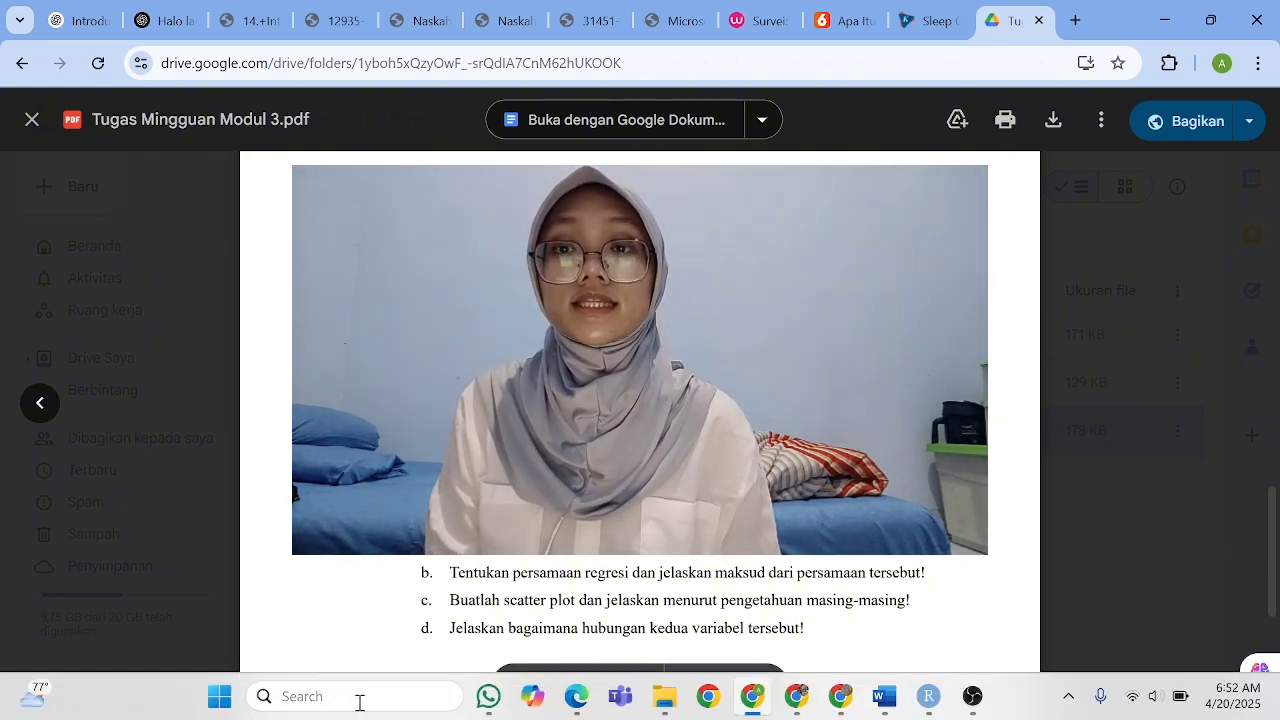
Open Excel, create a blank workbook and enlarge its window to fill the screen
{"action": "left_click", "coordinate": [360, 700]}
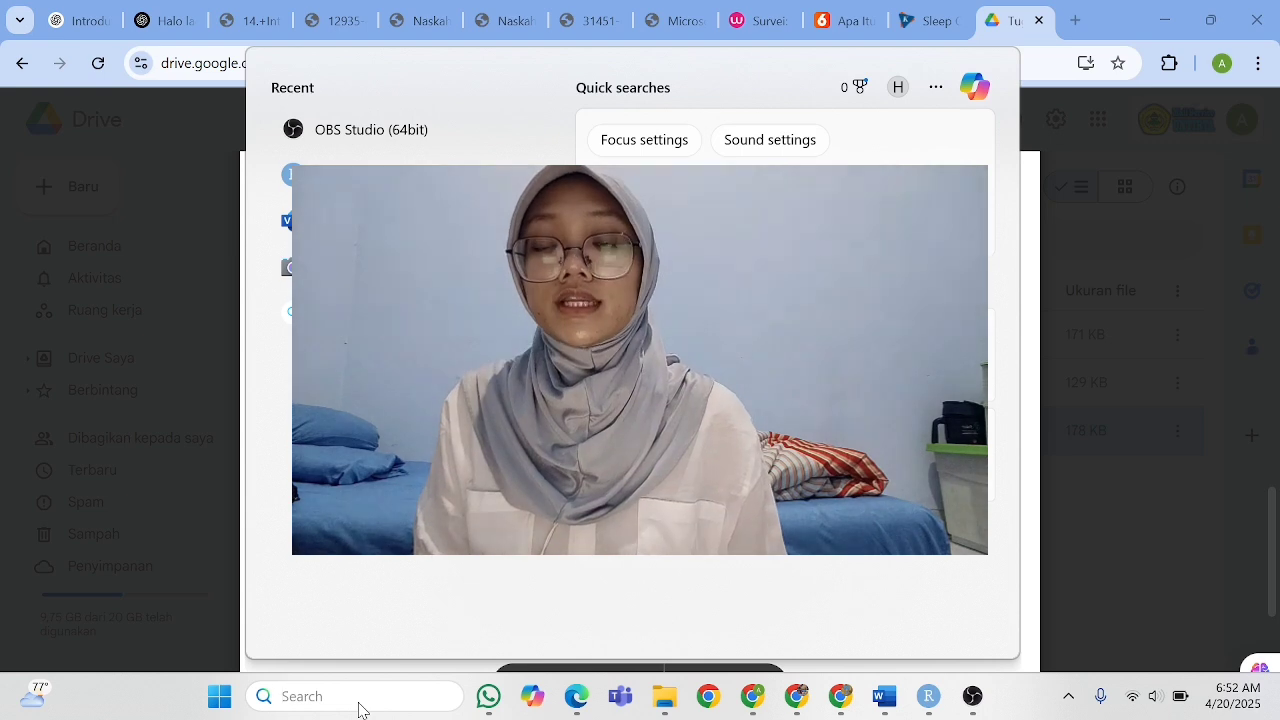
{"action": "type", "text": "ex"}
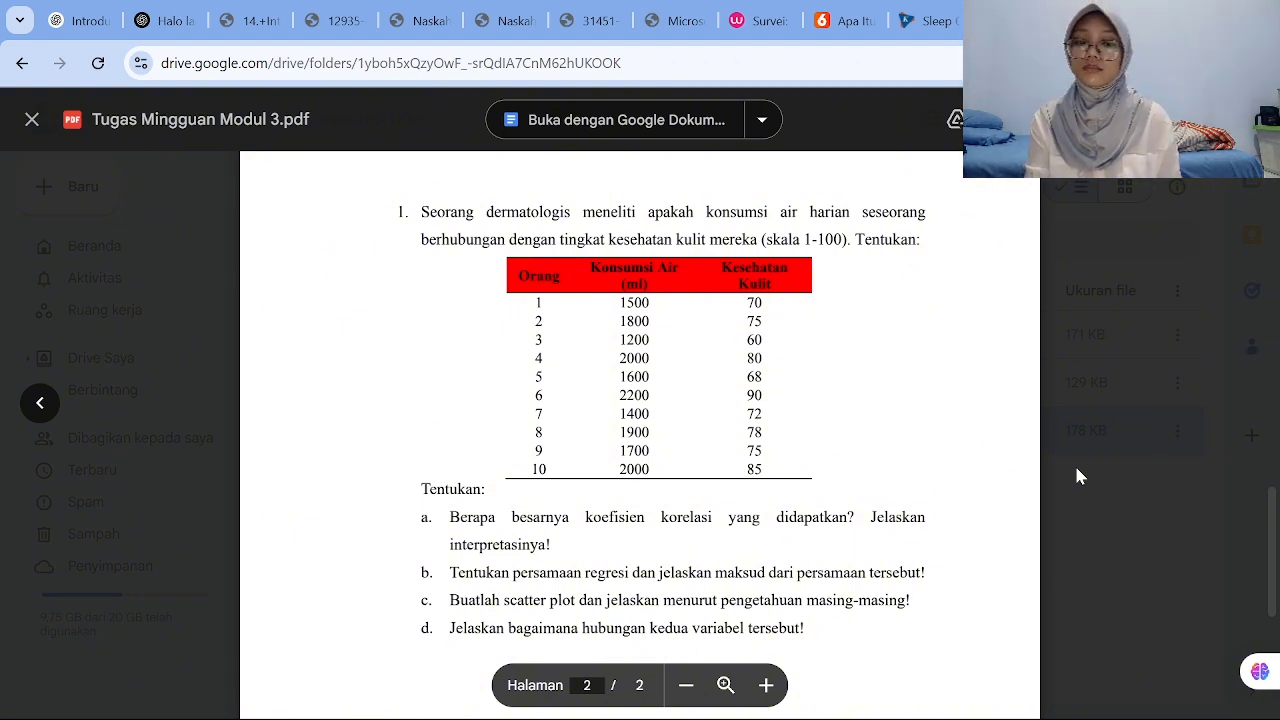
{"action": "left_click", "coordinate": [357, 700]}
{"action": "type", "text": "excel"}
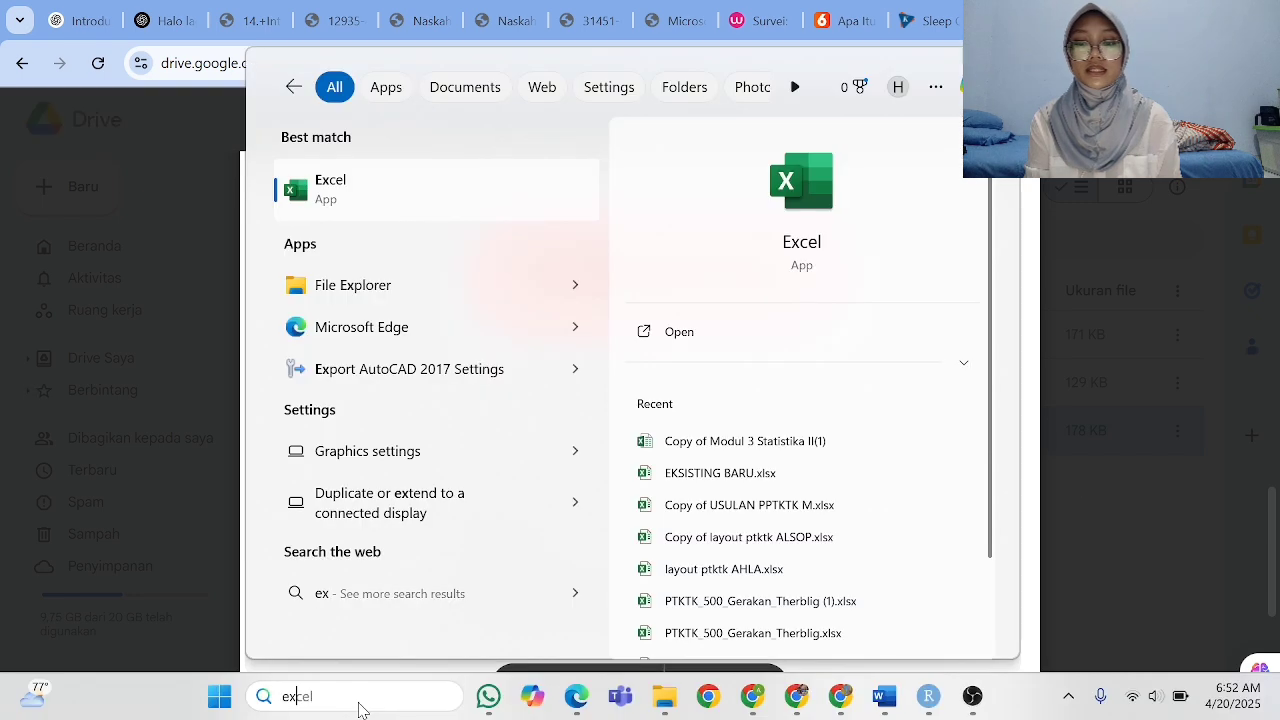
{"action": "left_click", "coordinate": [437, 206]}
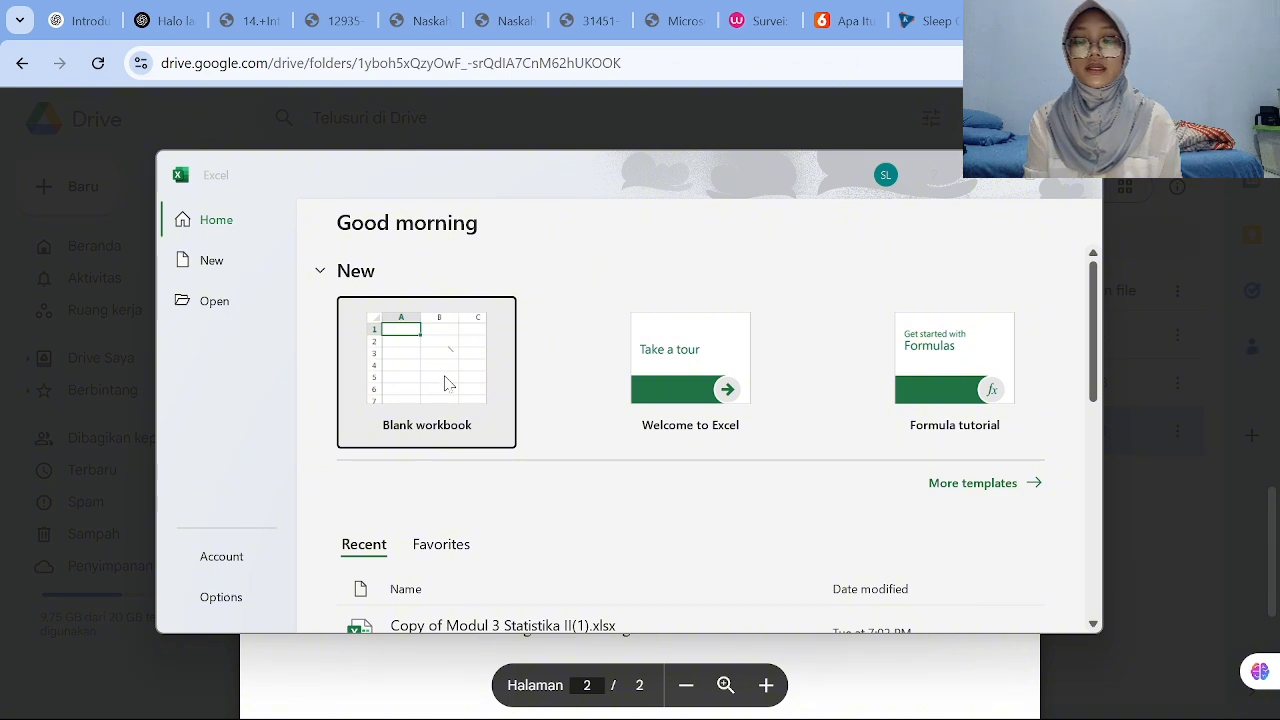
{"action": "left_click", "coordinate": [447, 390]}
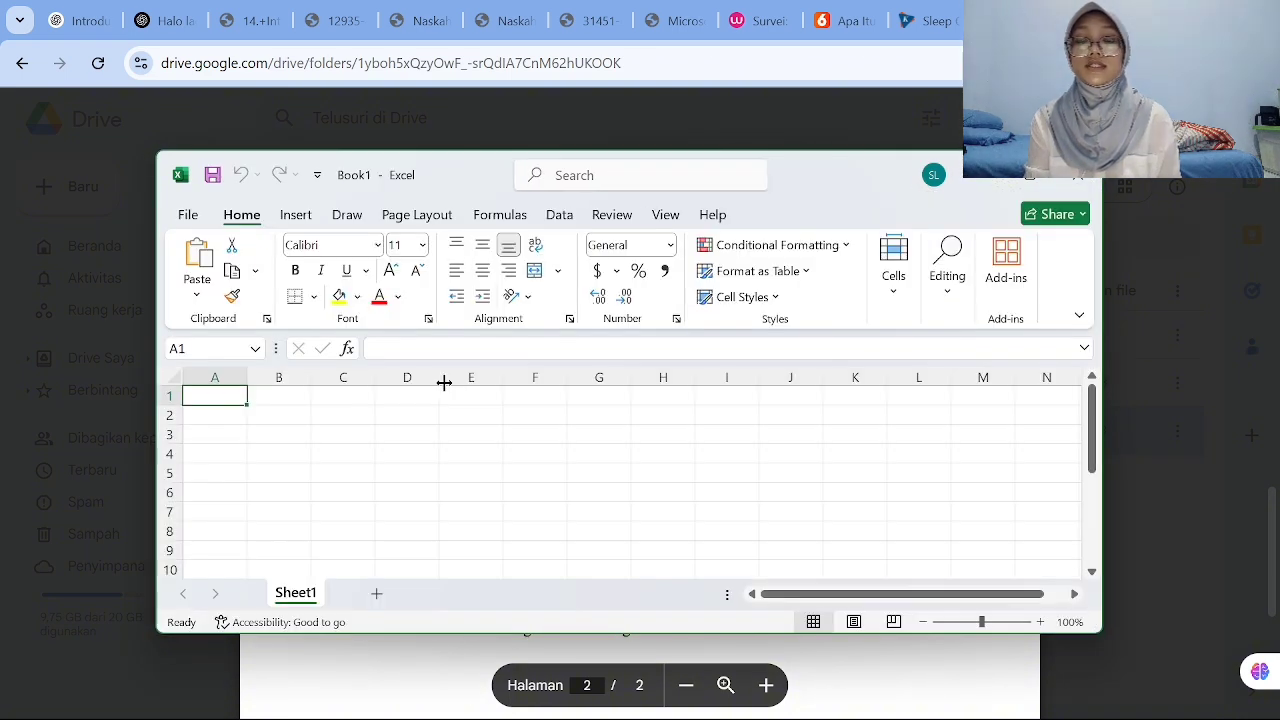
{"action": "left_click", "coordinate": [1031, 182]}
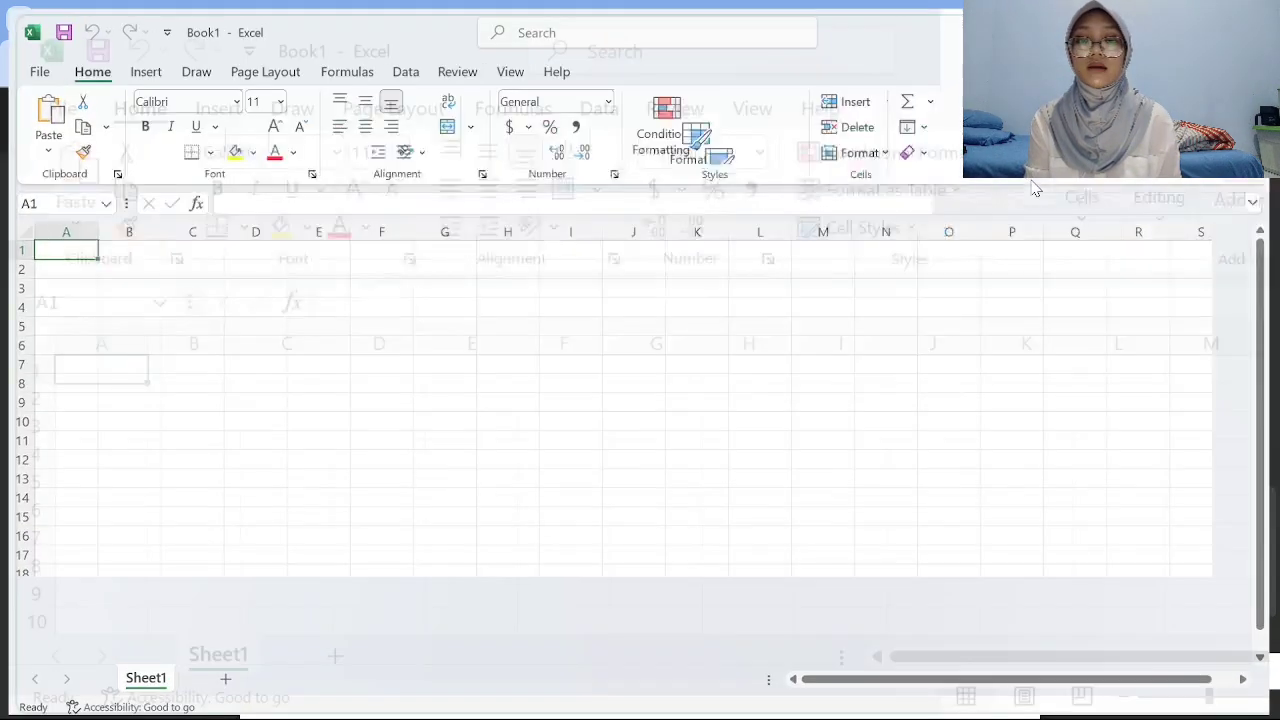
Save the workbook as TUGAS MINGGUAN SHIFT 2 in the PENELITIAN OPERASIONAL ALSOP folder
{"action": "mouse_move", "coordinate": [748, 717]}
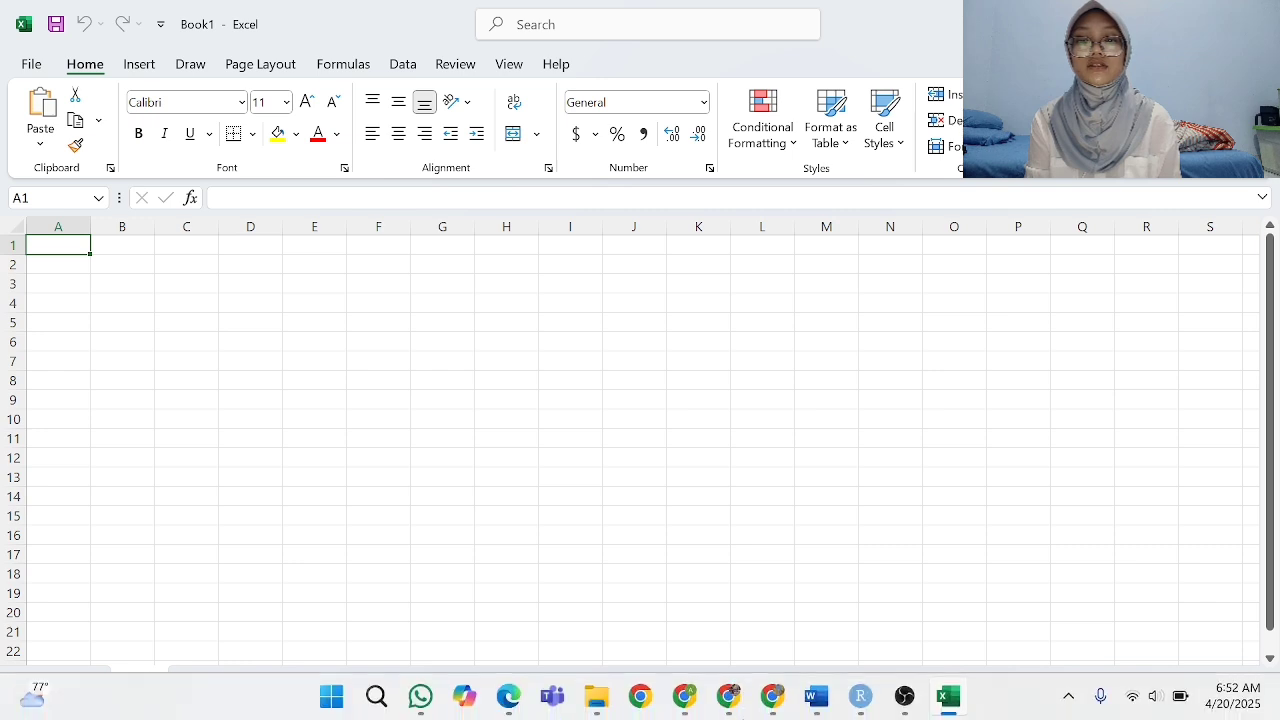
{"action": "left_click", "coordinate": [592, 705]}
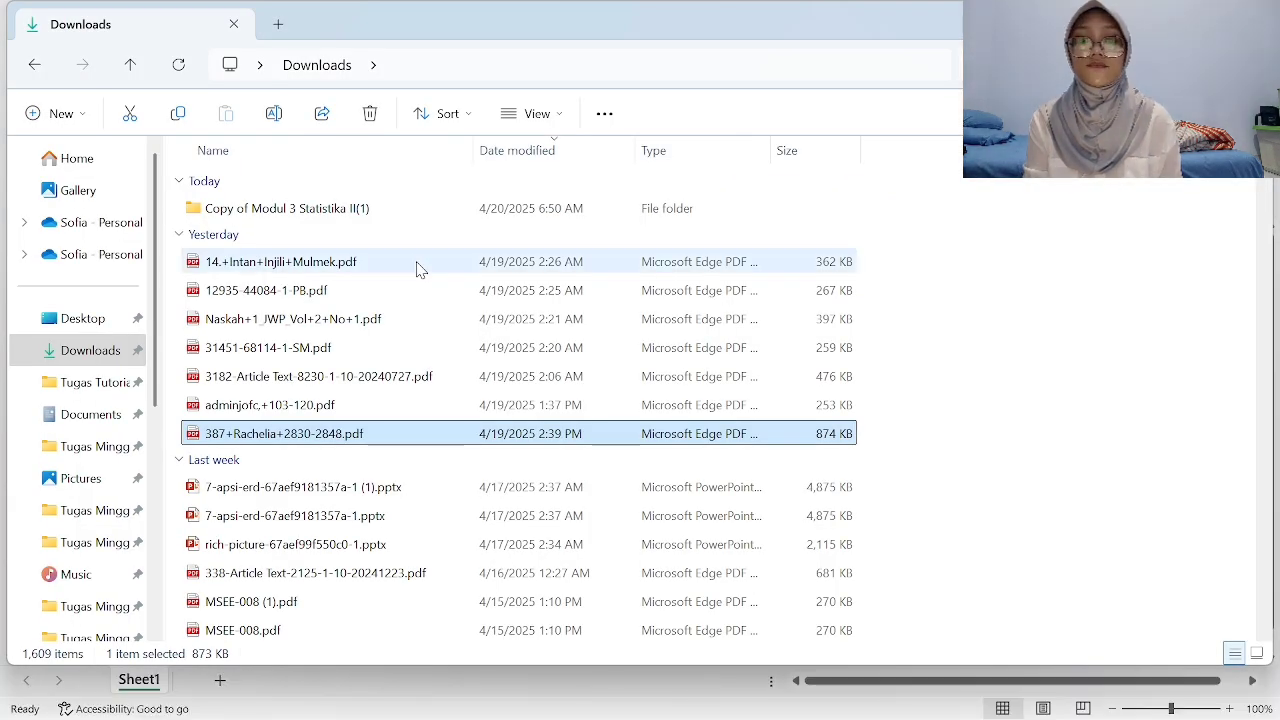
{"action": "key", "text": "alt+Tab"}
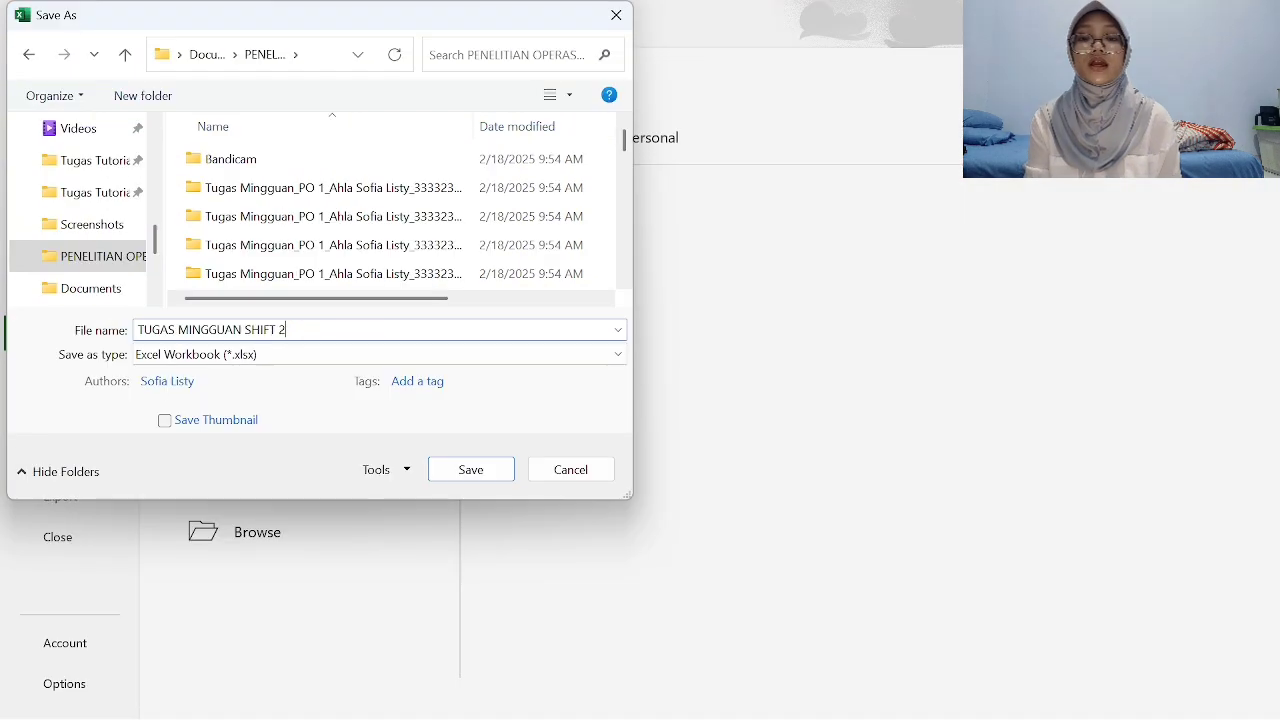
{"action": "left_click", "coordinate": [484, 476]}
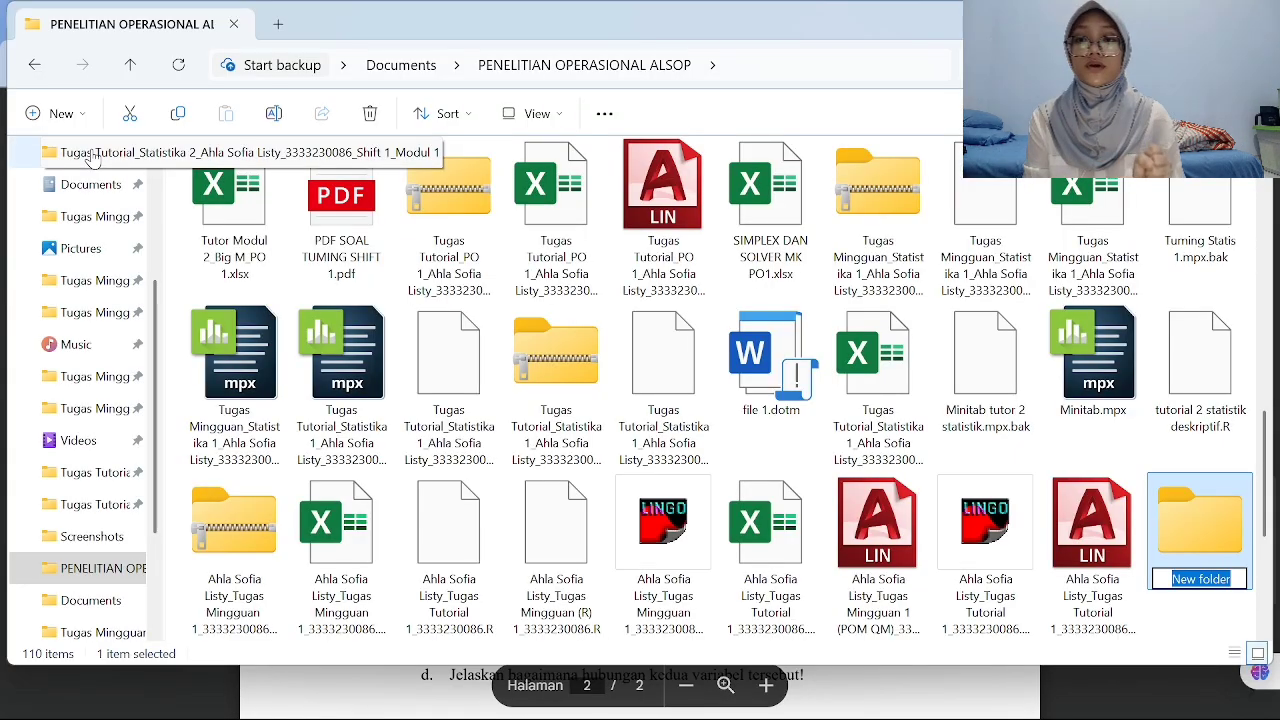
In File Explorer, name the new folder in PENELITIAN OPERASIONAL ALSOP TUGAS MINGGUAN SHIFT 2
{"action": "type", "text": "TUGAS MINGGUAN SHIFT 2"}
{"action": "key", "text": "Return"}
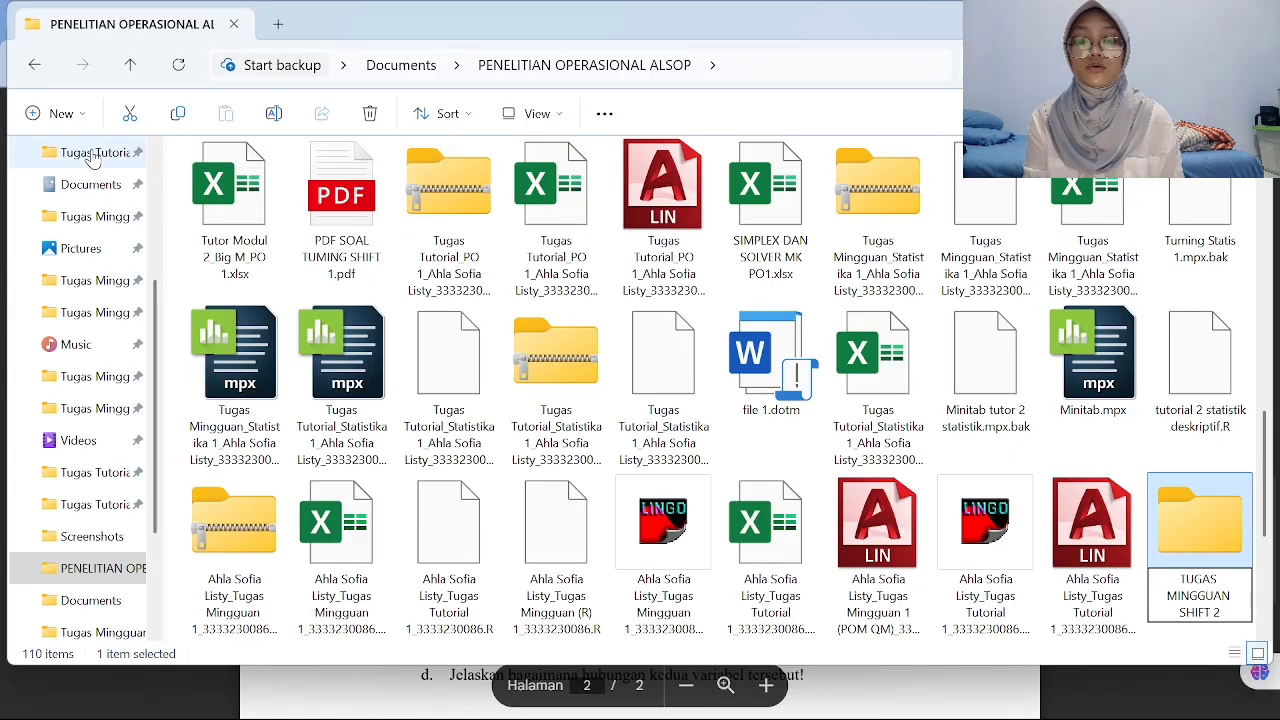
{"action": "left_click", "coordinate": [1093, 449]}
{"action": "left_click", "coordinate": [1133, 412]}
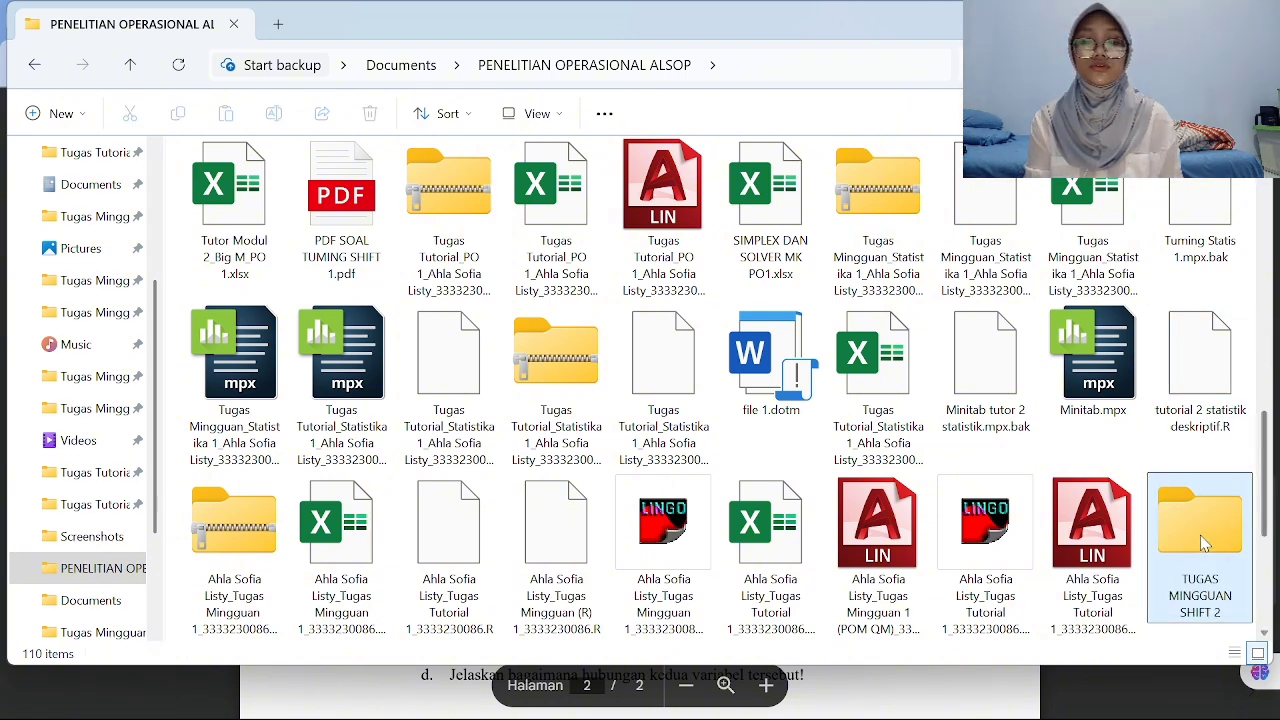
Pin the TUGAS MINGGUAN SHIFT 2 folder for quick access and move TUGAS MINGGUAN SHIFT 2.xlsx into it
{"action": "left_click_drag", "start_coordinate": [1205, 545], "coordinate": [103, 362]}
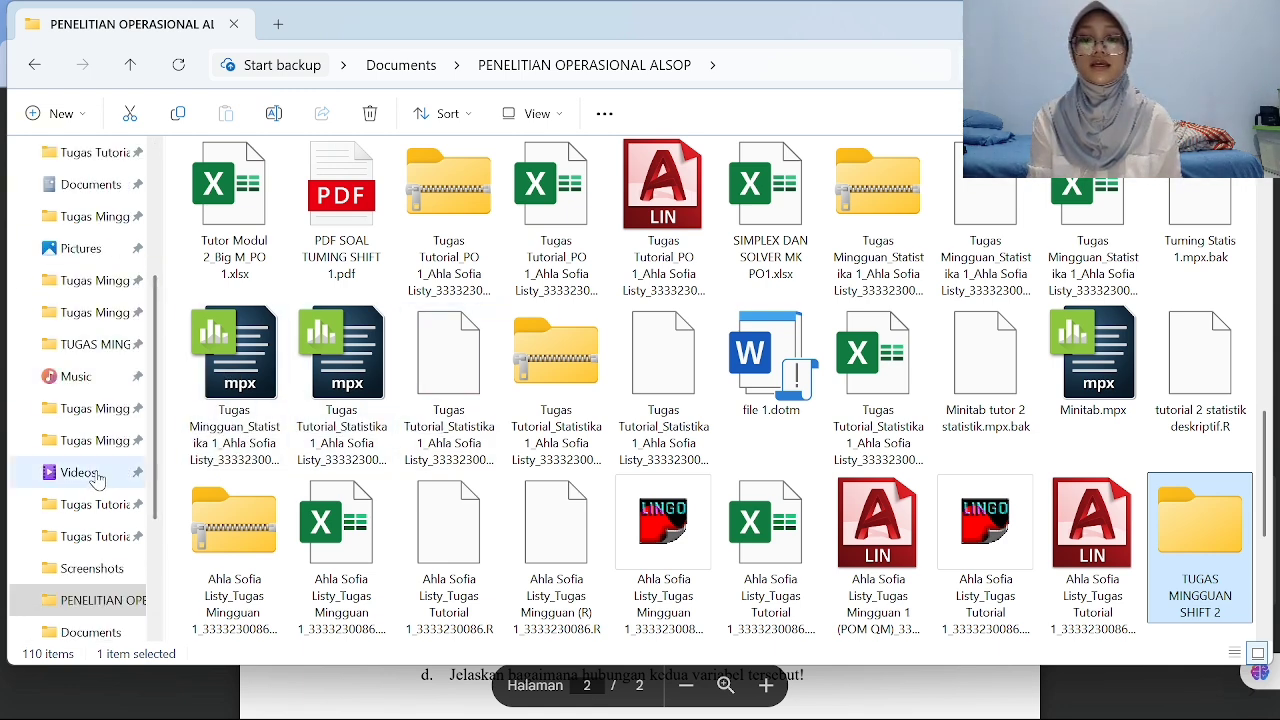
{"action": "scroll", "coordinate": [345, 352], "scroll_direction": "up", "scroll_amount": 10}
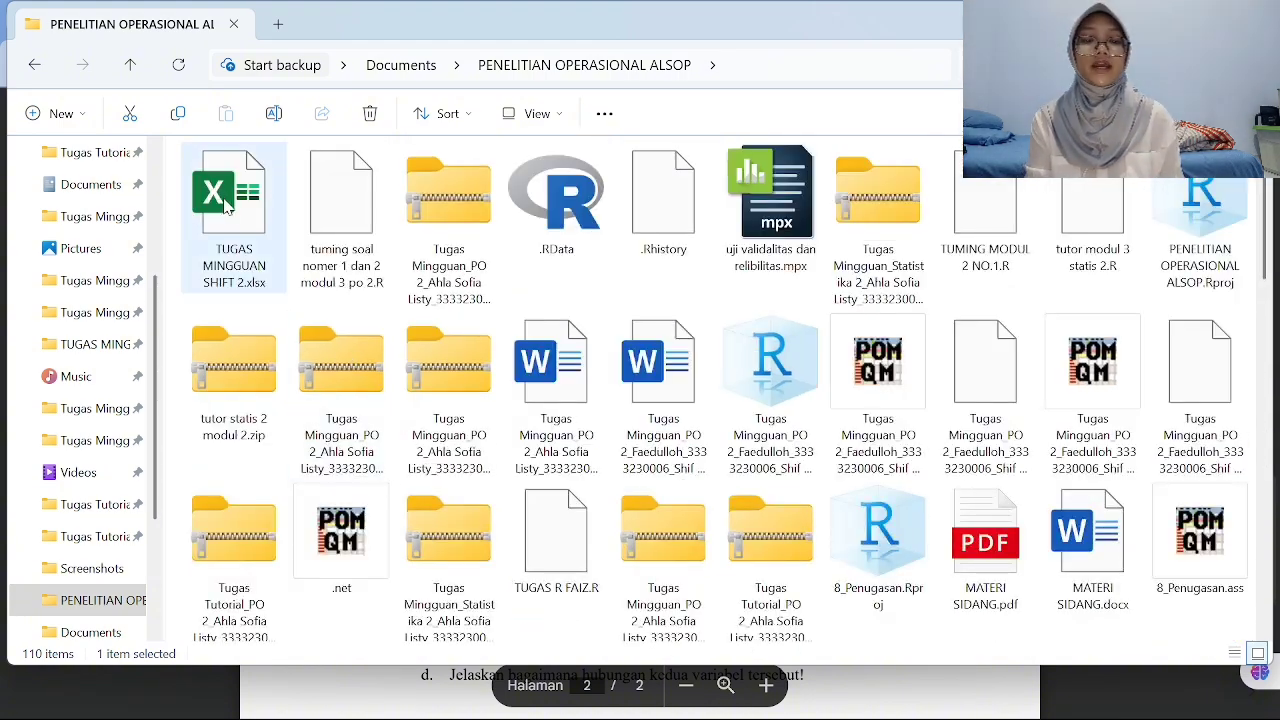
{"action": "left_click_drag", "start_coordinate": [228, 205], "coordinate": [104, 408]}
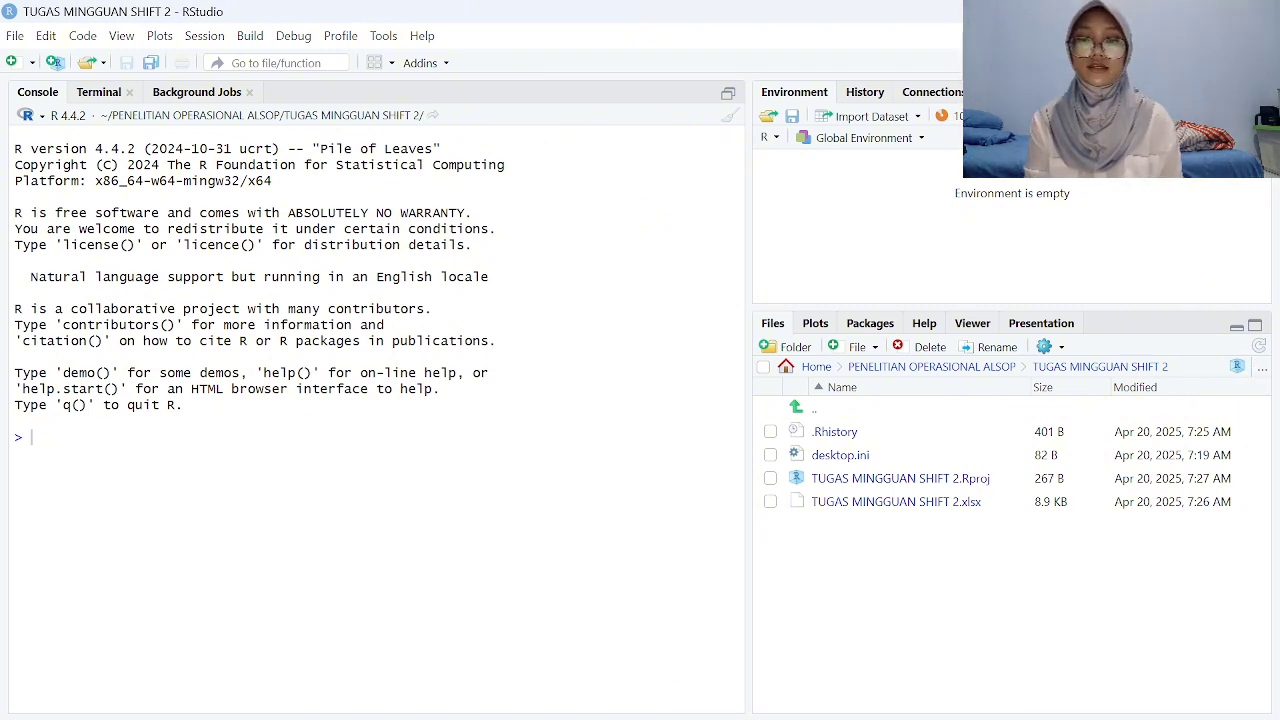
In RStudio, create a new project from the existing directory TUGAS MINGGUAN SHIFT 2
{"action": "left_click", "coordinate": [14, 38]}
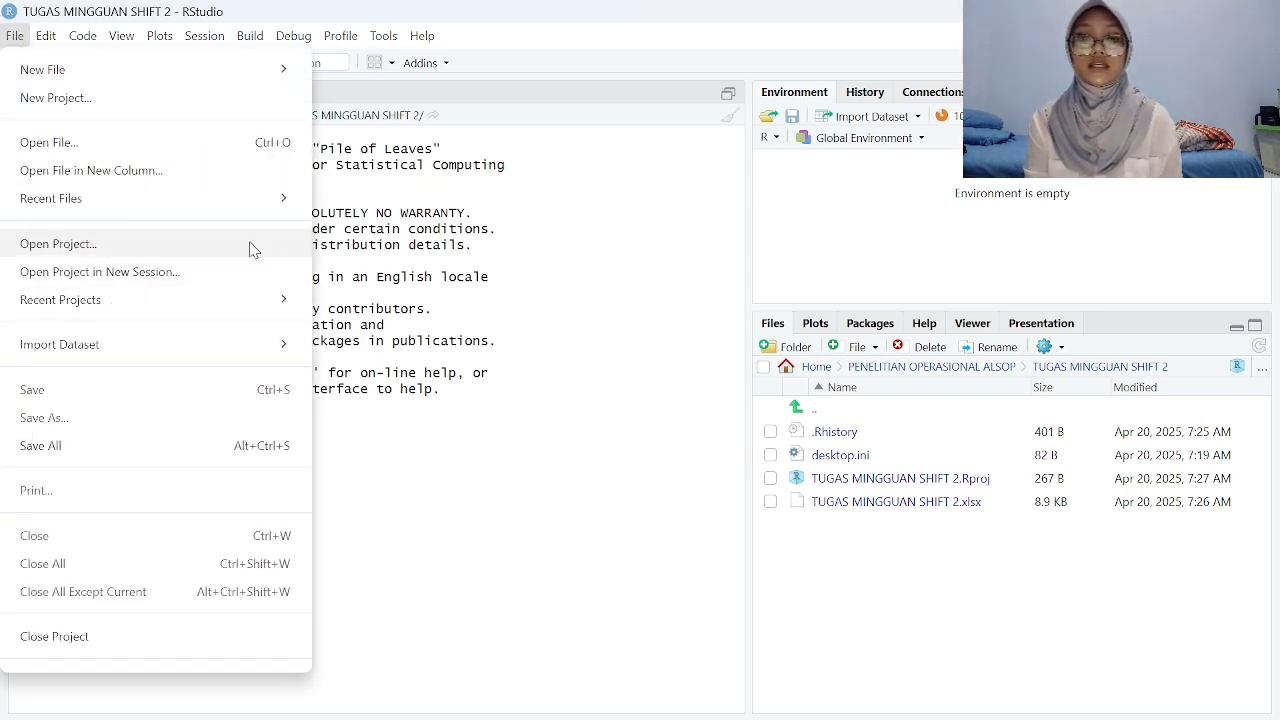
{"action": "left_click", "coordinate": [548, 434]}
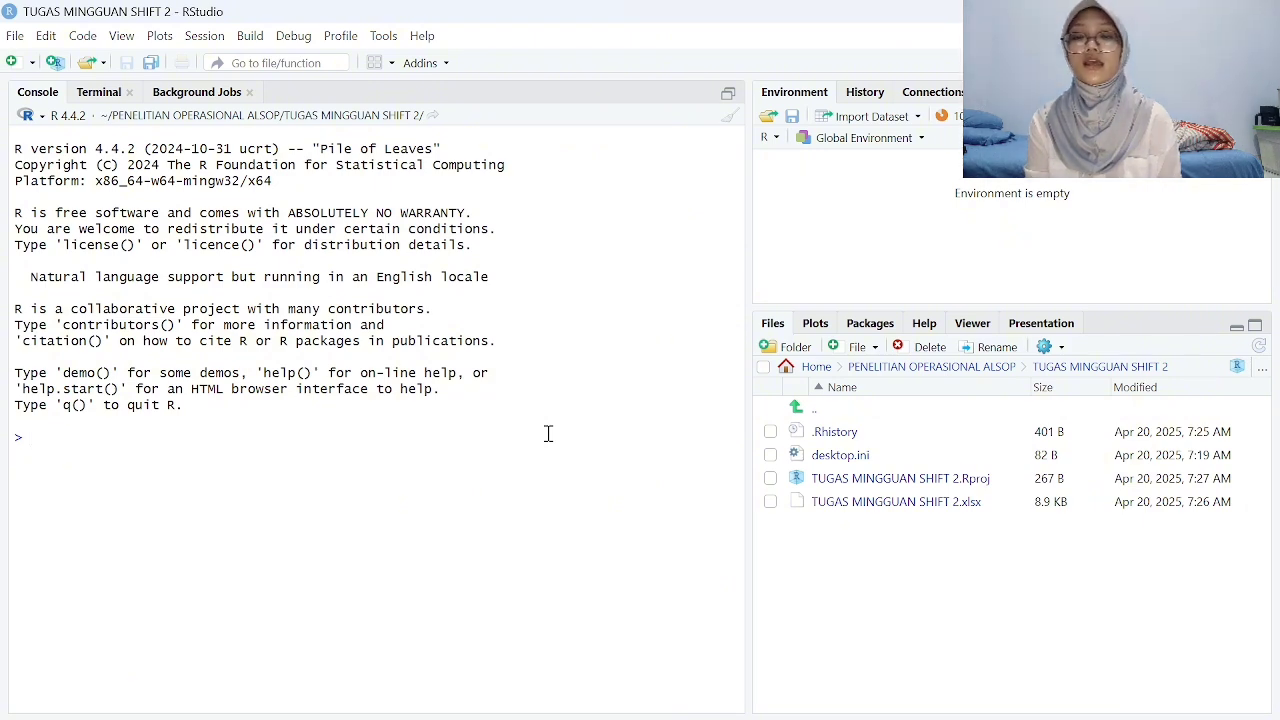
{"action": "left_click", "coordinate": [23, 36]}
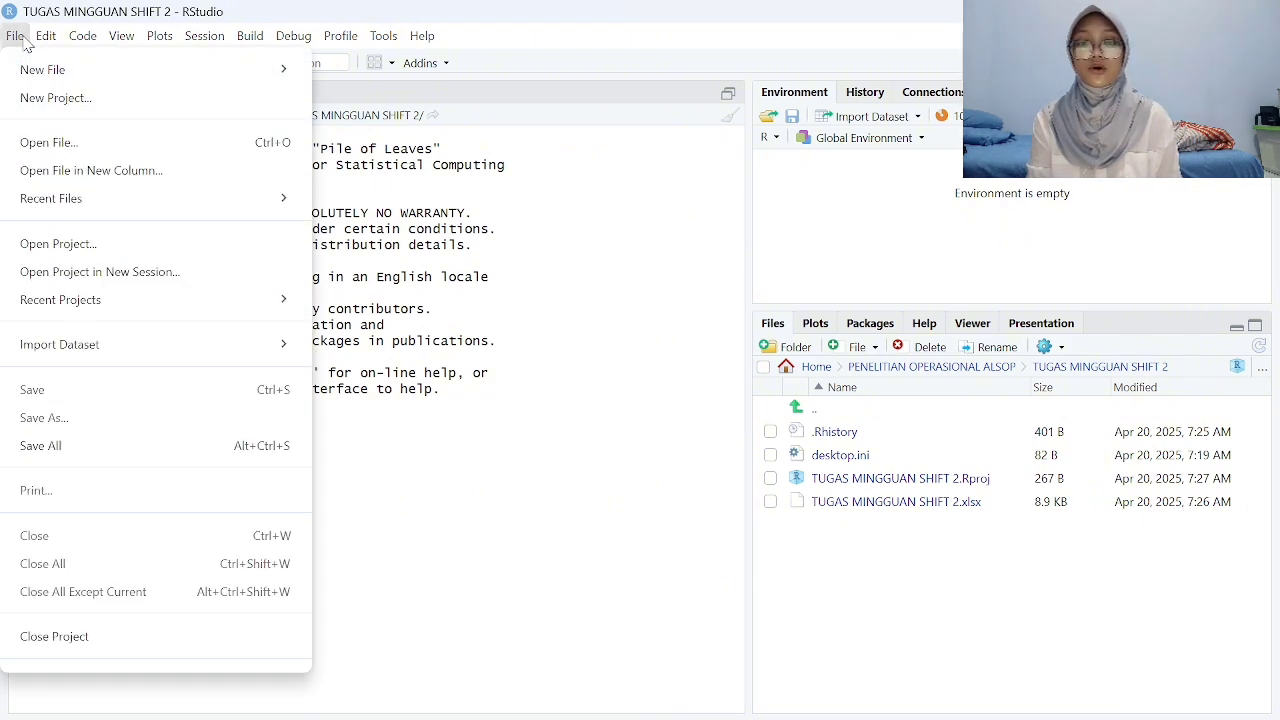
{"action": "left_click", "coordinate": [105, 97]}
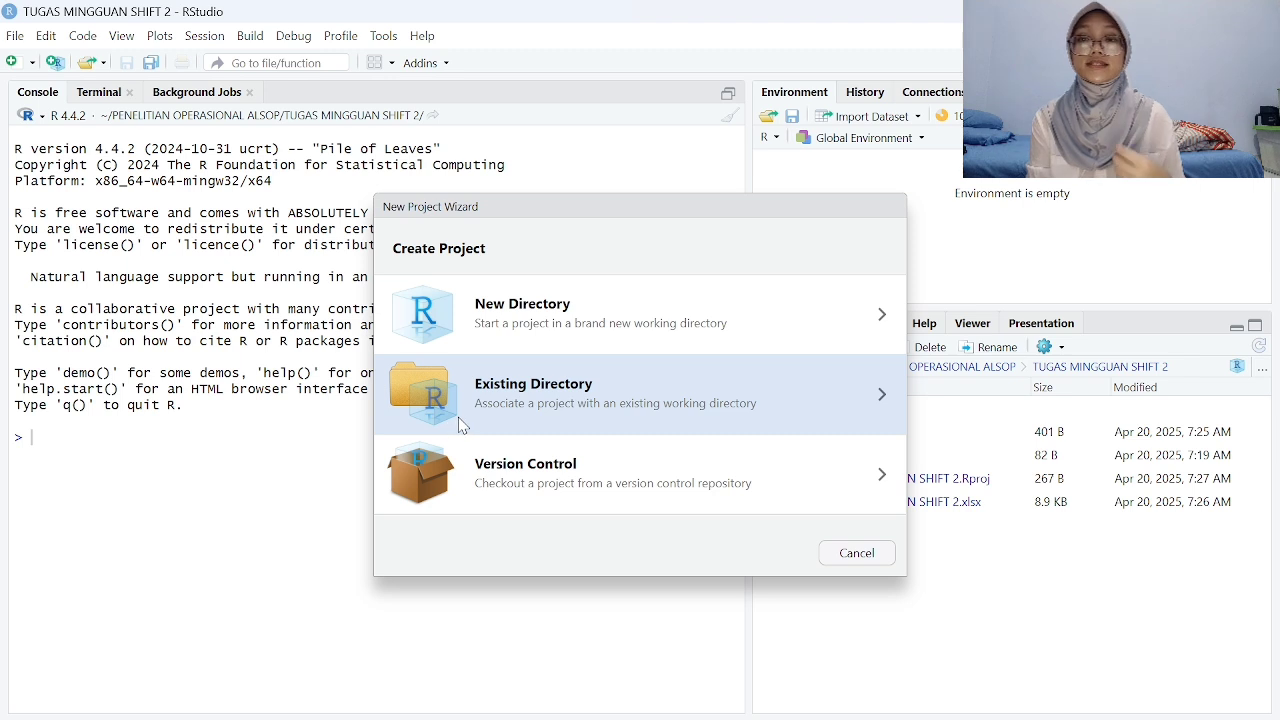
{"action": "left_click", "coordinate": [461, 426]}
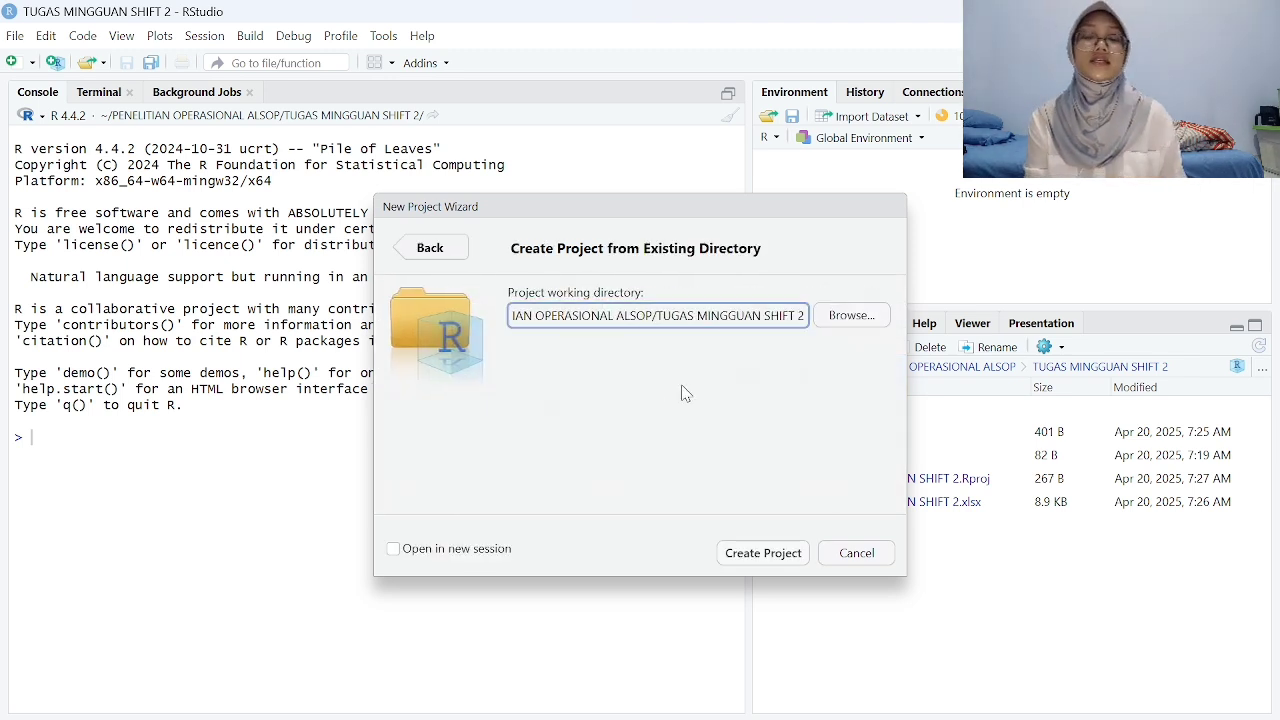
{"action": "left_click", "coordinate": [760, 553]}
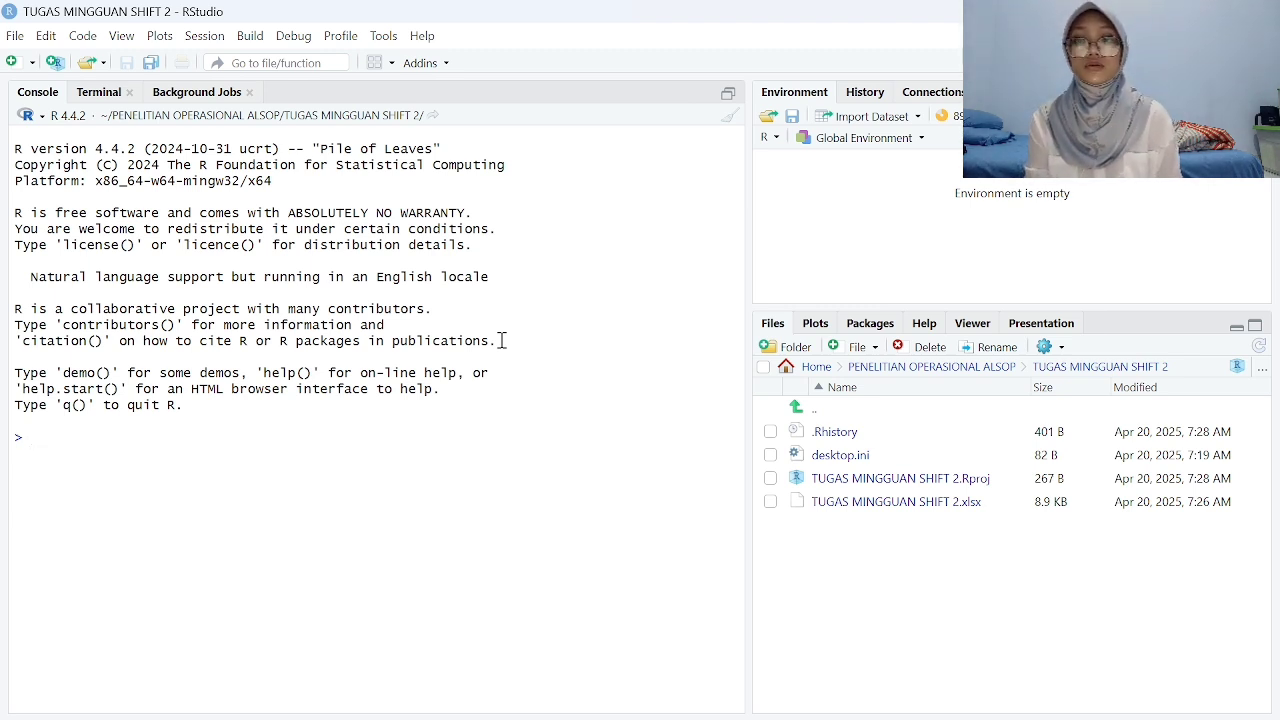
Create a new R script with the comment "#menginstall packages" and the line install.packages("readxl"), and run it
{"action": "key", "text": "ctrl+shift+n"}
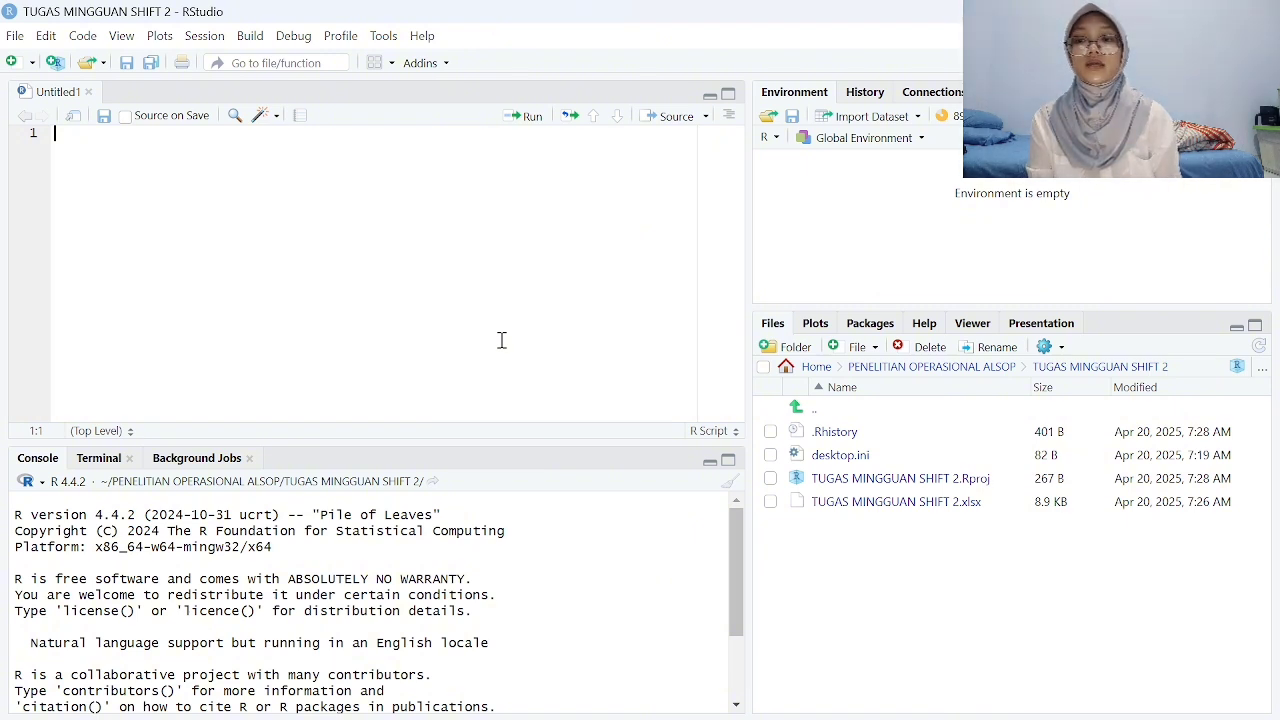
{"action": "type", "text": "#menginstall packages install.packages(\"readxl\")"}
{"action": "key", "text": "ctrl+a"}
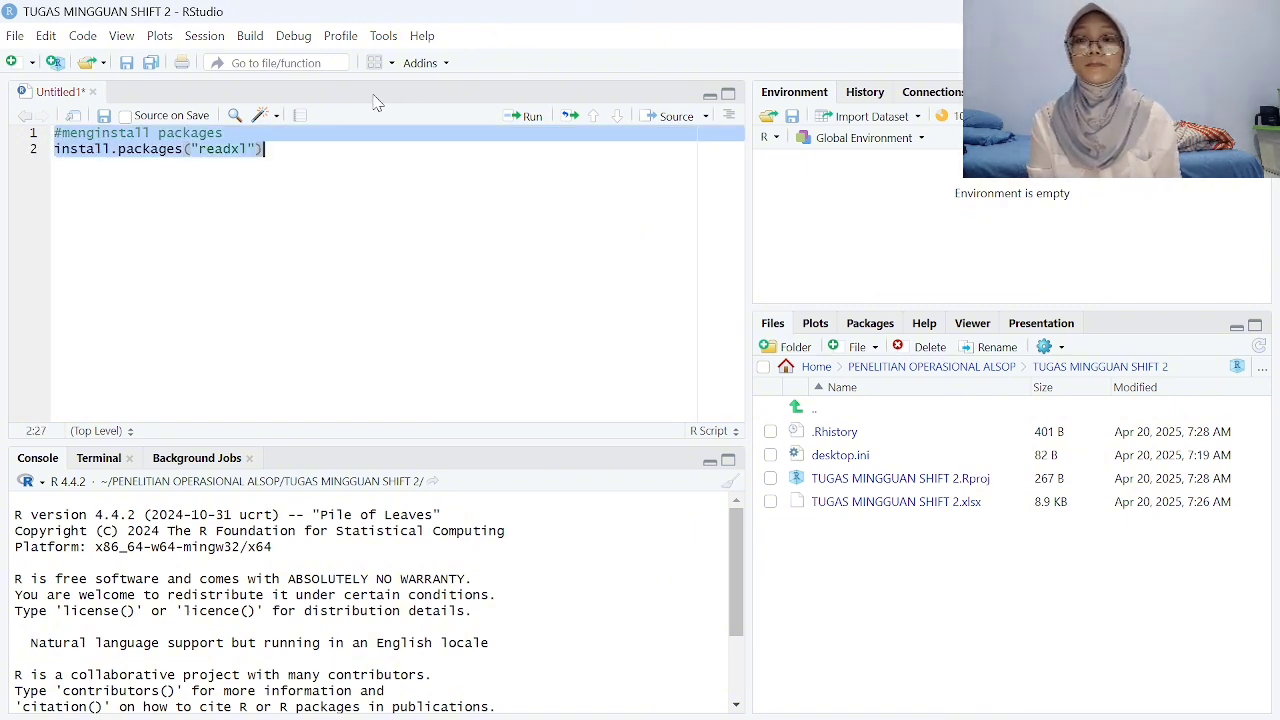
{"action": "left_click", "coordinate": [519, 119]}
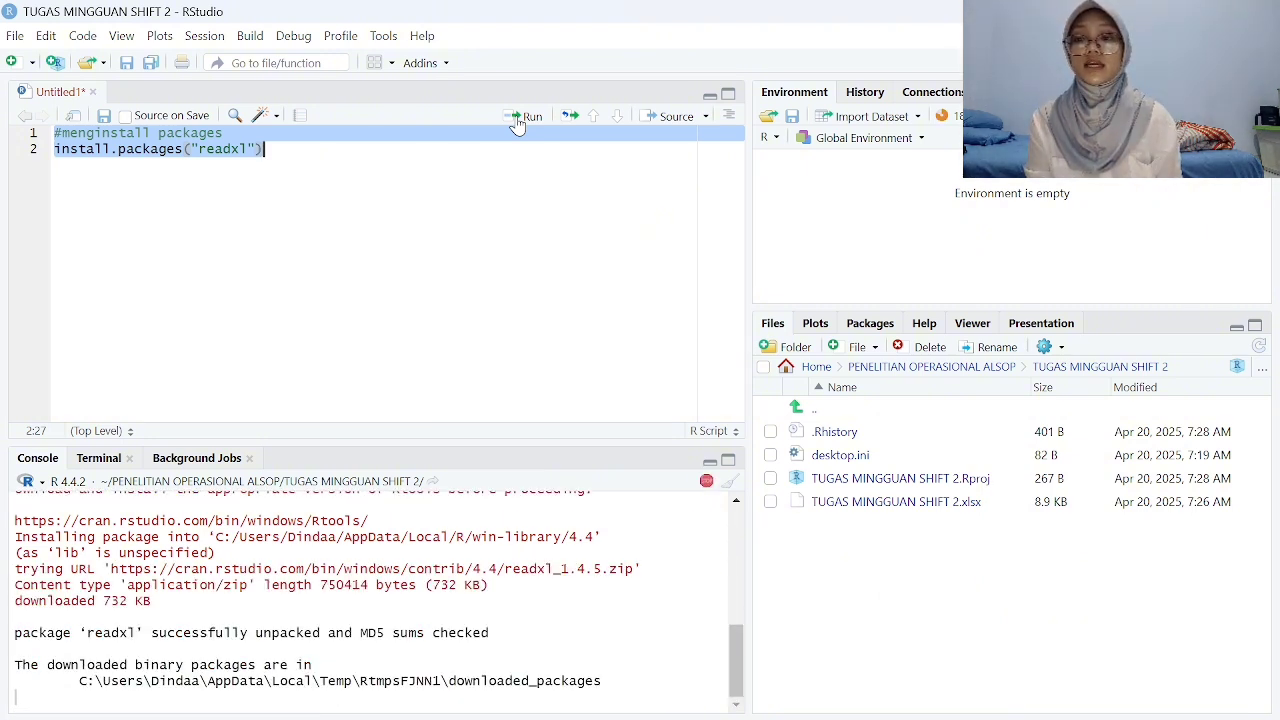
Add the comment "#mengaktifkan packages" and library(readxl) below the install line, with one blank line between, and run these two lines
{"action": "left_click", "coordinate": [183, 287]}
{"action": "key", "text": "Return"}
{"action": "key", "text": "Return"}
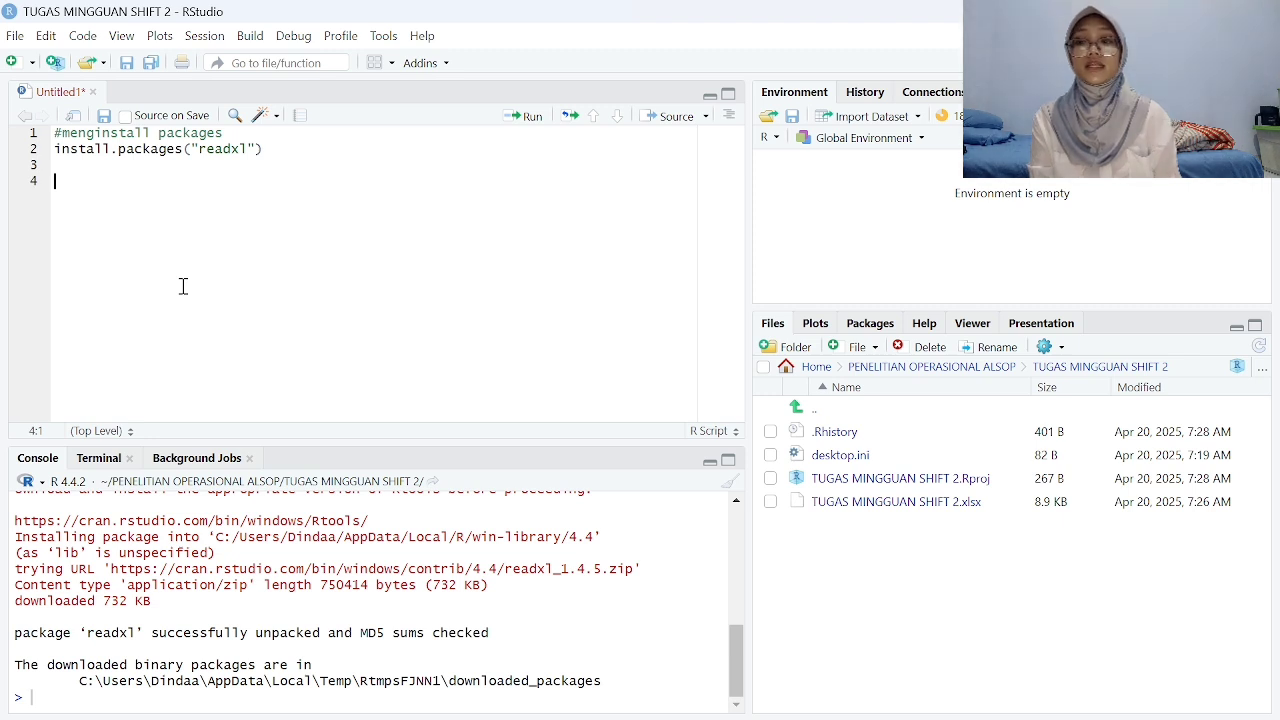
{"action": "type", "text": "#mengaktifkan packages library(readxl)"}
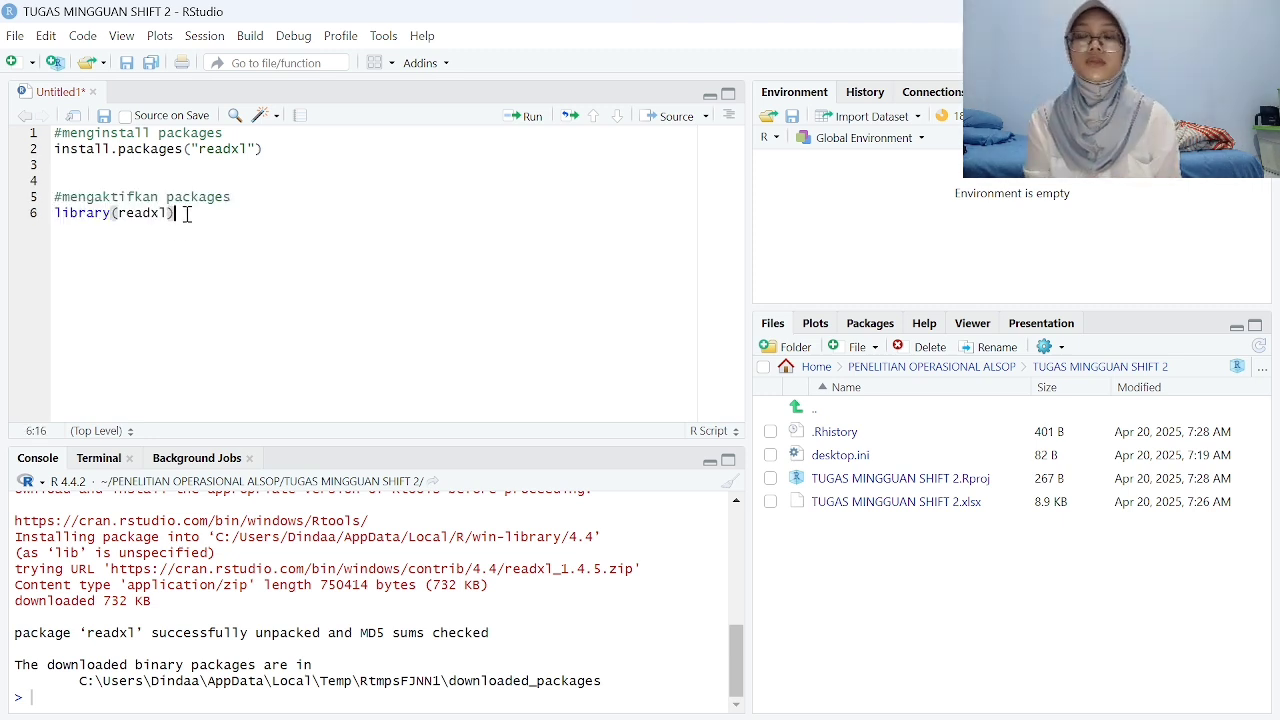
{"action": "left_click", "coordinate": [116, 180]}
{"action": "key", "text": "BackSpace"}
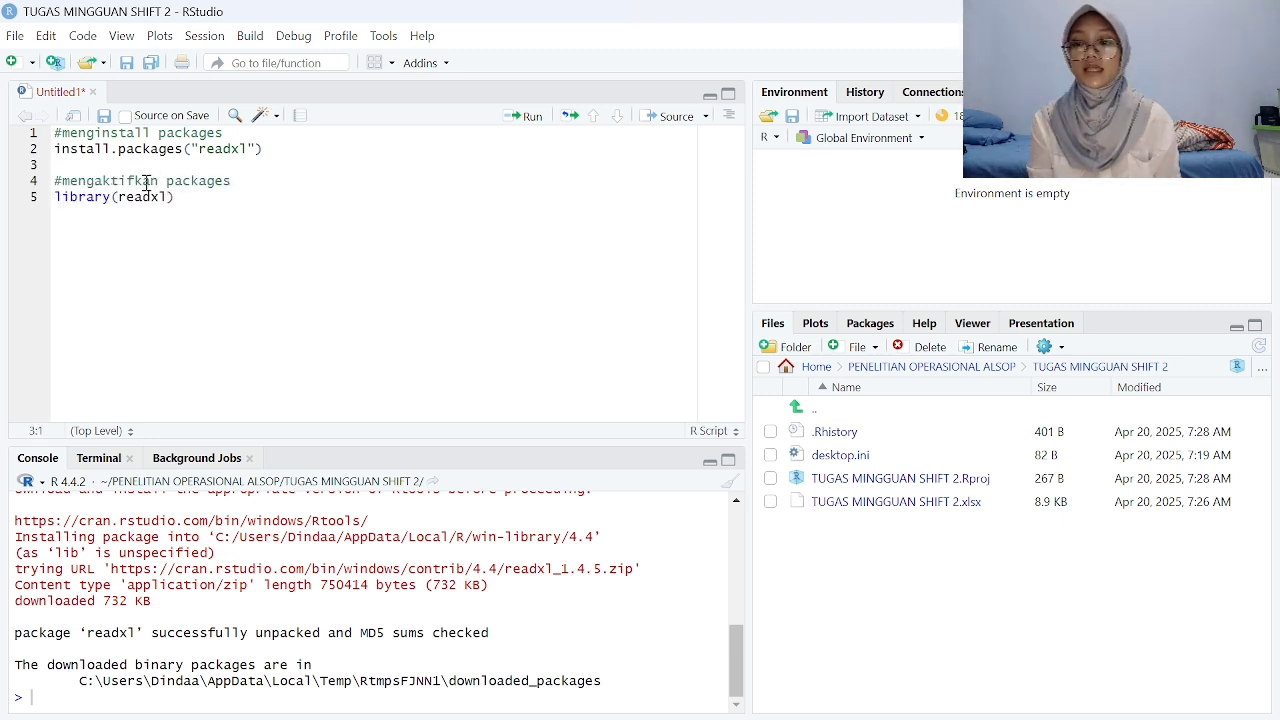
{"action": "left_click_drag", "start_coordinate": [174, 197], "coordinate": [44, 186]}
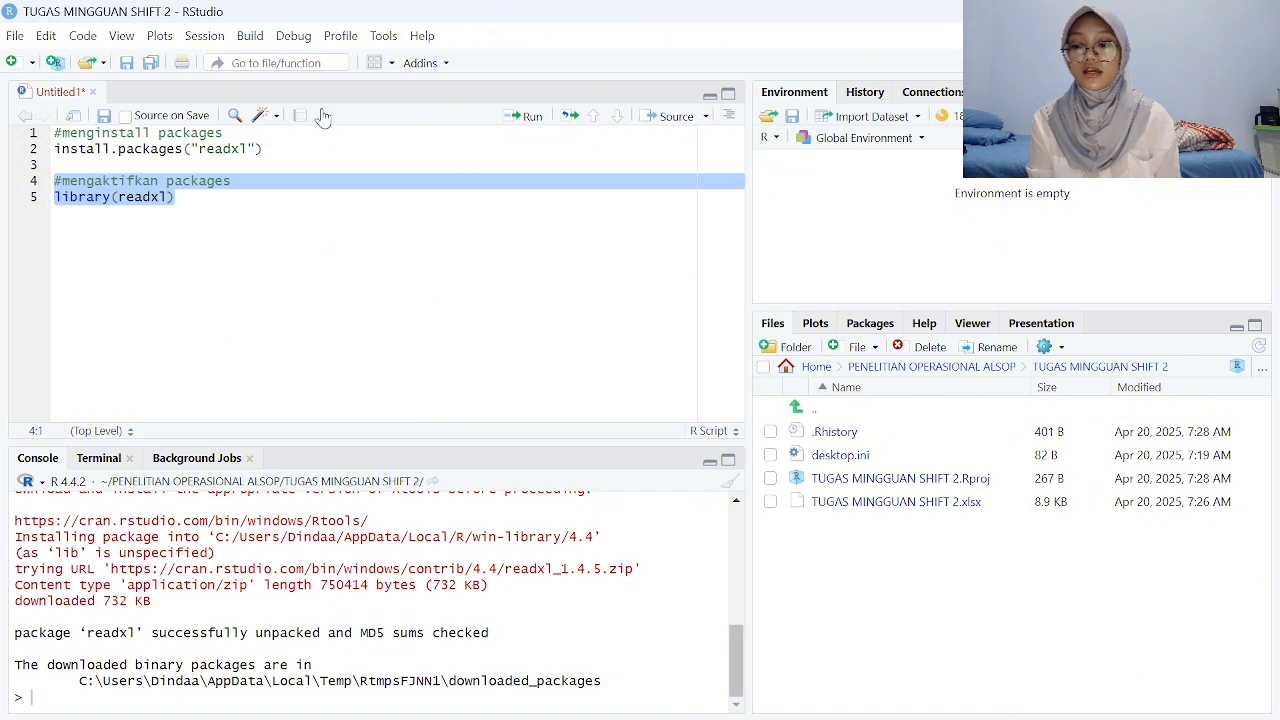
{"action": "left_click", "coordinate": [518, 120]}
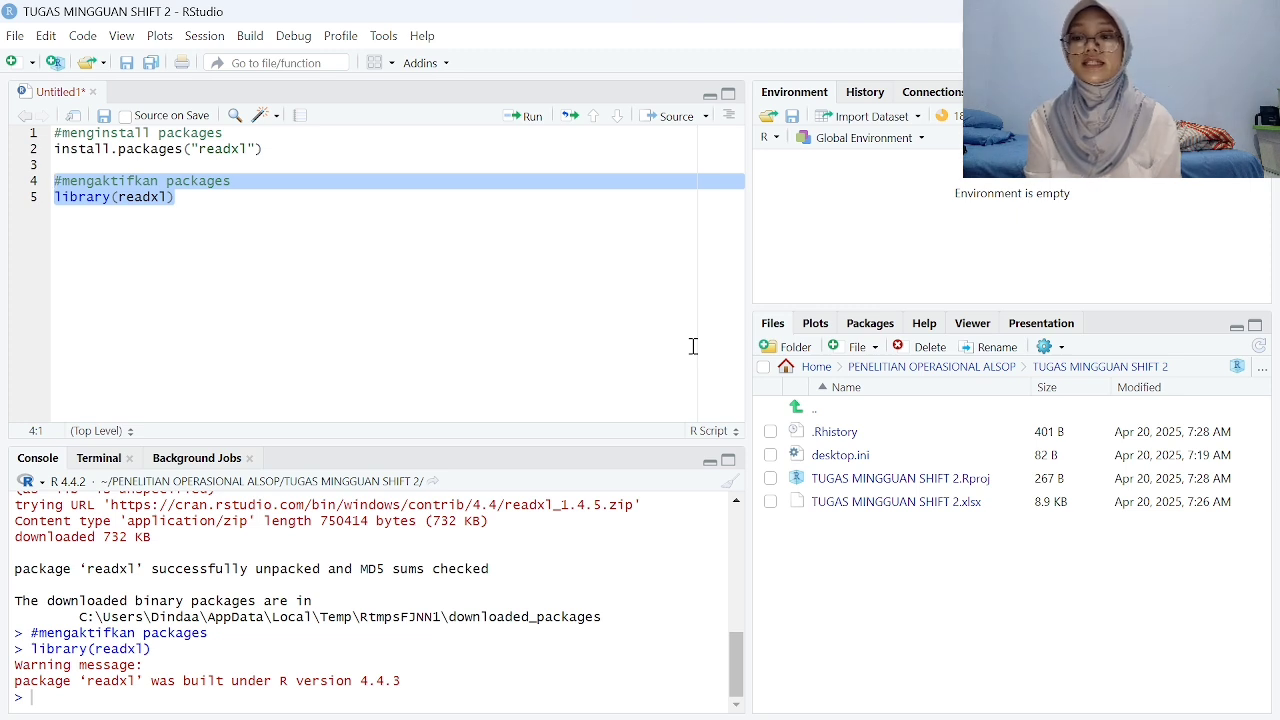
Add the comment "#Menginput data" and the line soal1<-read_xlsx('TUGAS MINGGUAN SHIFT 2.xlsx', sheet = 1) below a blank line, and run both lines
{"action": "left_click", "coordinate": [57, 243]}
{"action": "key", "text": "Return"}
{"action": "key", "text": "Return"}
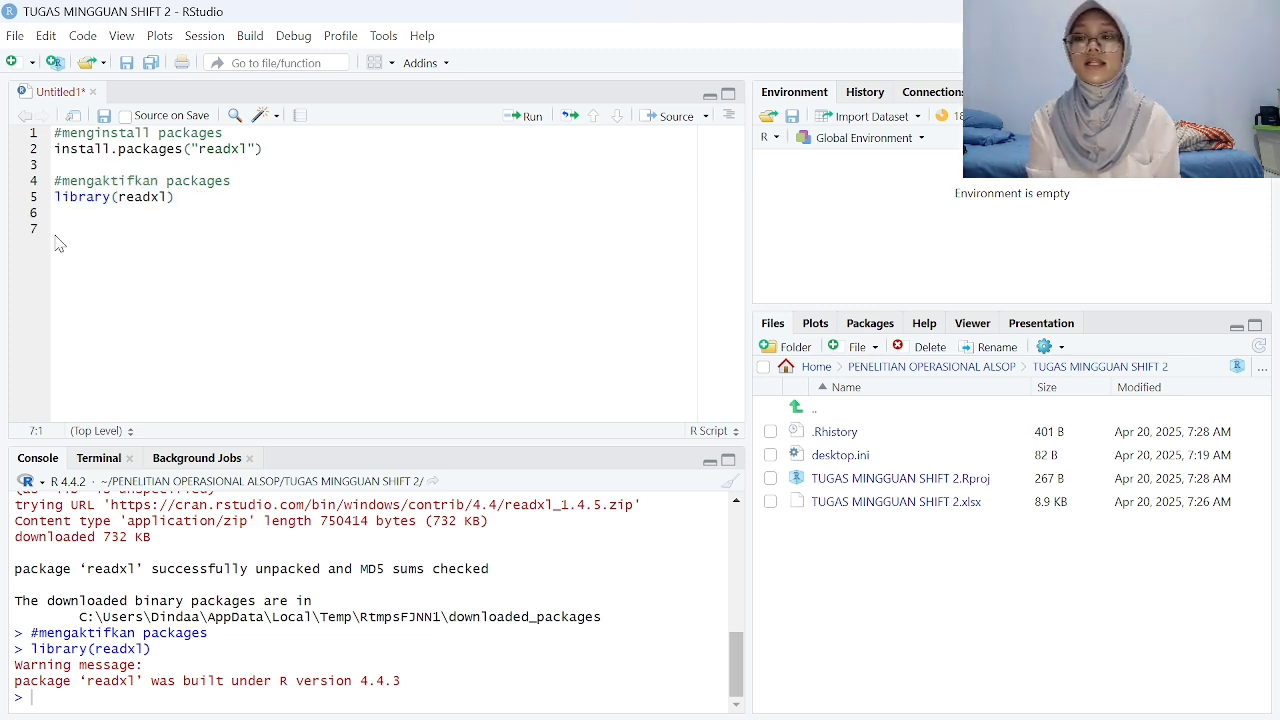
{"action": "type", "text": "#Menginput data data1<-read_xlsx('.xlsx', sheet = 1)"}
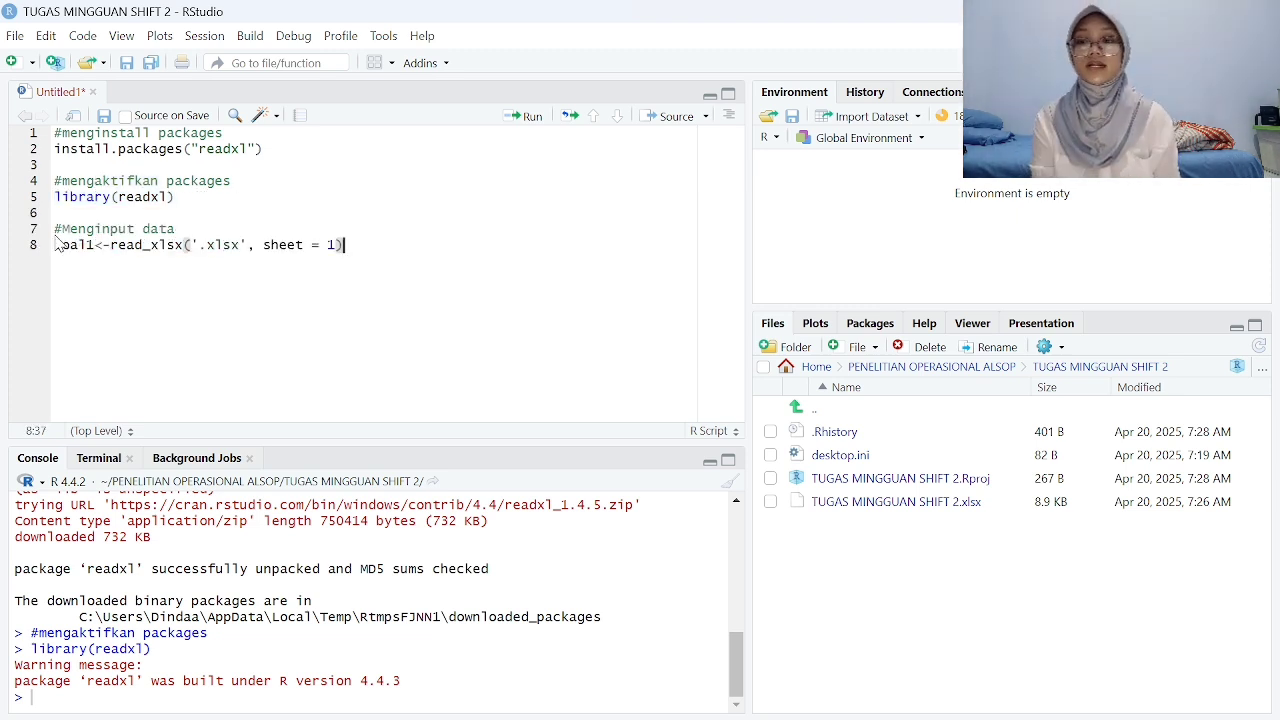
{"action": "left_click", "coordinate": [197, 245]}
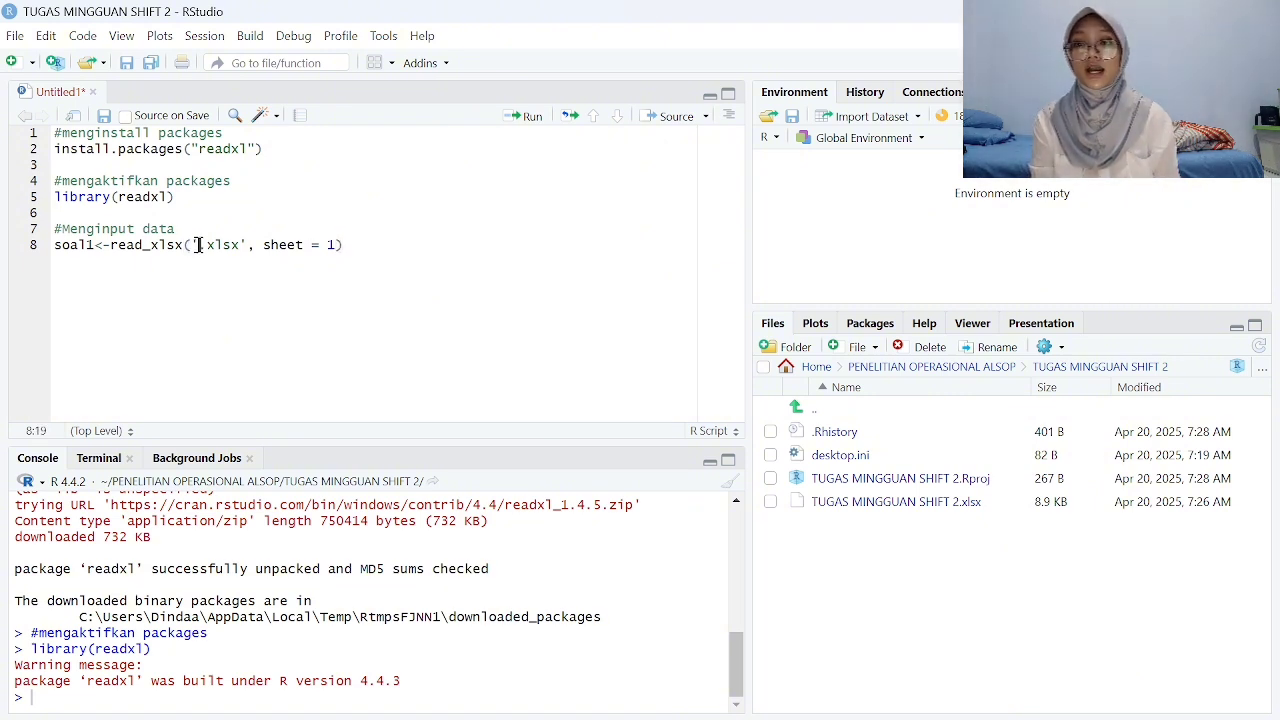
{"action": "type", "text": "TUGAS MING"}
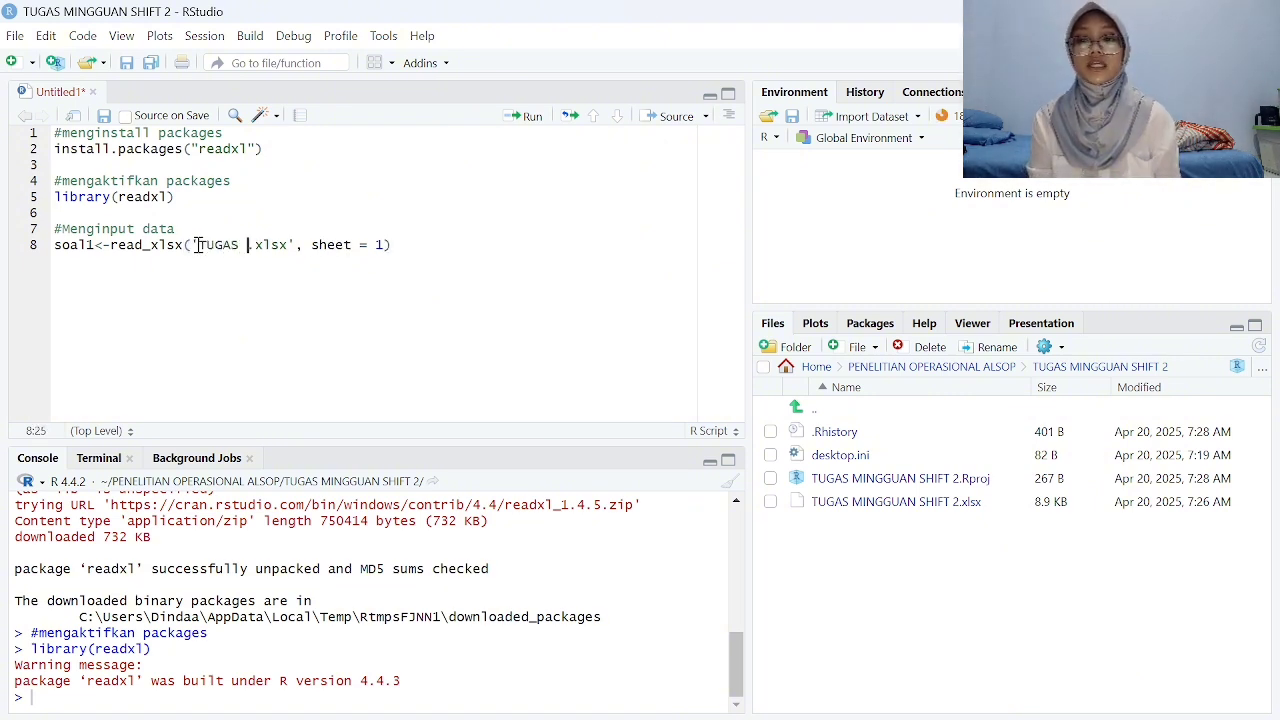
{"action": "type", "text": "GUAN "}
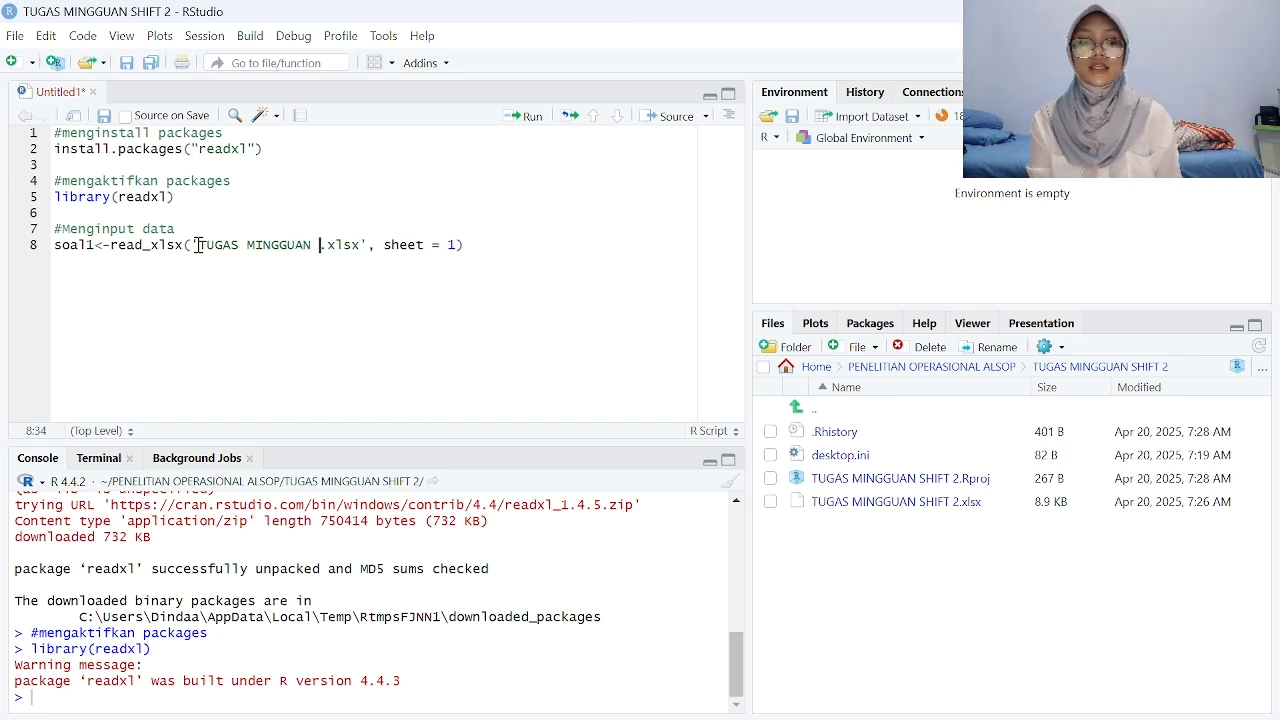
{"action": "type", "text": "SHIFT "}
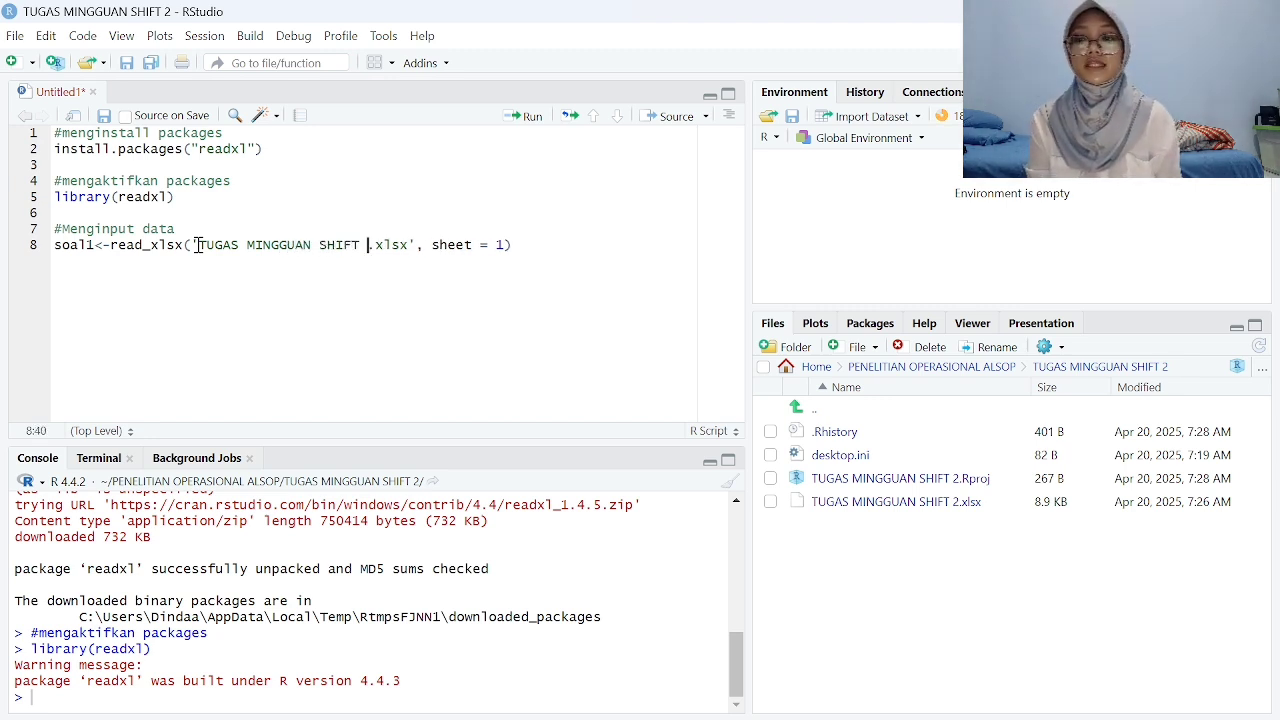
{"action": "type", "text": "2"}
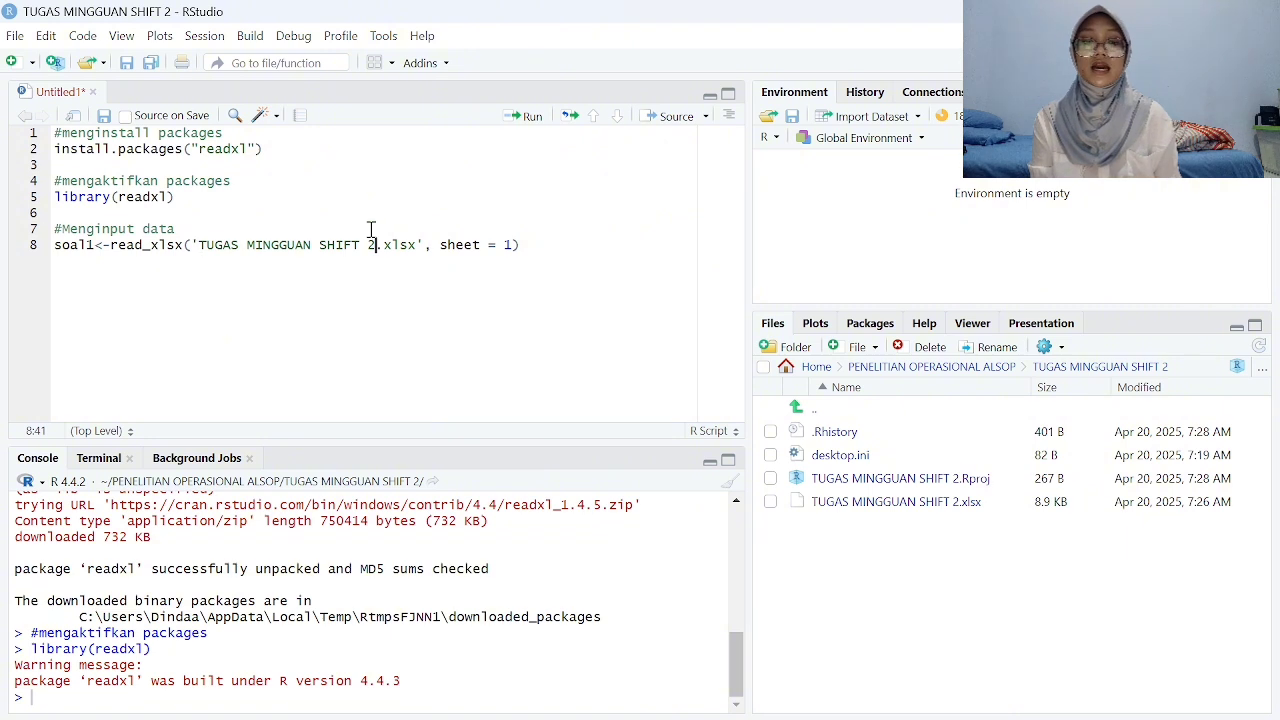
{"action": "left_click_drag", "start_coordinate": [520, 245], "coordinate": [55, 230]}
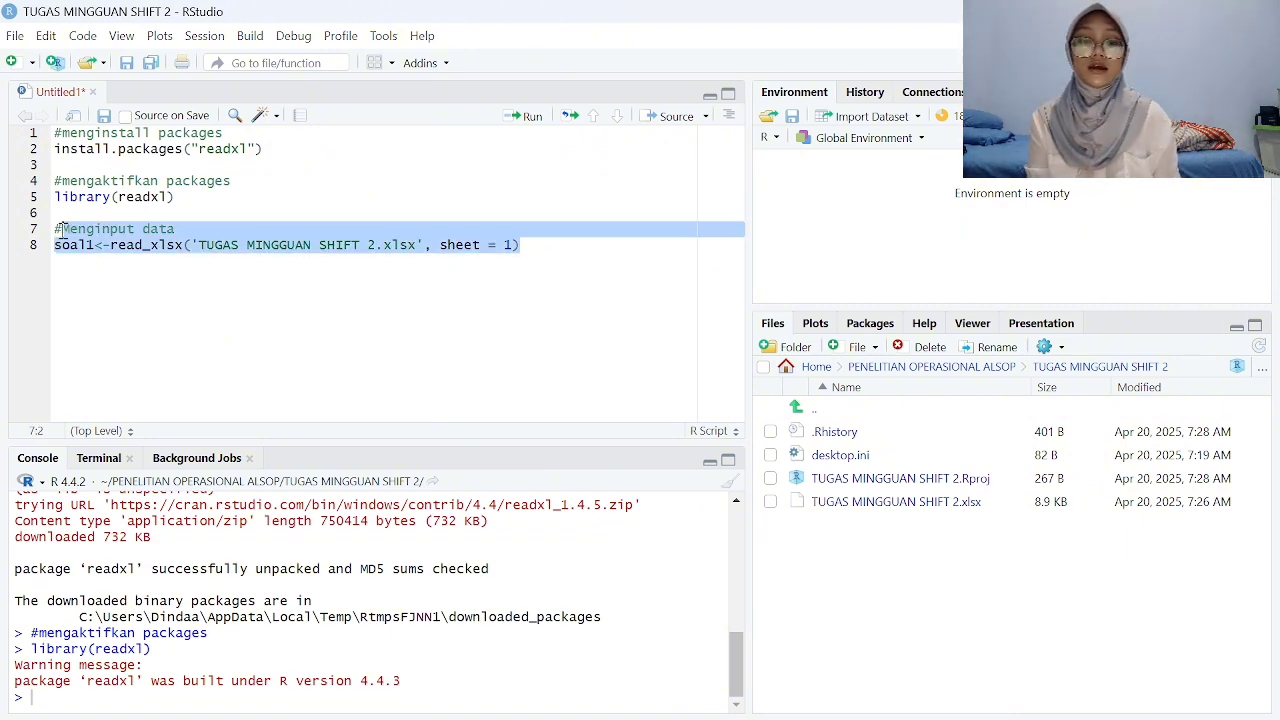
{"action": "left_click", "coordinate": [530, 117]}
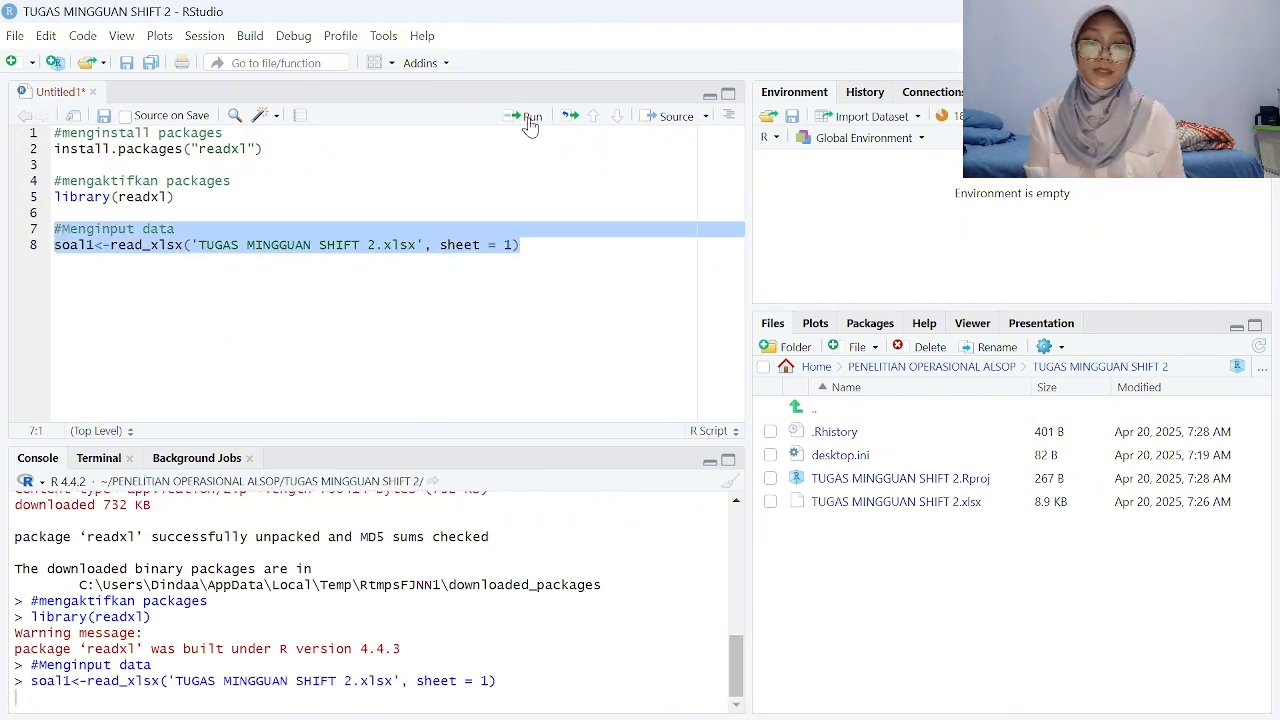
Below a blank line, add comments "#soal 1" and "#menghitung koefisien korelasi (r)" with the lines modul_3=data.frame(soal1), x=soal1, y=soal1, cor(x,y) and cor.test(x,y)
{"action": "left_click", "coordinate": [570, 246]}
{"action": "key", "text": "Return"}
{"action": "key", "text": "Return"}
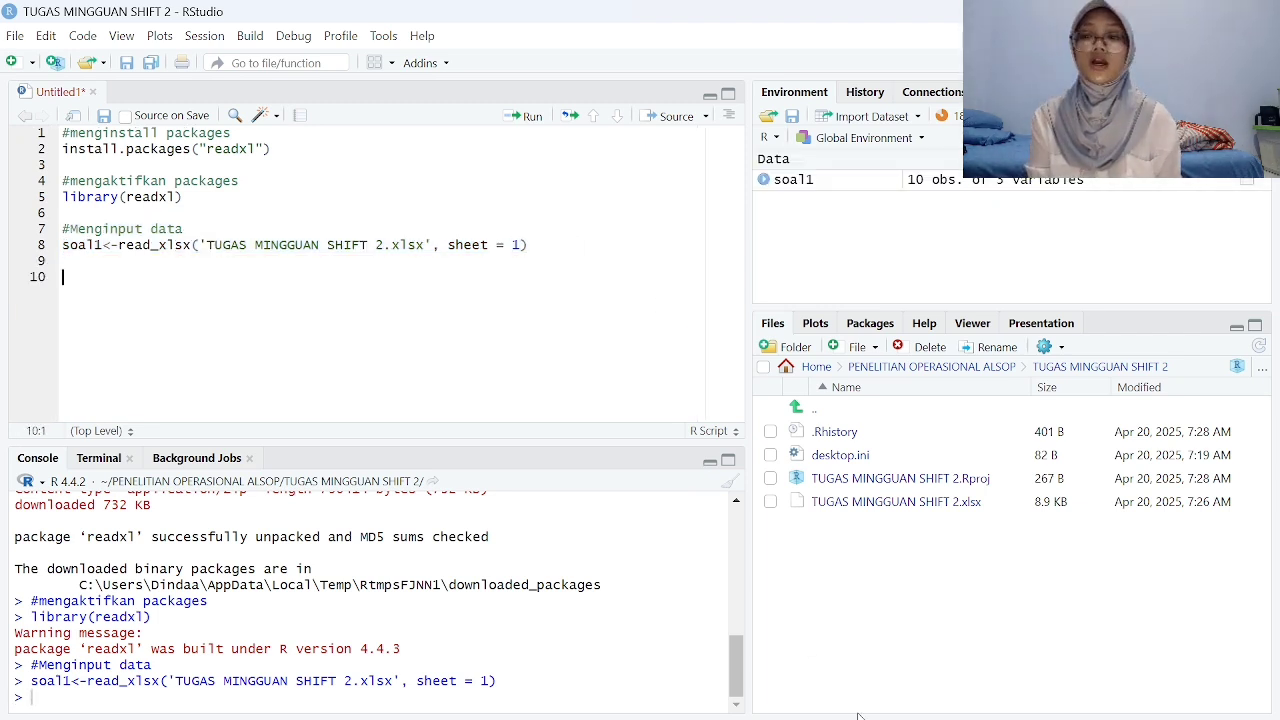
{"action": "mouse_move", "coordinate": [900, 712]}
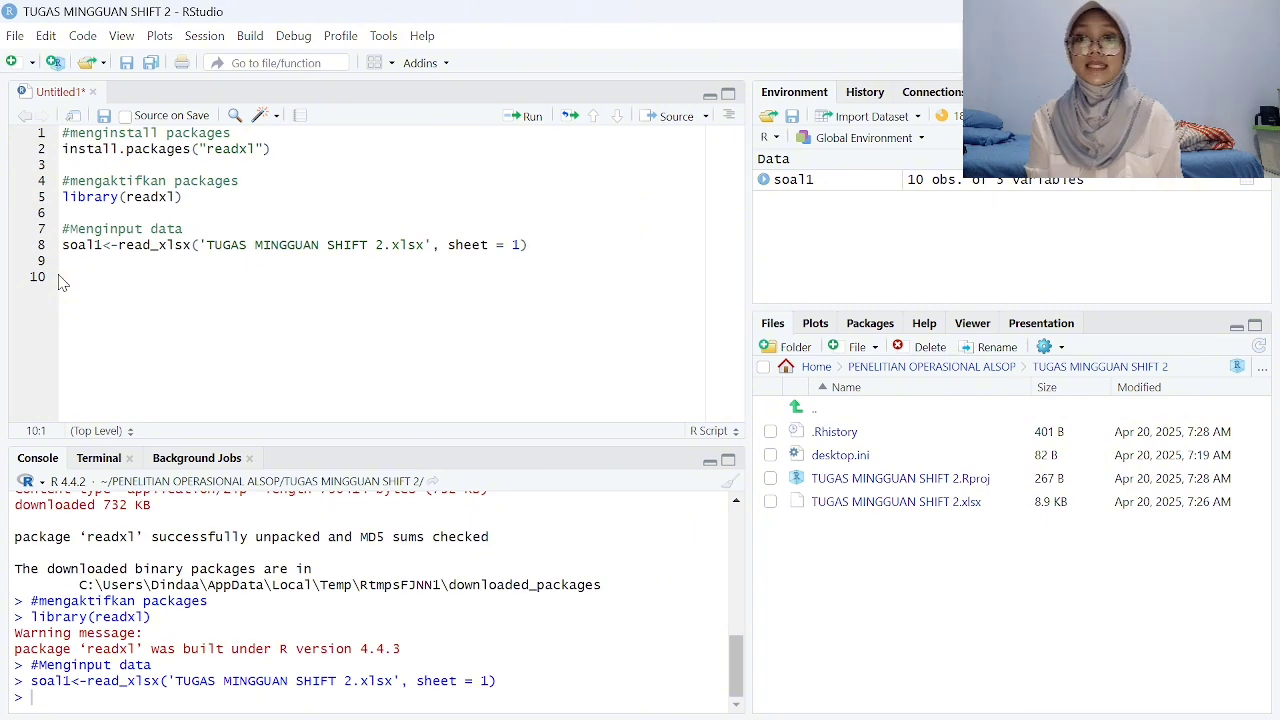
{"action": "type", "text": "#soal 1 #menghitung koefisien korelasi (r) modul_3=data.frame(soal1) x=soal1 y=soal1 cor(x,y) cor.test(x,y)"}
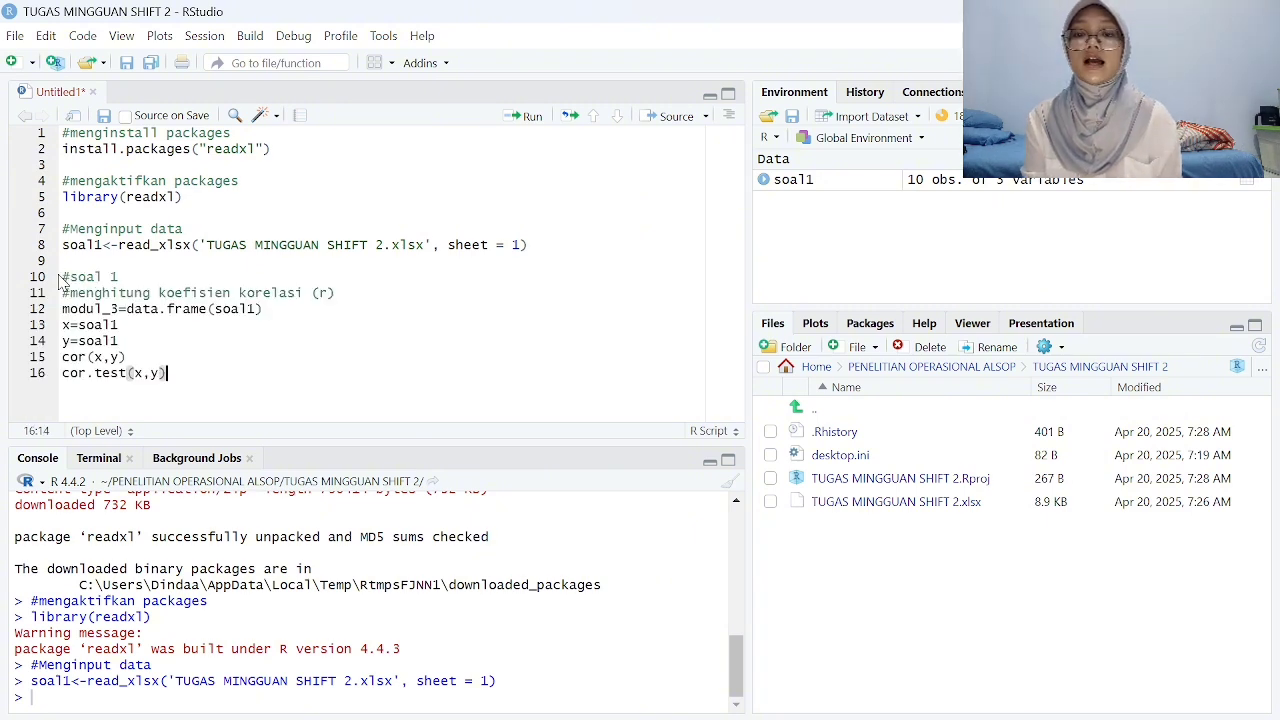
Complete the assignments so x takes the soal1 column `Konsumsi Air.ml (x)` and y takes the soal1 column `Kesehatan Kulit (y)`
{"action": "left_click", "coordinate": [125, 325]}
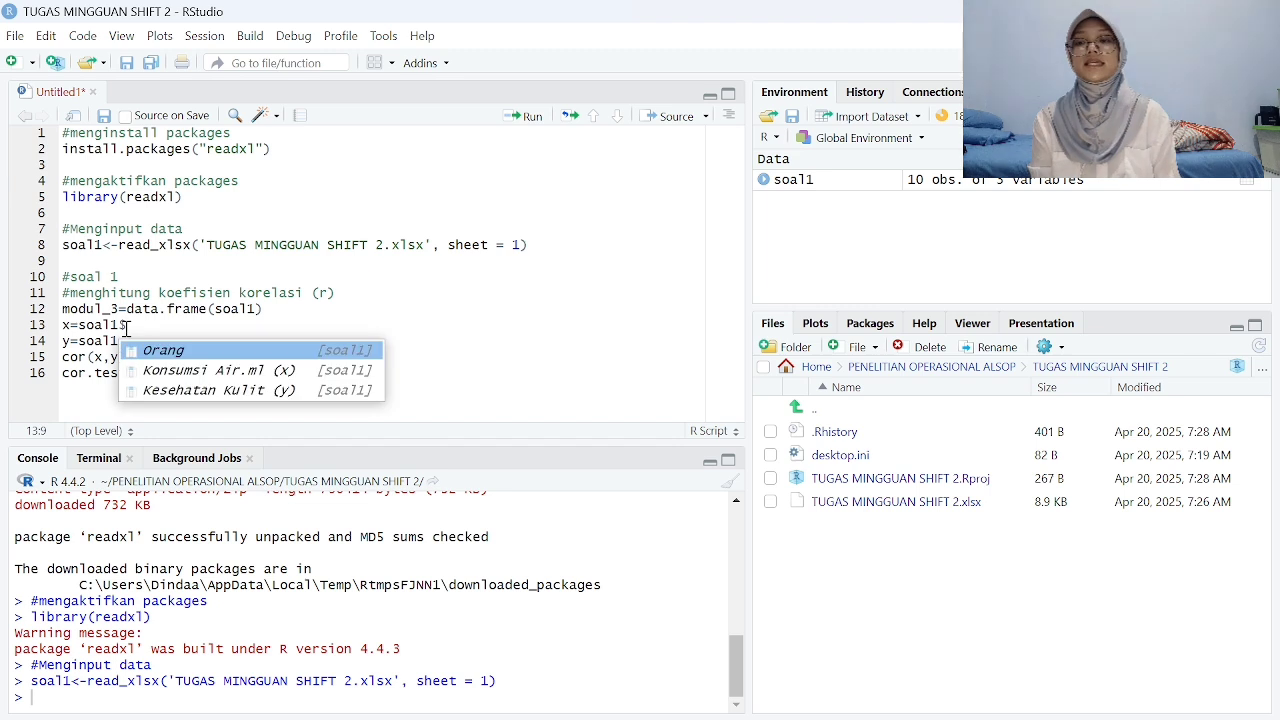
{"action": "type", "text": "$"}
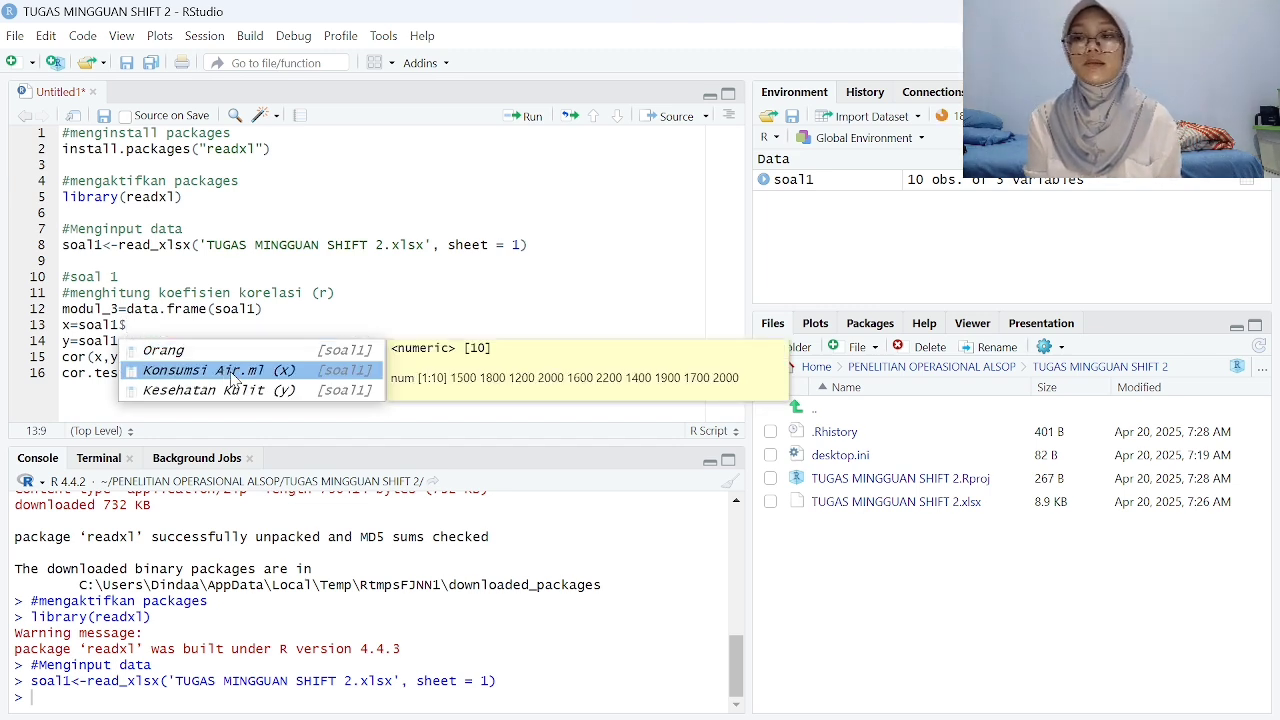
{"action": "left_click", "coordinate": [231, 372]}
{"action": "left_click", "coordinate": [126, 342]}
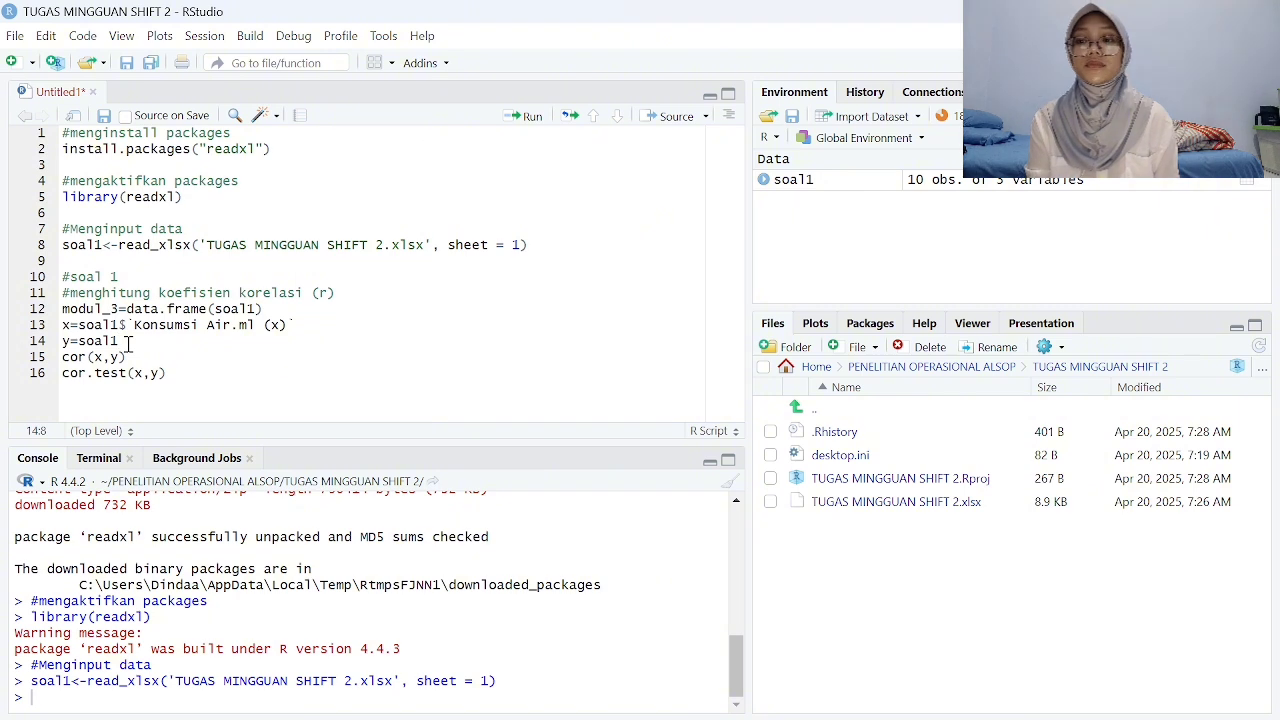
{"action": "key", "text": "ctrl+4"}
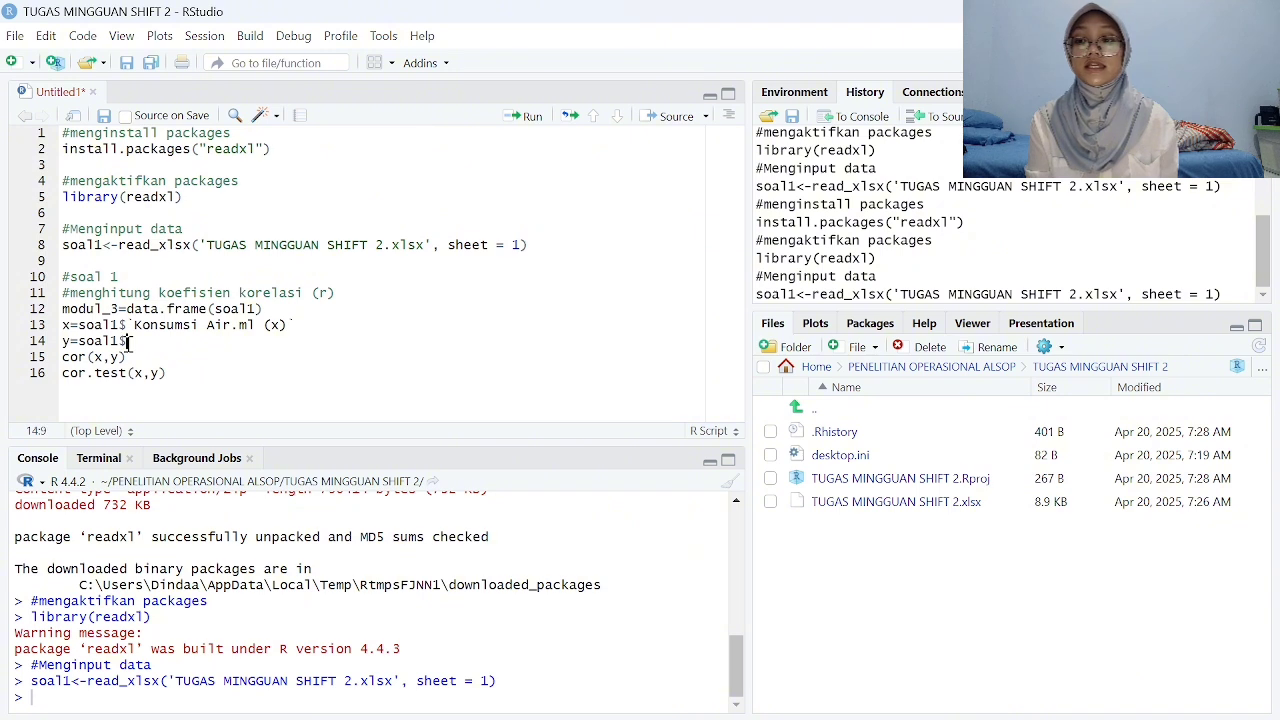
{"action": "key", "text": "Tab"}
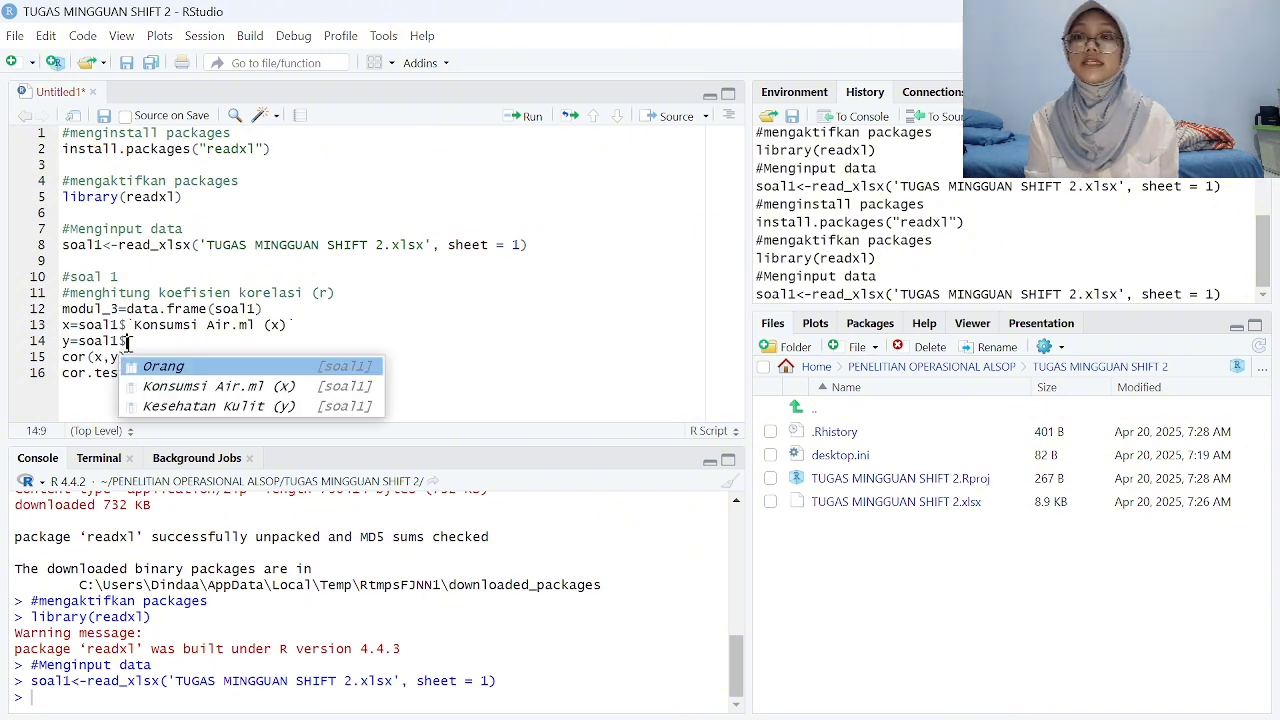
{"action": "left_click", "coordinate": [250, 406]}
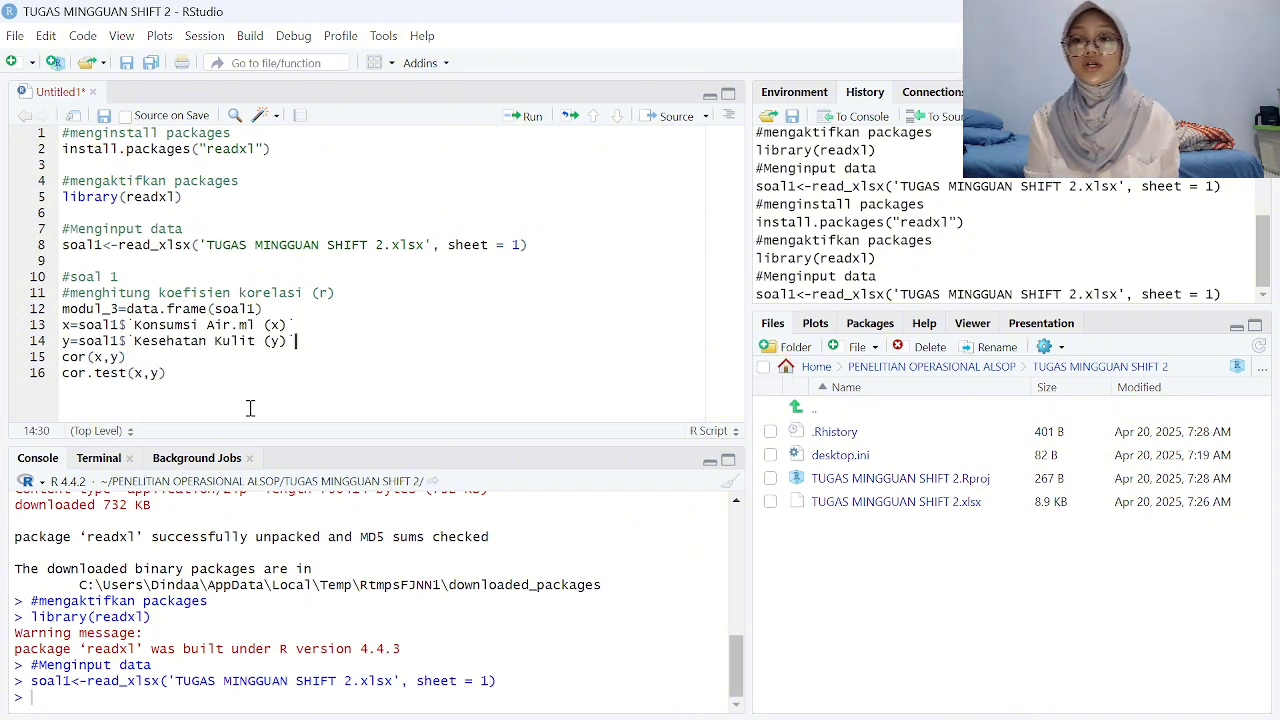
Run the whole "#soal 1" block, from its comment through cor.test(x,y)
{"action": "left_click", "coordinate": [197, 374]}
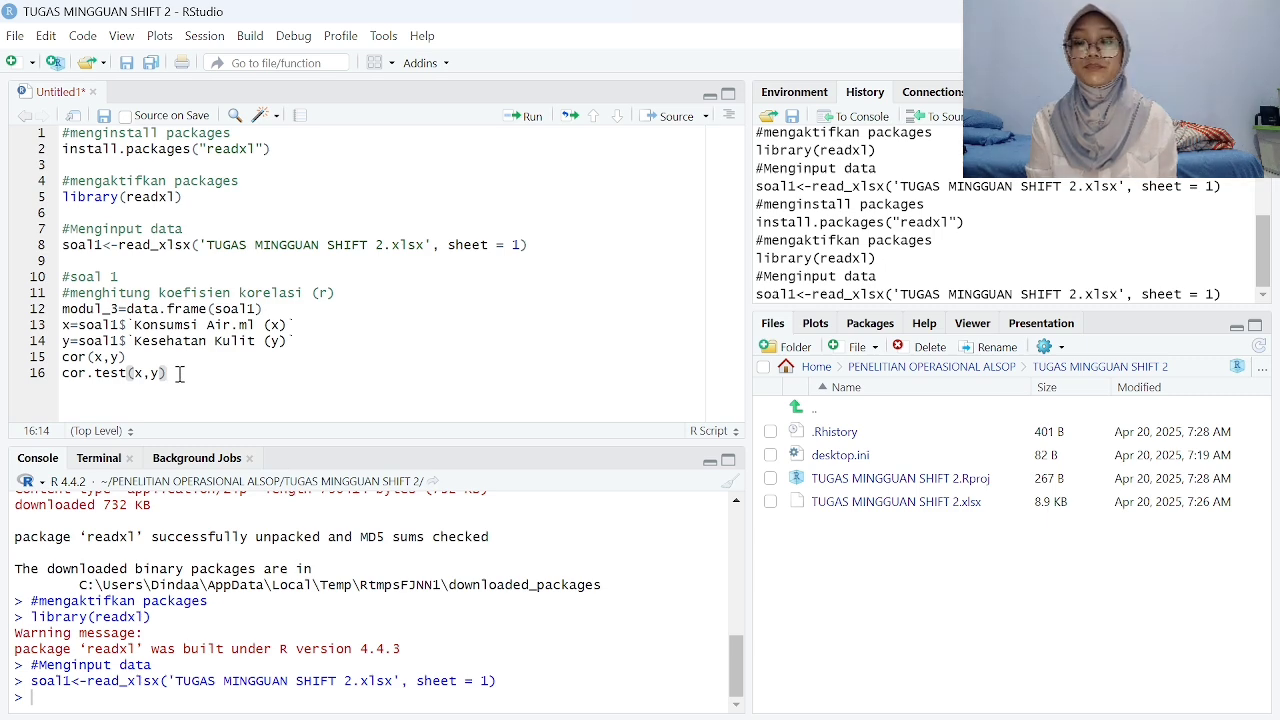
{"action": "left_click_drag", "start_coordinate": [179, 374], "coordinate": [62, 277]}
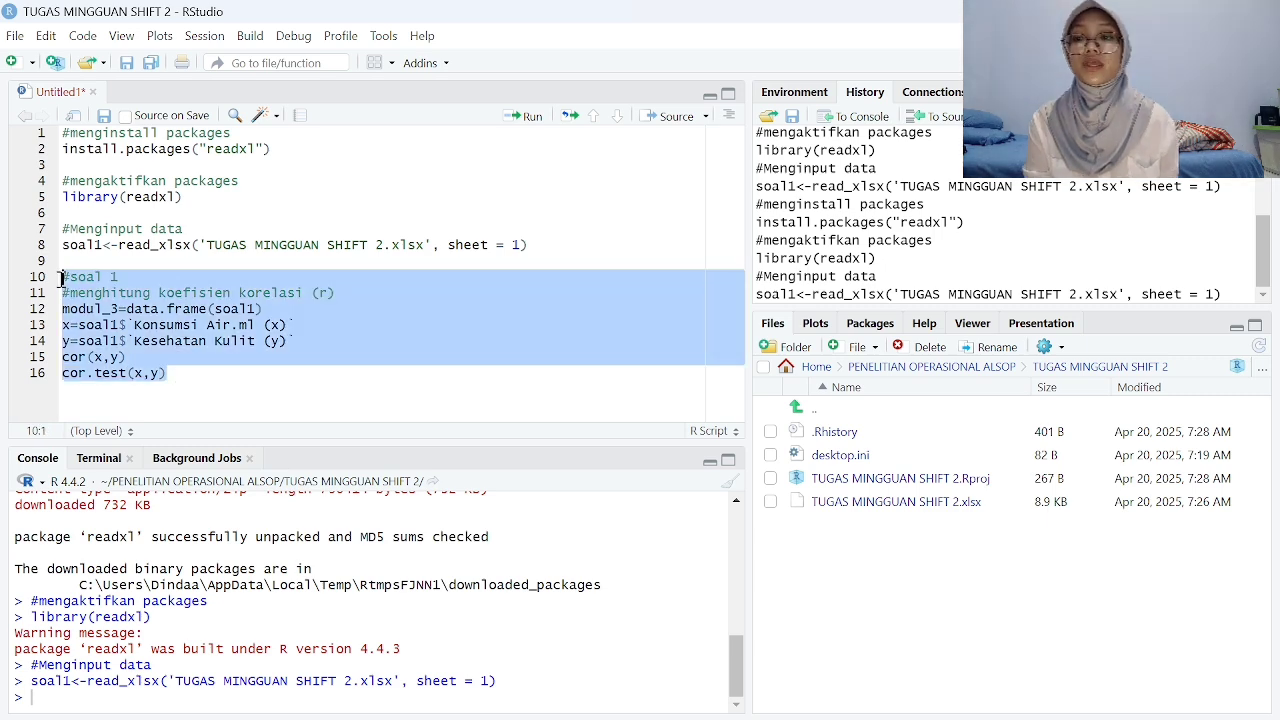
{"action": "left_click", "coordinate": [529, 118]}
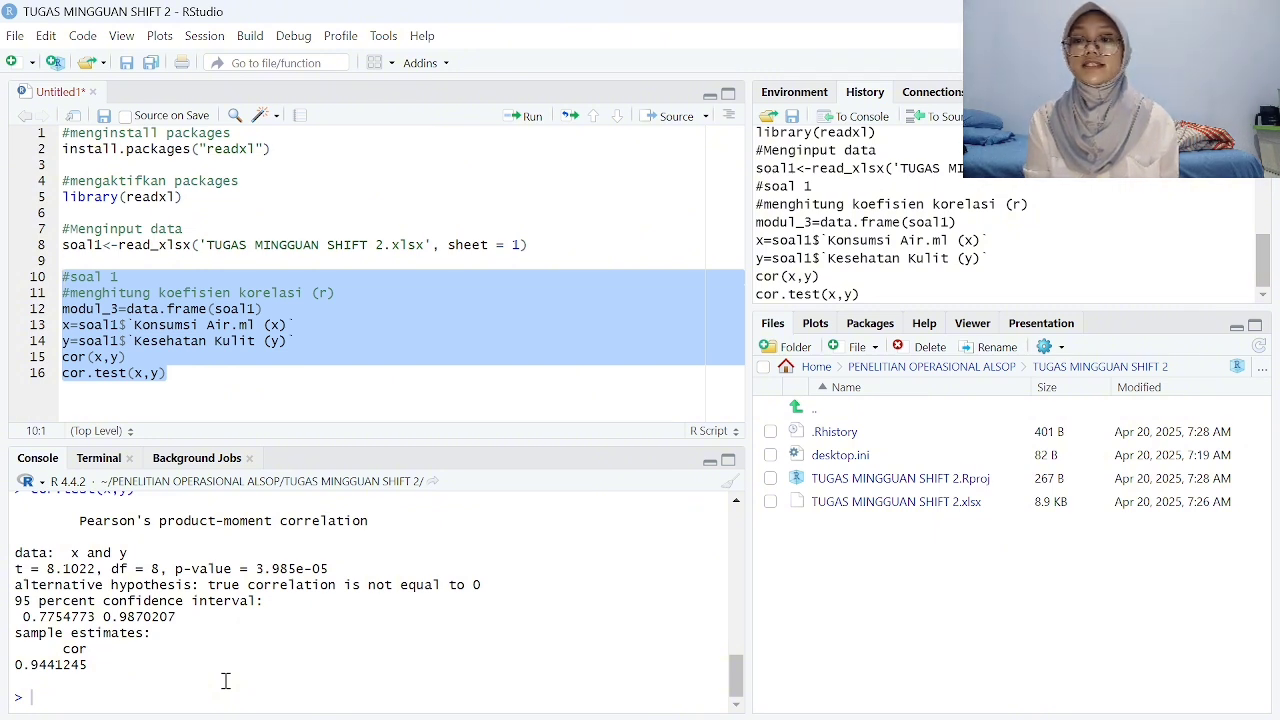
Add the comment "#Membuat scatter plot" and the line plot(x,y) below cor.test(x,y), after a blank line, and run both lines
{"action": "left_click", "coordinate": [463, 376]}
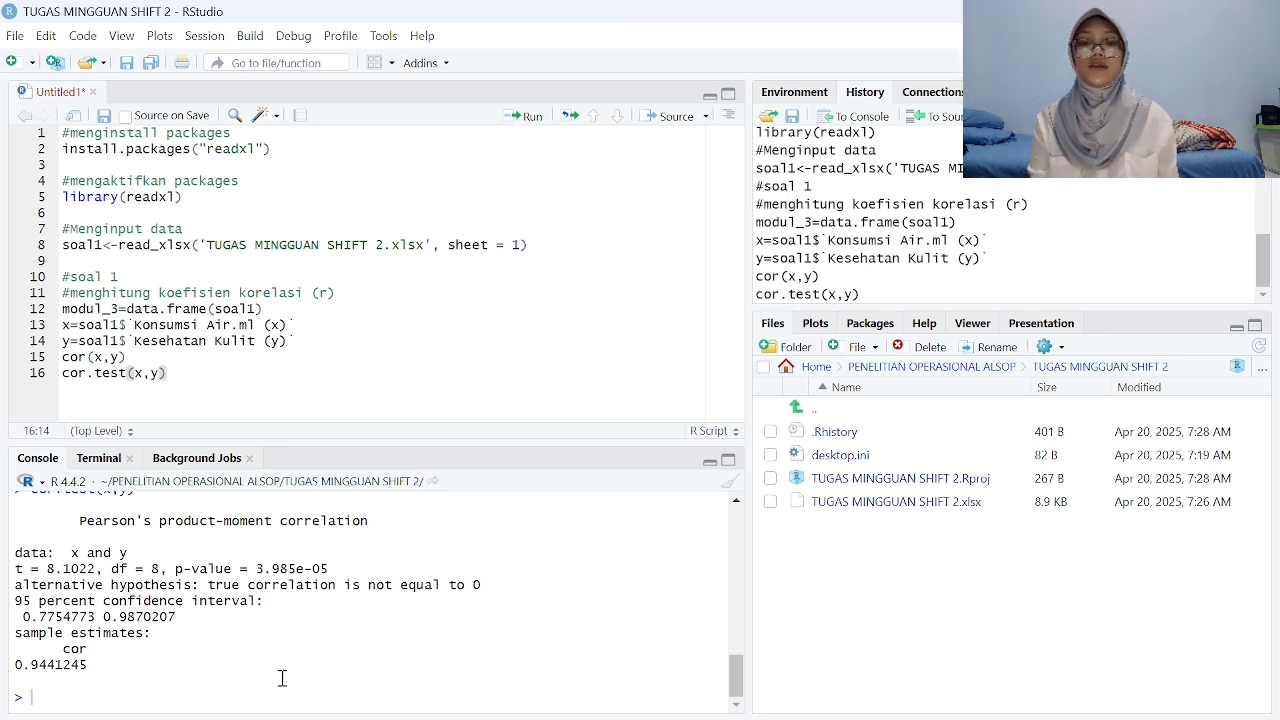
{"action": "key", "text": "Return"}
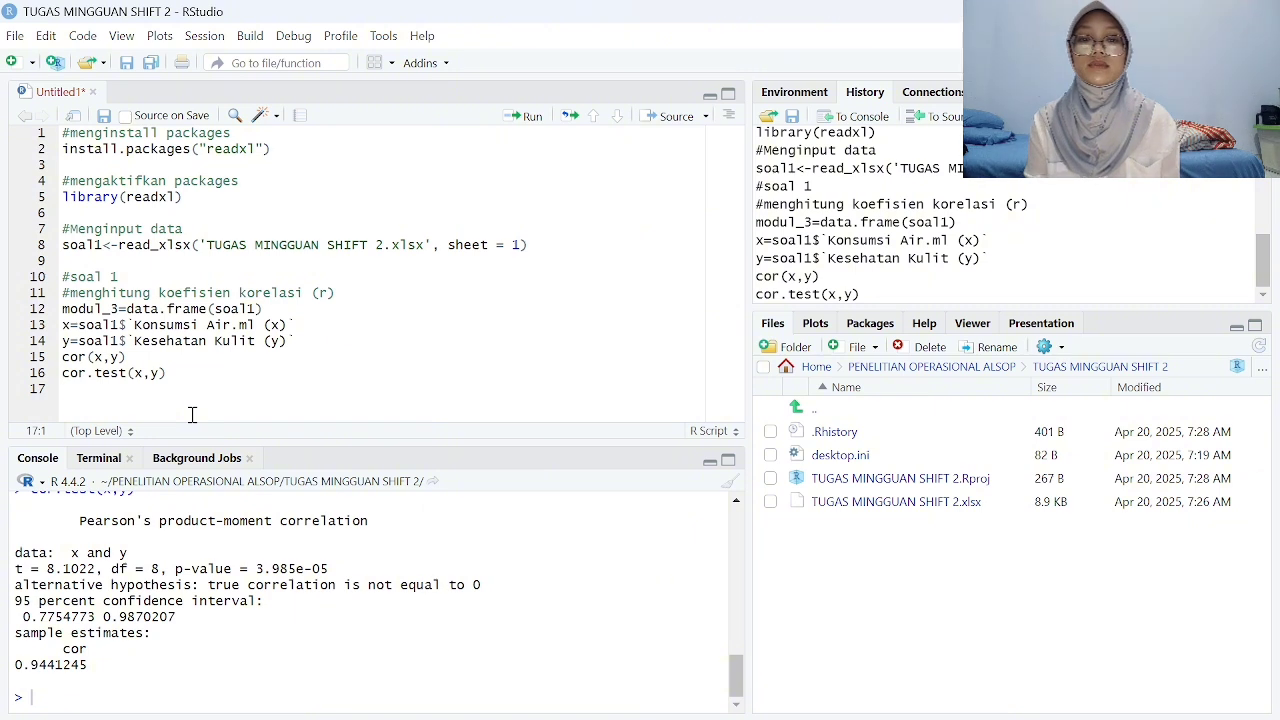
{"action": "key", "text": "Return"}
{"action": "type", "text": "#Membuat scatter plot plot(x,y)"}
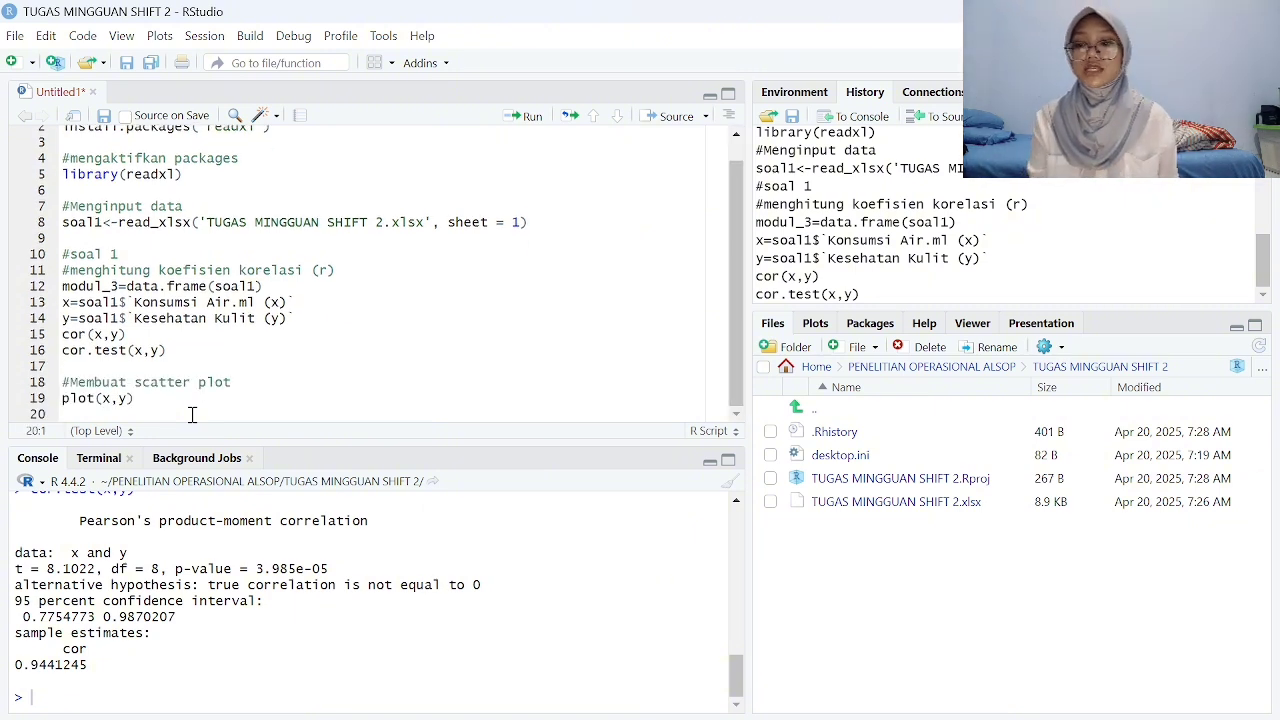
{"action": "left_click_drag", "start_coordinate": [145, 410], "coordinate": [121, 398]}
{"action": "left_click_drag", "start_coordinate": [55, 381], "coordinate": [58, 384]}
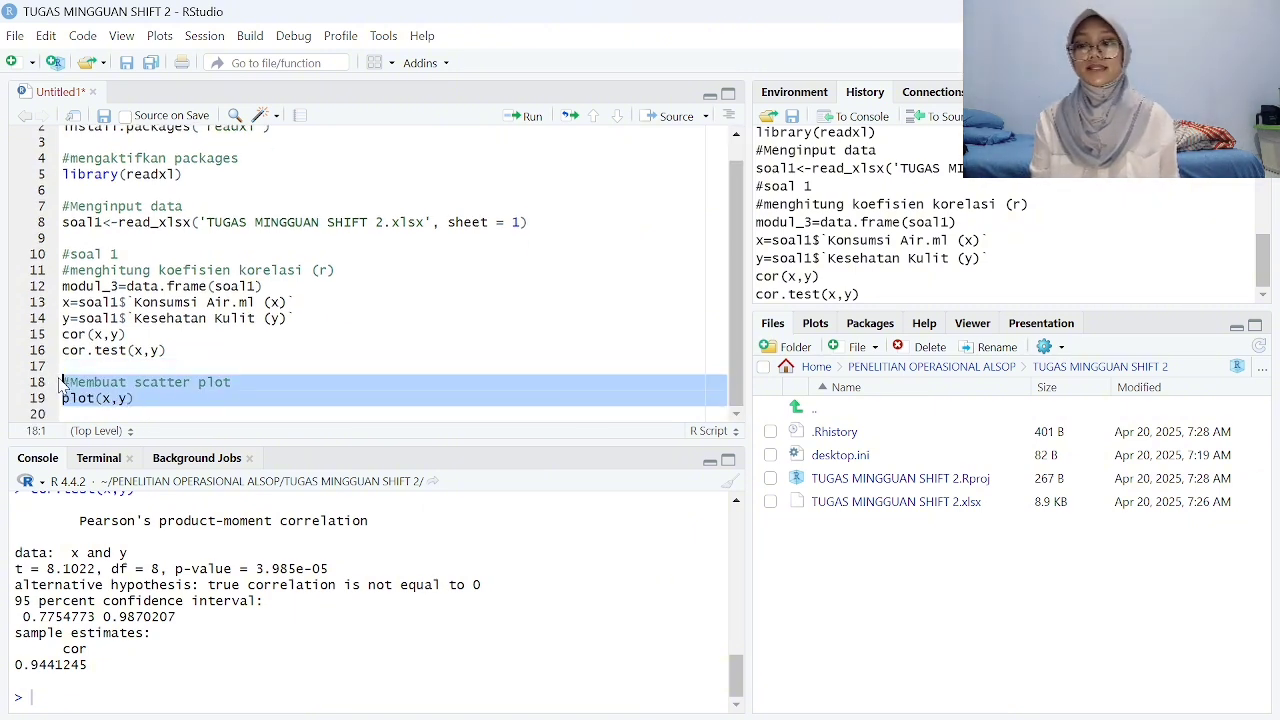
{"action": "left_click", "coordinate": [522, 117]}
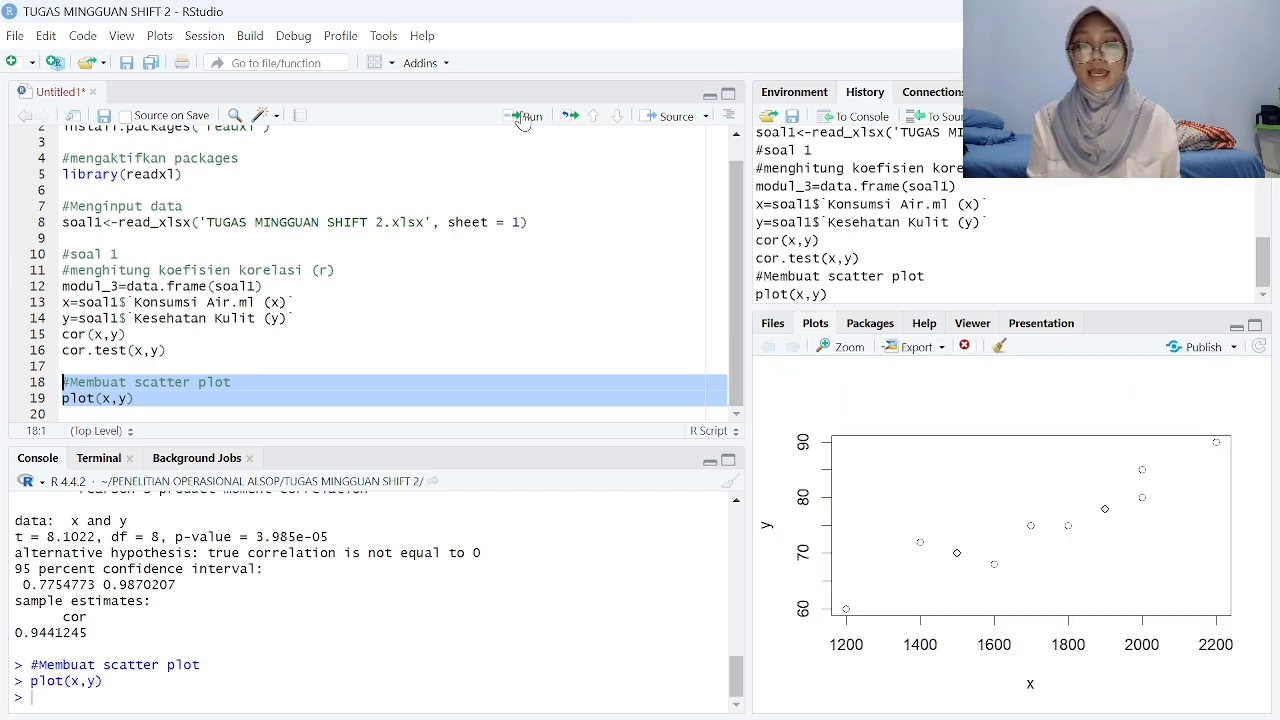
Add the comment "#Mencari garis regresi" and the line abline(lm(y~x)) below plot(x,y), after a blank line, and run both lines
{"action": "left_click", "coordinate": [570, 284]}
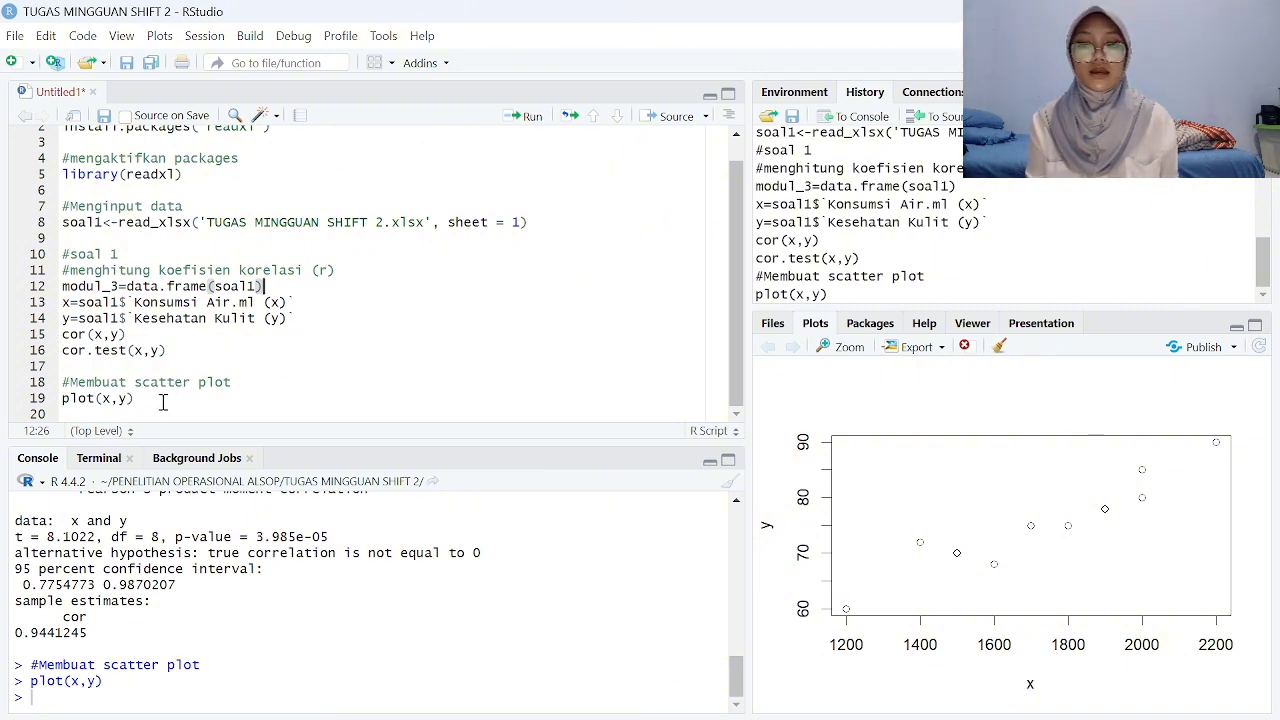
{"action": "left_click", "coordinate": [163, 401]}
{"action": "left_click", "coordinate": [570, 284]}
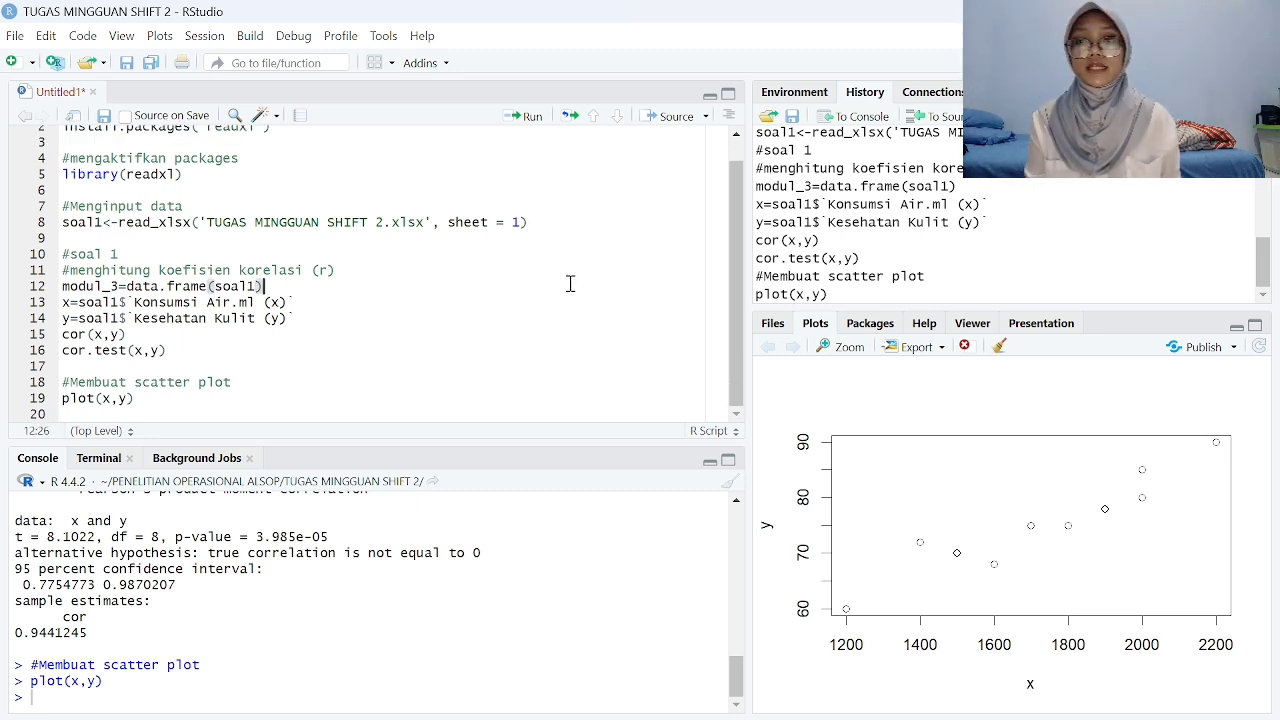
{"action": "left_click", "coordinate": [163, 401]}
{"action": "key", "text": "Return"}
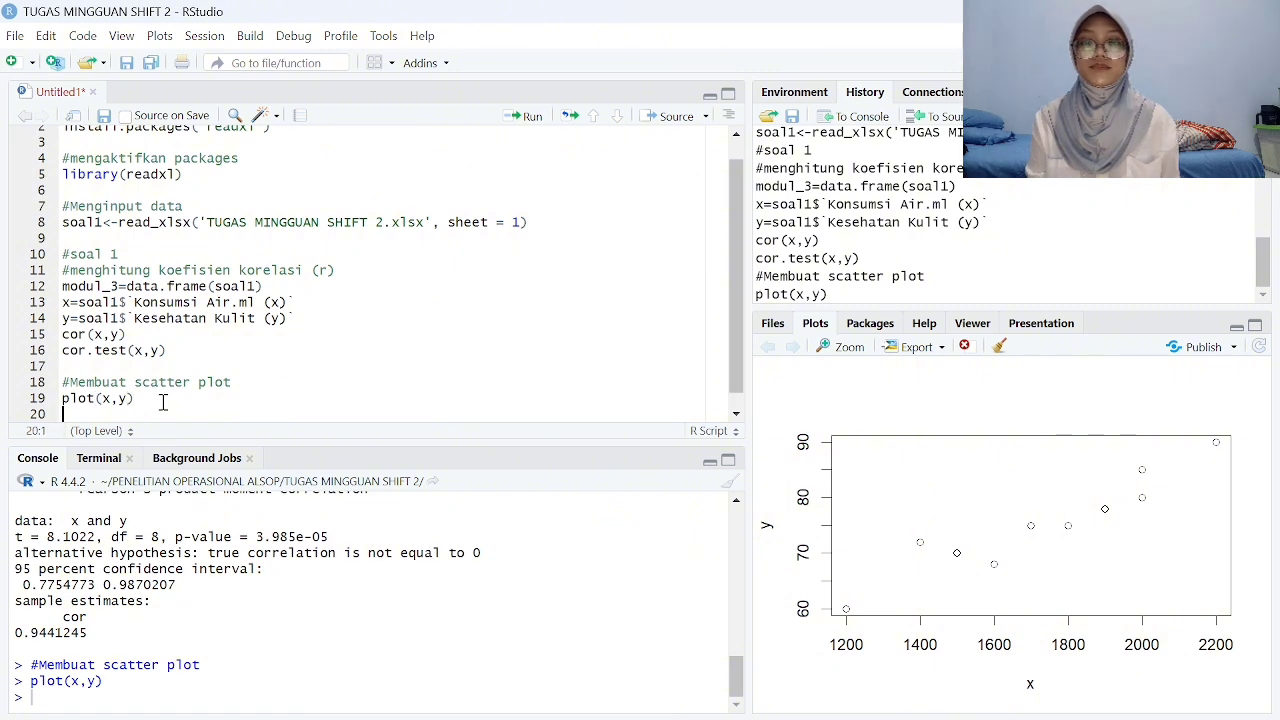
{"action": "key", "text": "Return"}
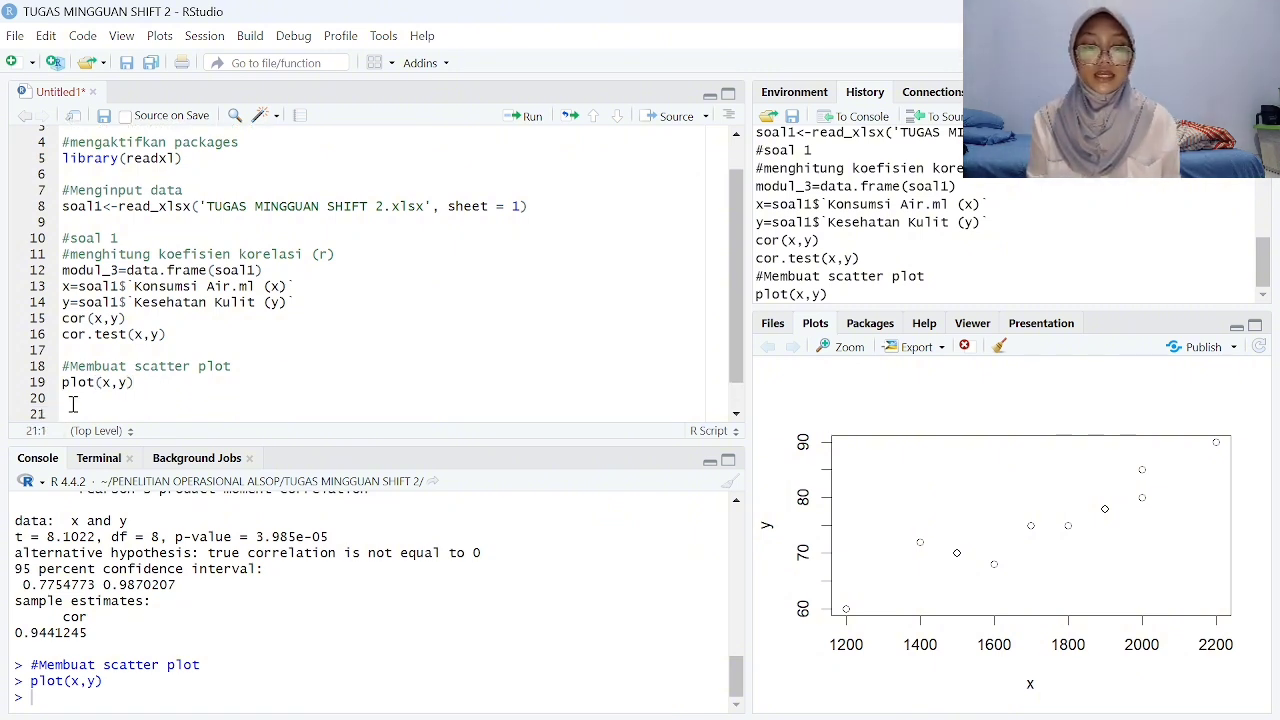
{"action": "type", "text": "#mencari garis regresi abline(lm(y~x))"}
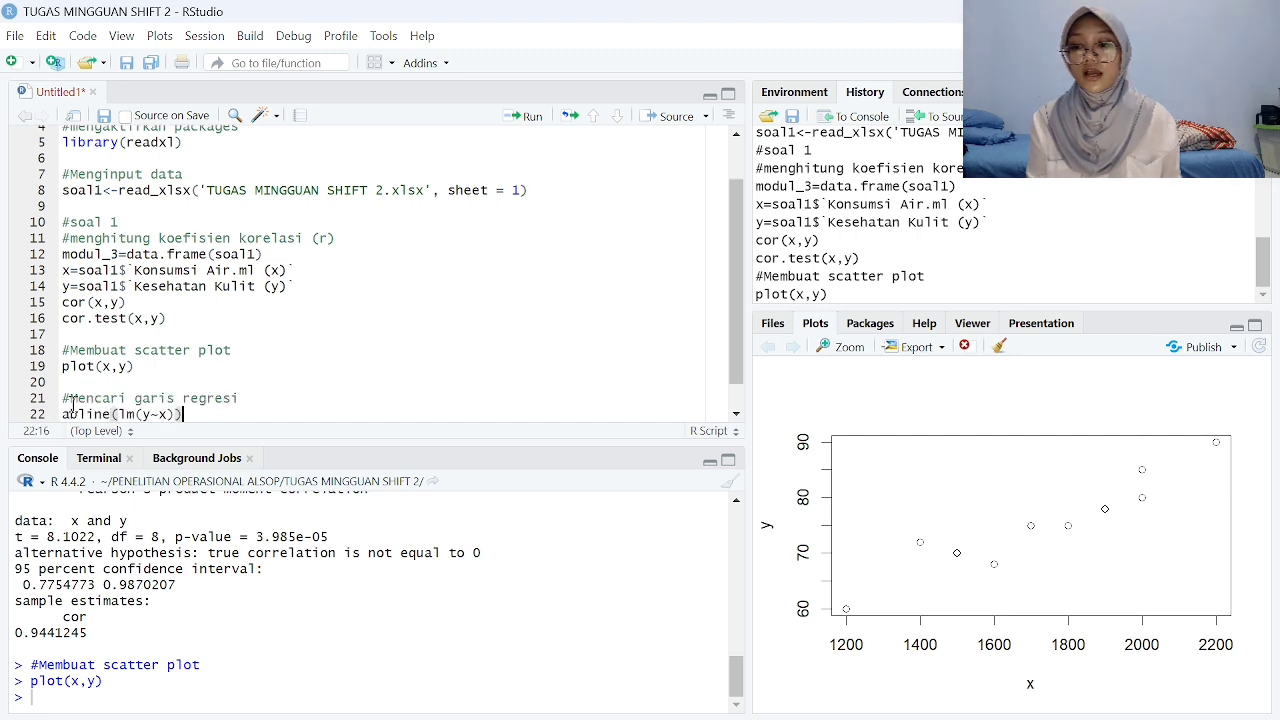
{"action": "scroll", "coordinate": [72, 405], "scroll_direction": "down", "scroll_amount": 1}
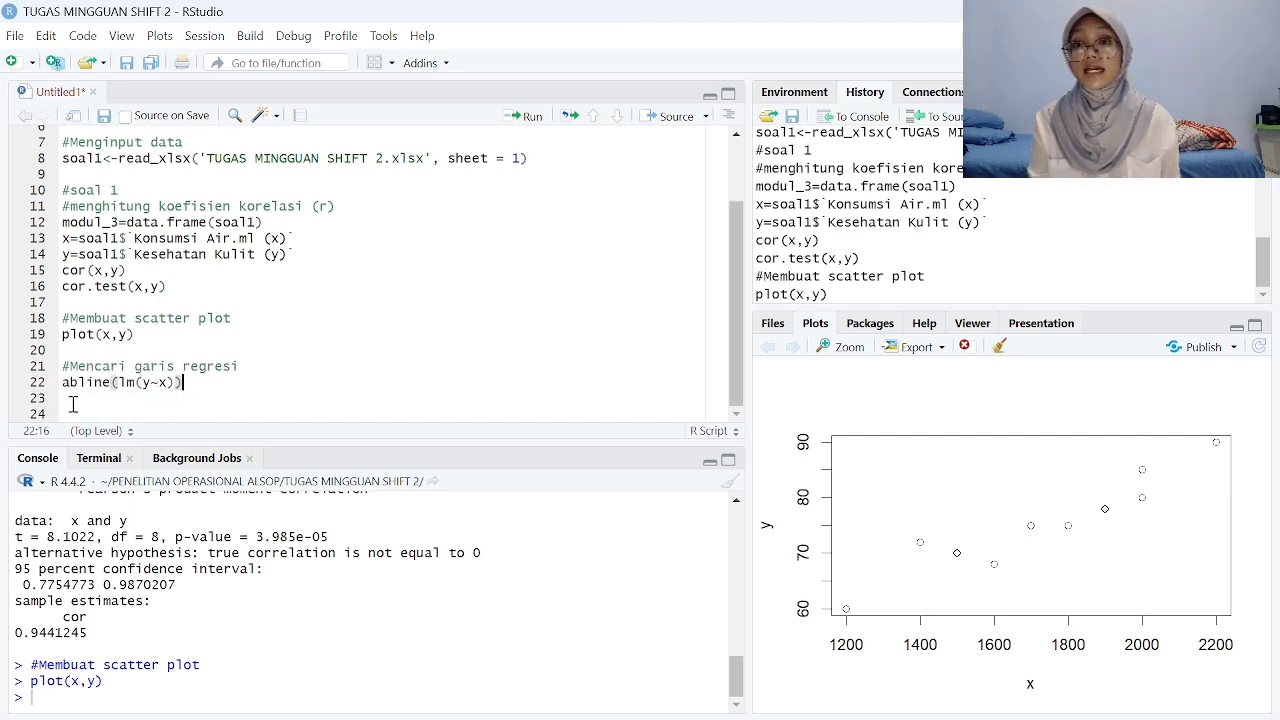
{"action": "left_click_drag", "start_coordinate": [182, 382], "coordinate": [58, 366]}
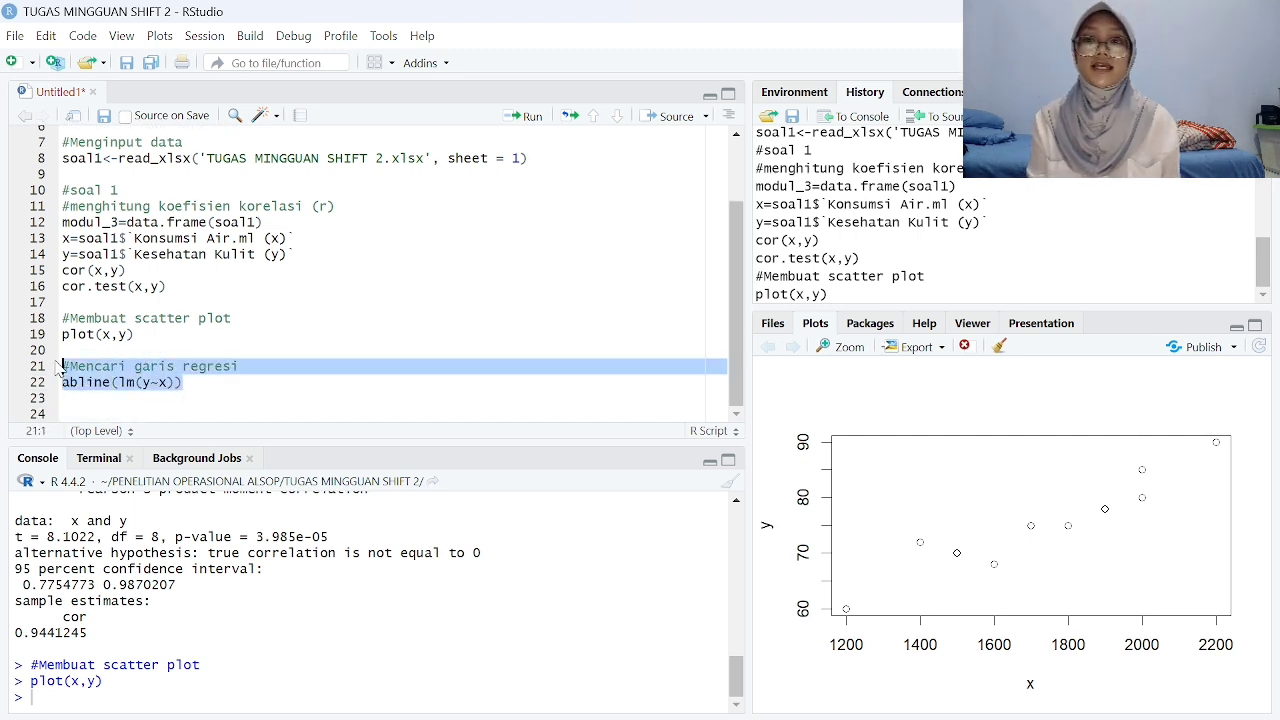
{"action": "left_click", "coordinate": [535, 116]}
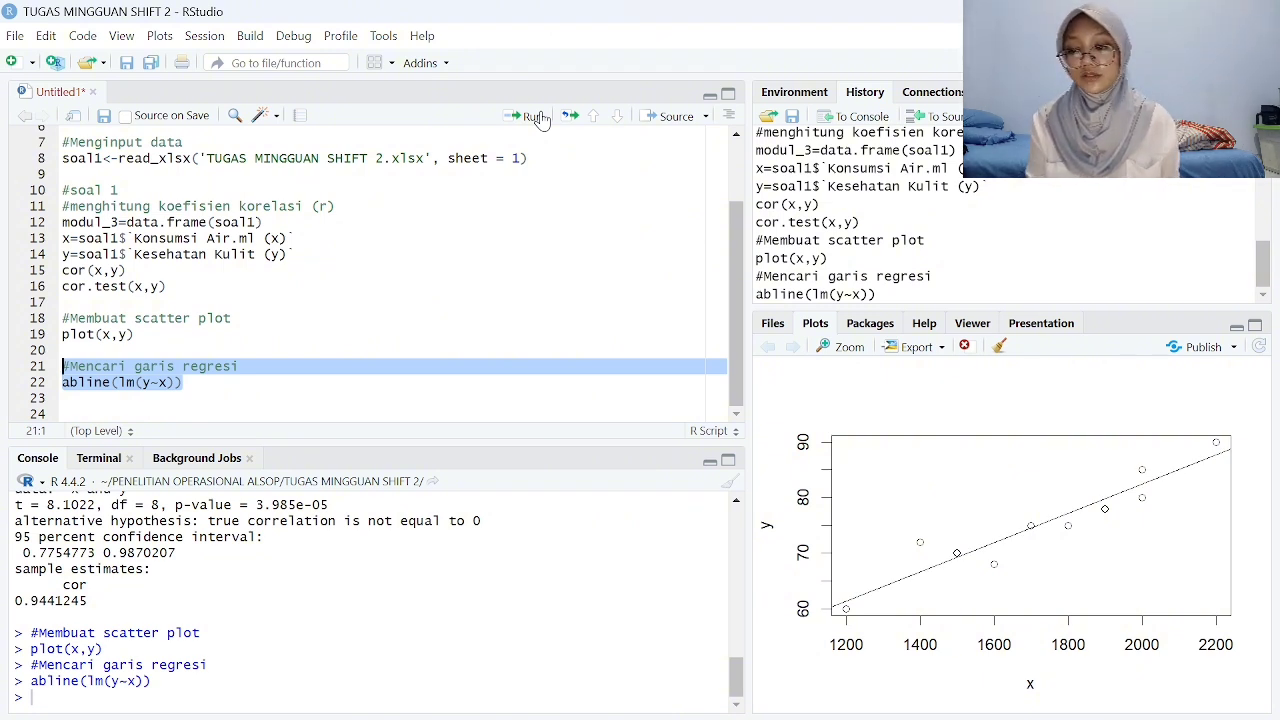
{"action": "left_click", "coordinate": [332, 333]}
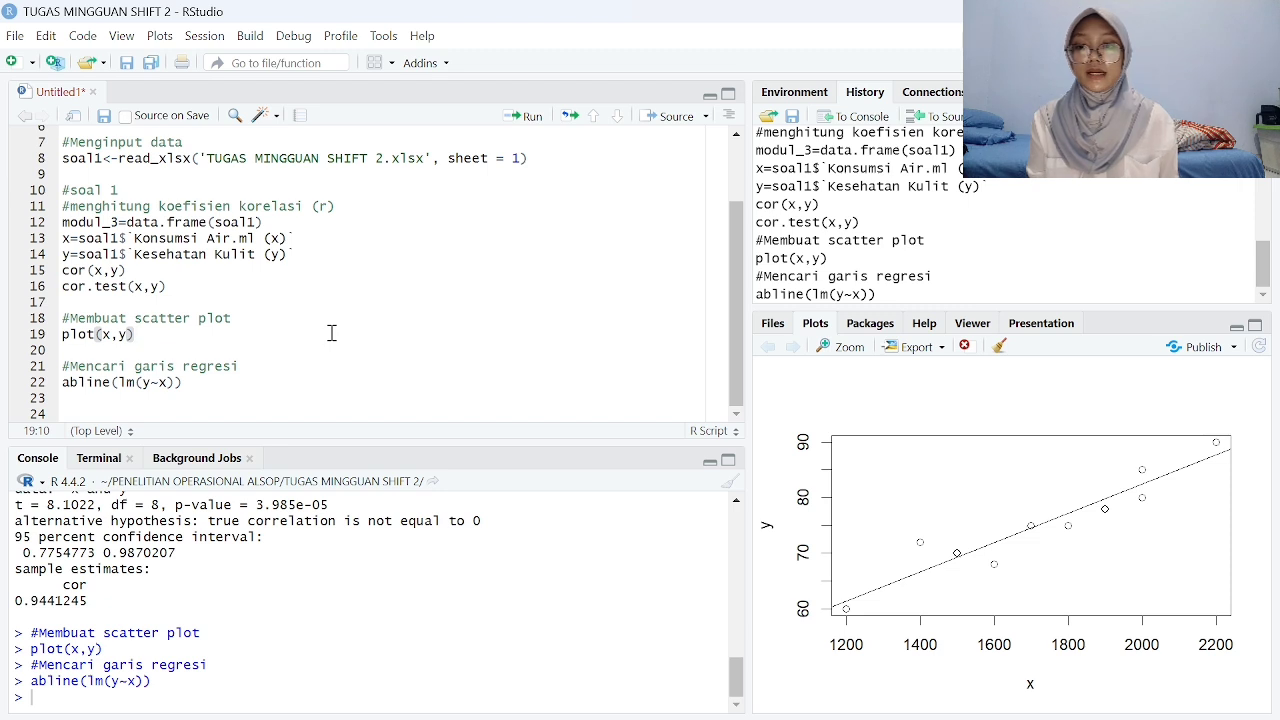
Add the comment "#Mencari persamaan model regresi linear sederhana" and the line lm(y~x) below abline(lm(y~x)), after a blank line, and run both lines
{"action": "left_click", "coordinate": [214, 383]}
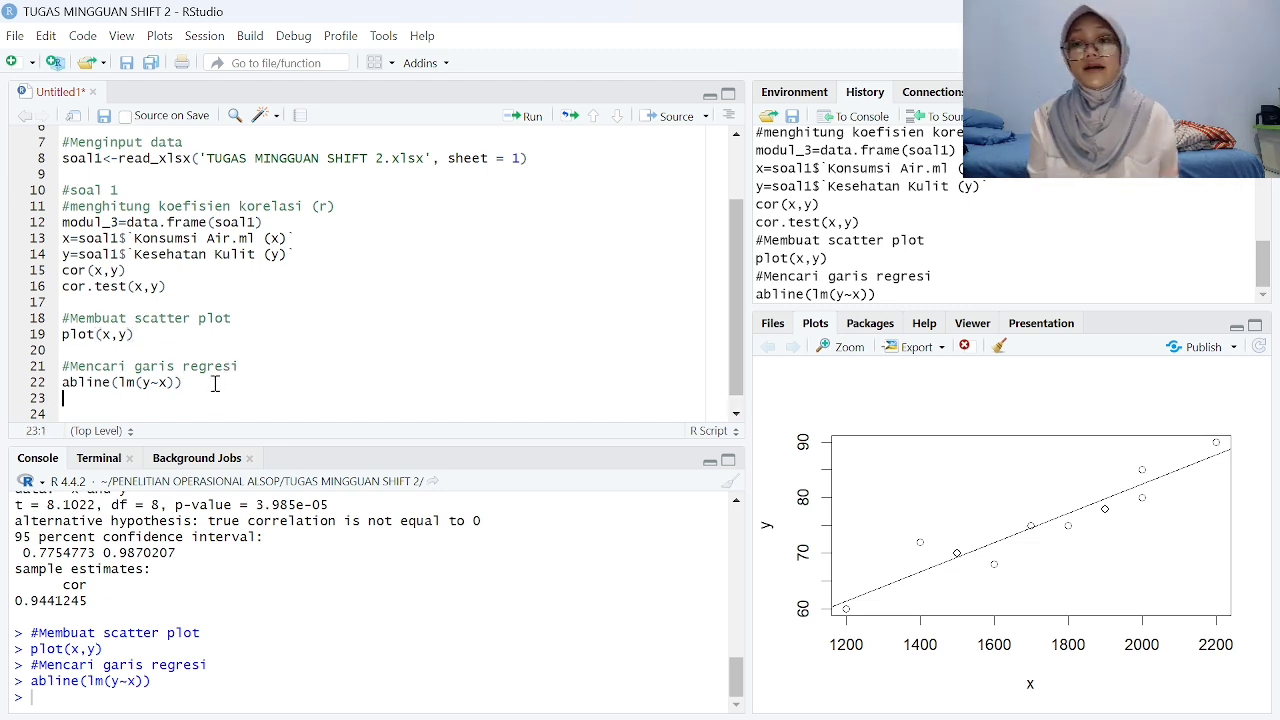
{"action": "key", "text": "Down"}
{"action": "key", "text": "Down"}
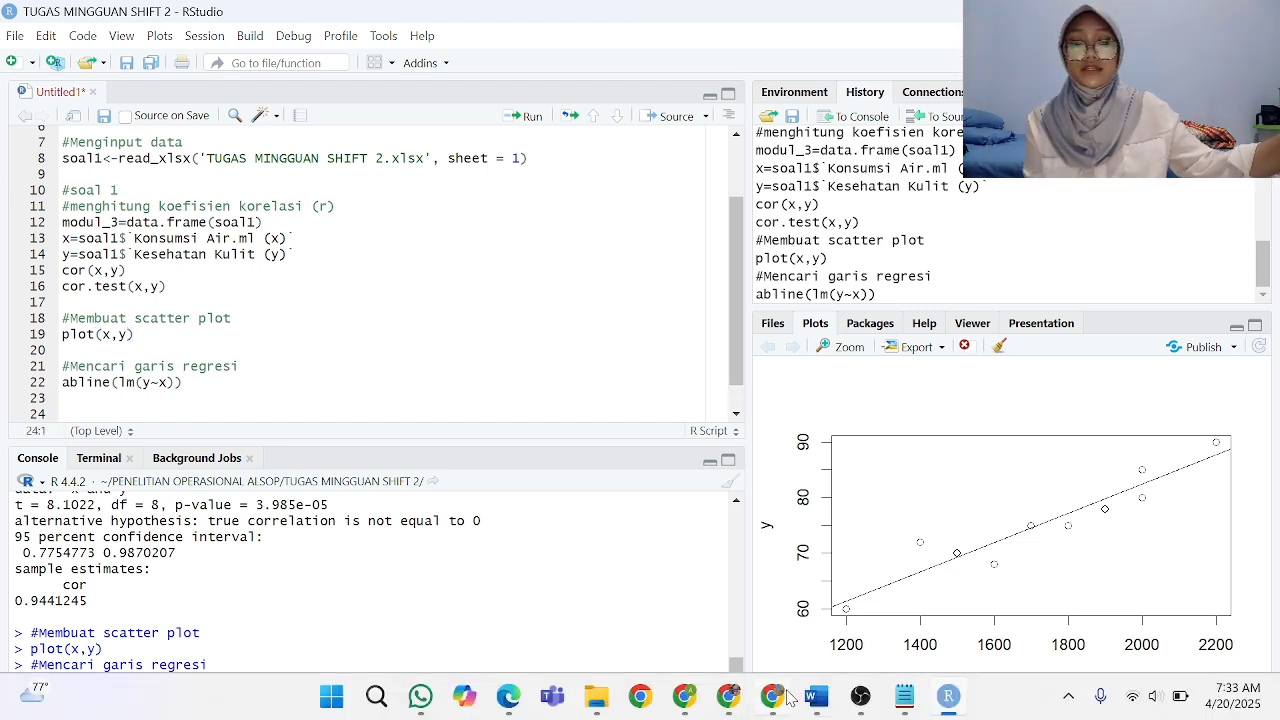
{"action": "type", "text": "#Mencari persamaan model regresi linear sederhana lm(y~x)"}
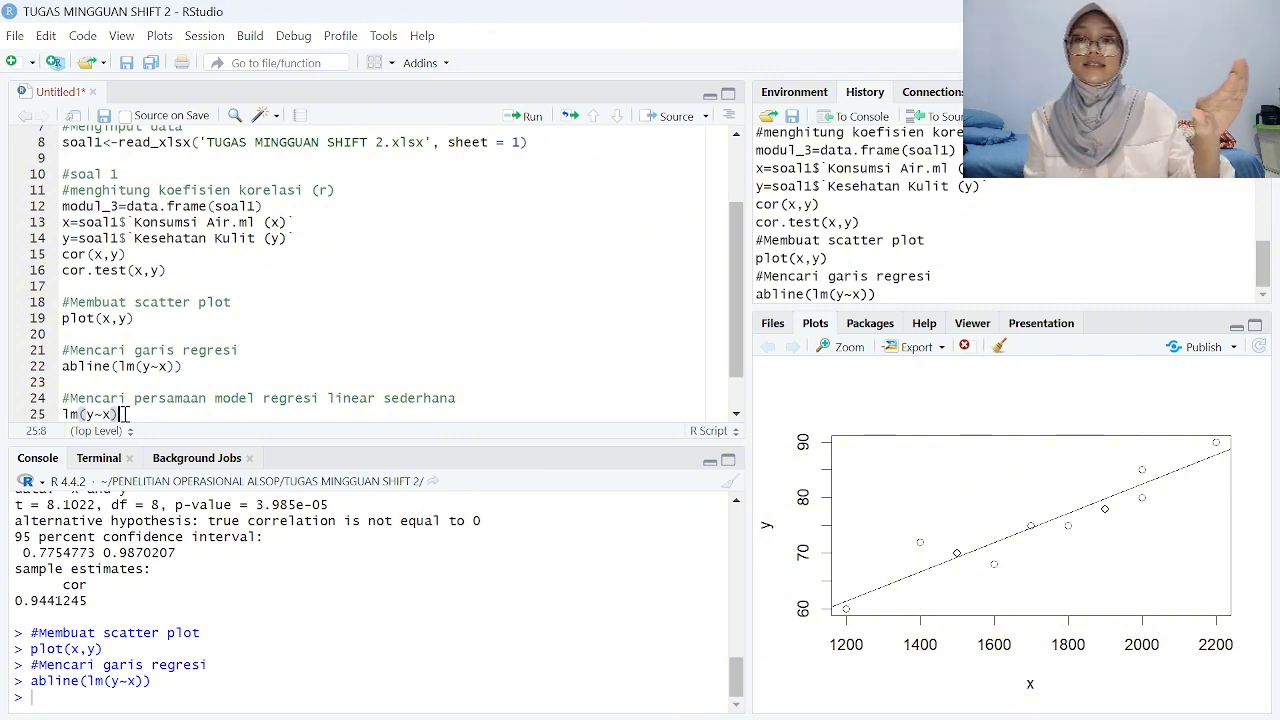
{"action": "left_click_drag", "start_coordinate": [122, 414], "coordinate": [62, 382]}
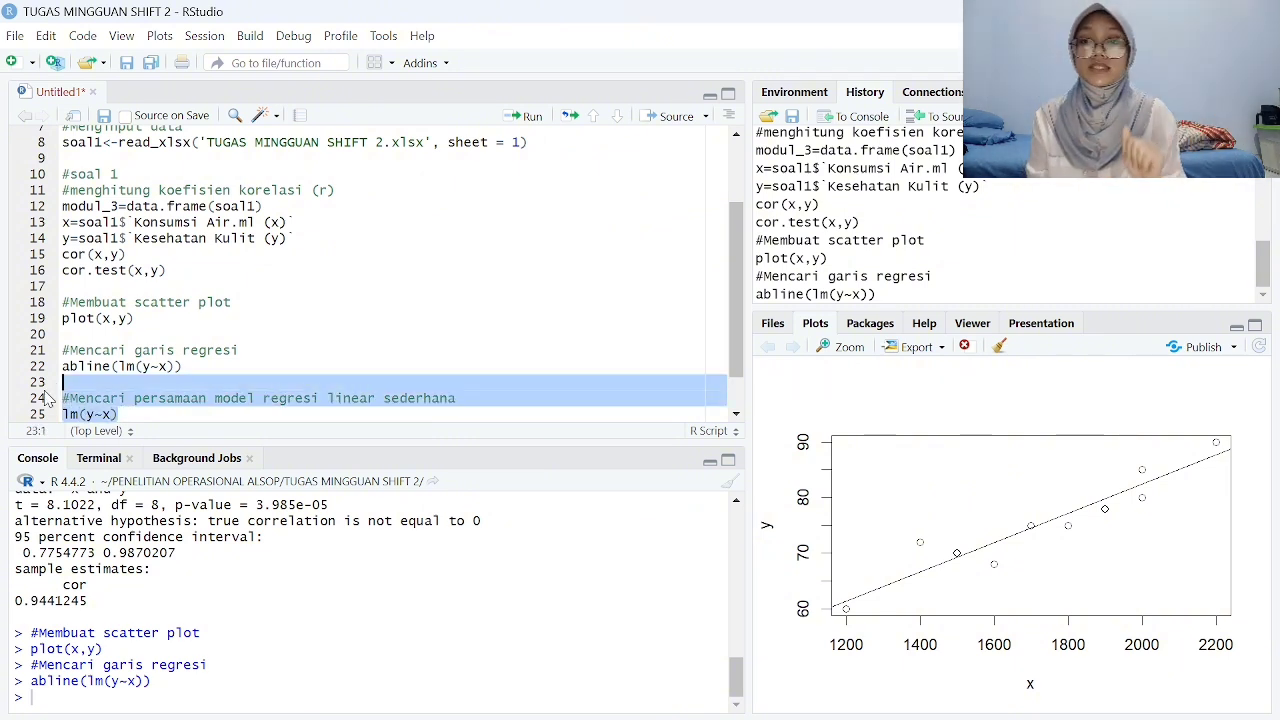
{"action": "left_click", "coordinate": [532, 117]}
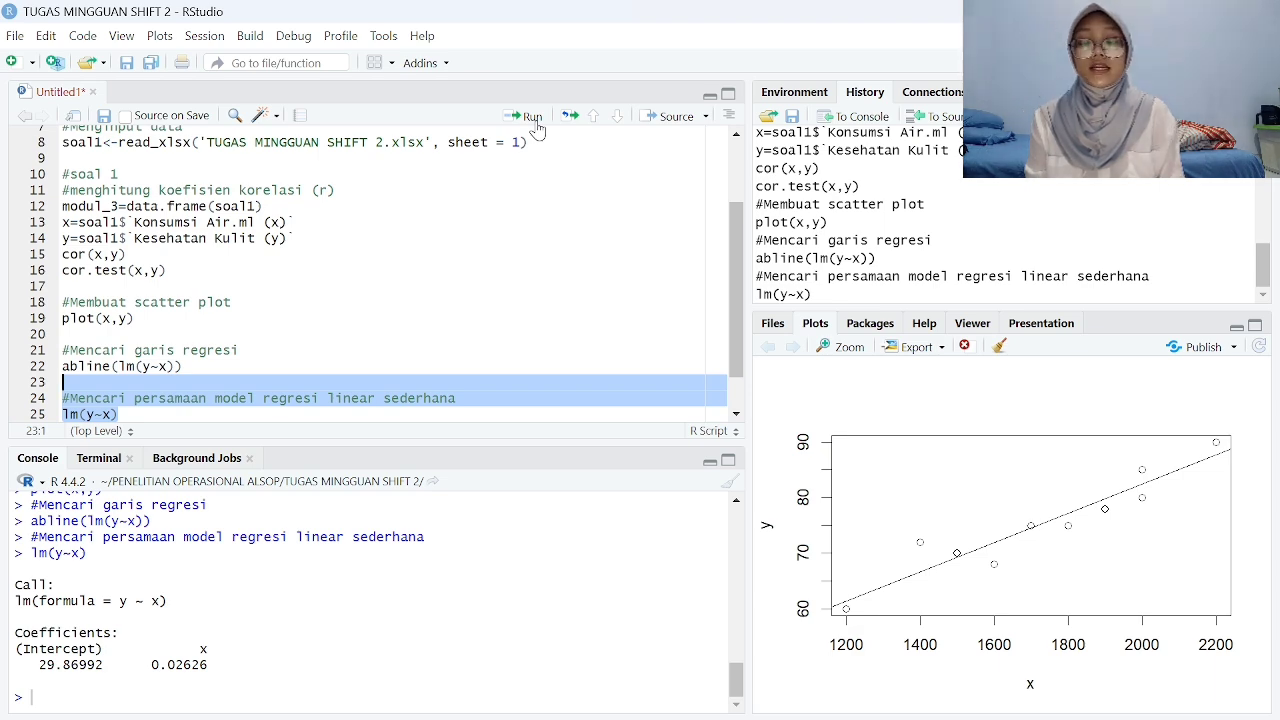
{"action": "scroll", "coordinate": [367, 566], "scroll_direction": "up", "scroll_amount": 1}
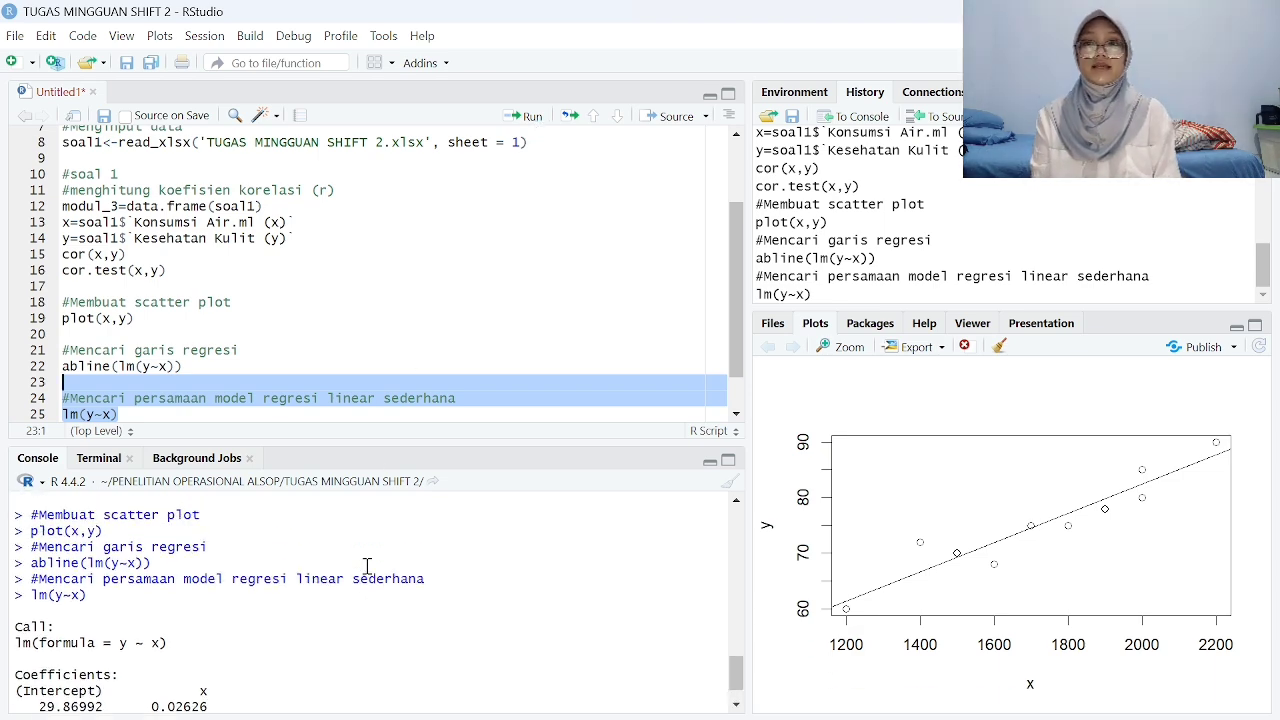
{"action": "scroll", "coordinate": [367, 566], "scroll_direction": "down", "scroll_amount": 1}
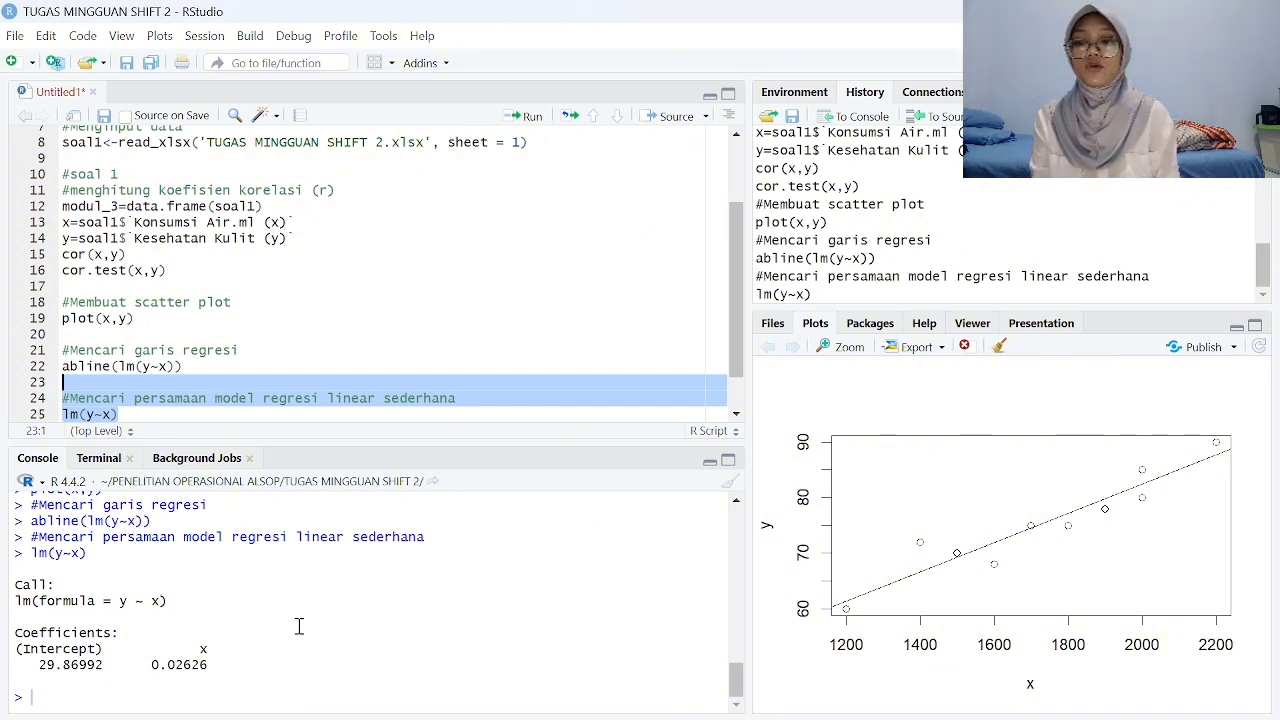
{"action": "left_click", "coordinate": [363, 349]}
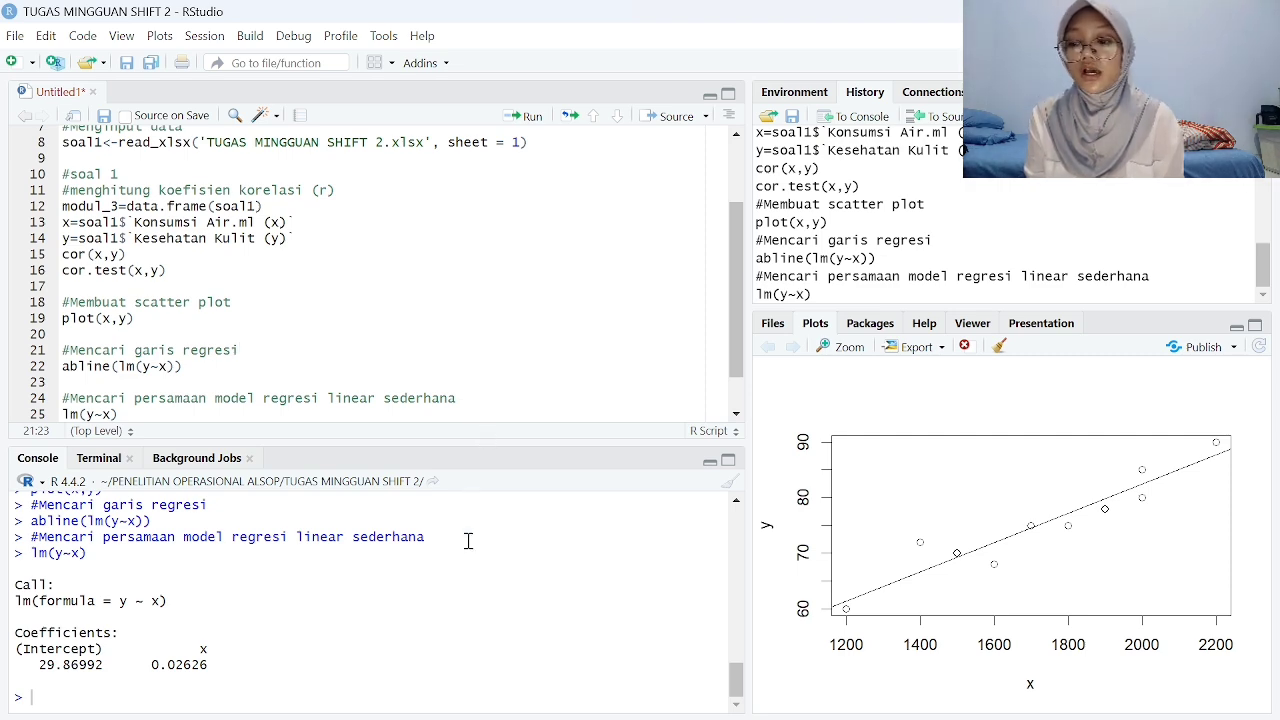
{"action": "scroll", "coordinate": [483, 286], "scroll_direction": "down", "scroll_amount": 1}
{"action": "scroll", "coordinate": [483, 286], "scroll_direction": "up", "scroll_amount": 2}
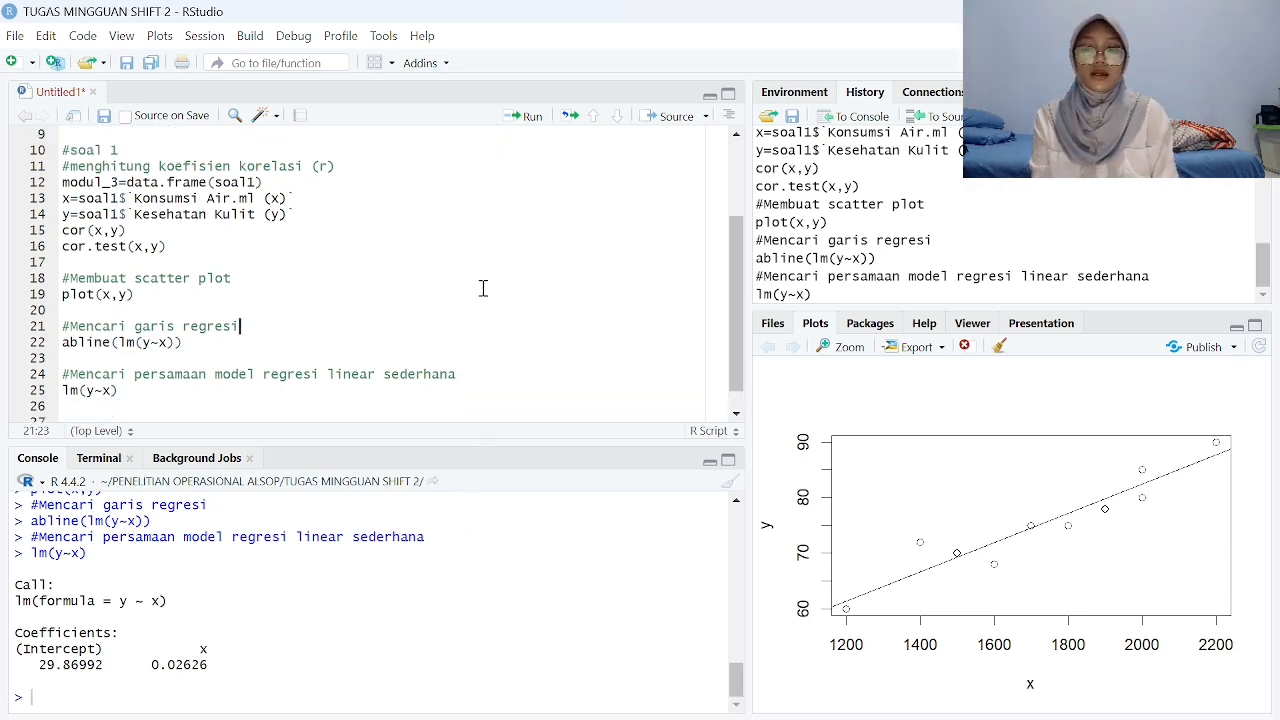
{"action": "scroll", "coordinate": [483, 288], "scroll_direction": "up", "scroll_amount": 1}
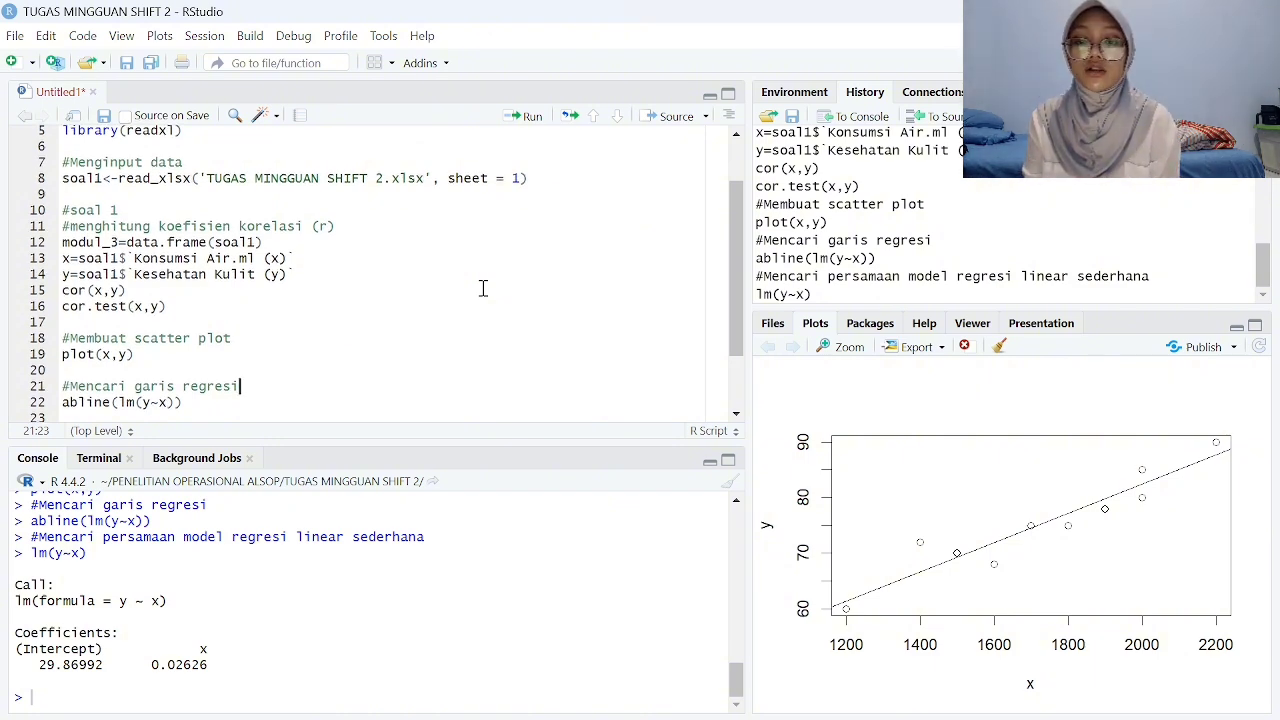
{"action": "scroll", "coordinate": [483, 288], "scroll_direction": "up", "scroll_amount": 2}
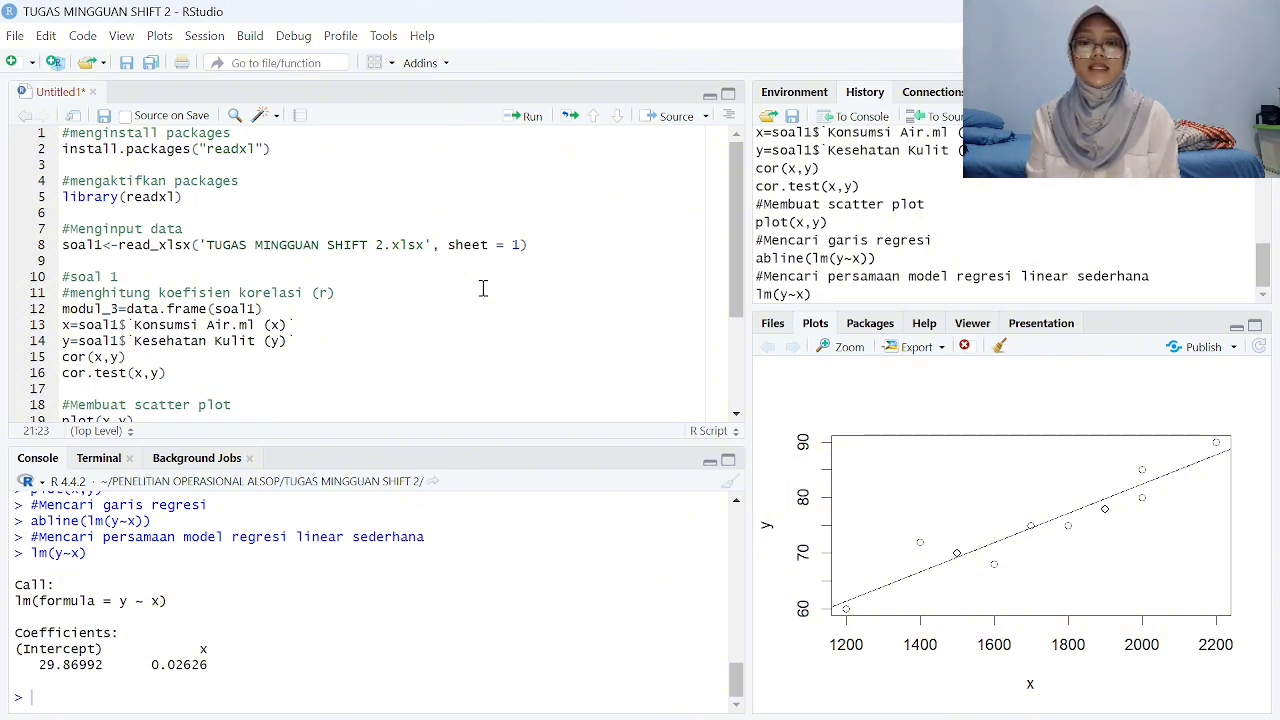
{"action": "scroll", "coordinate": [483, 288], "scroll_direction": "down", "scroll_amount": 3}
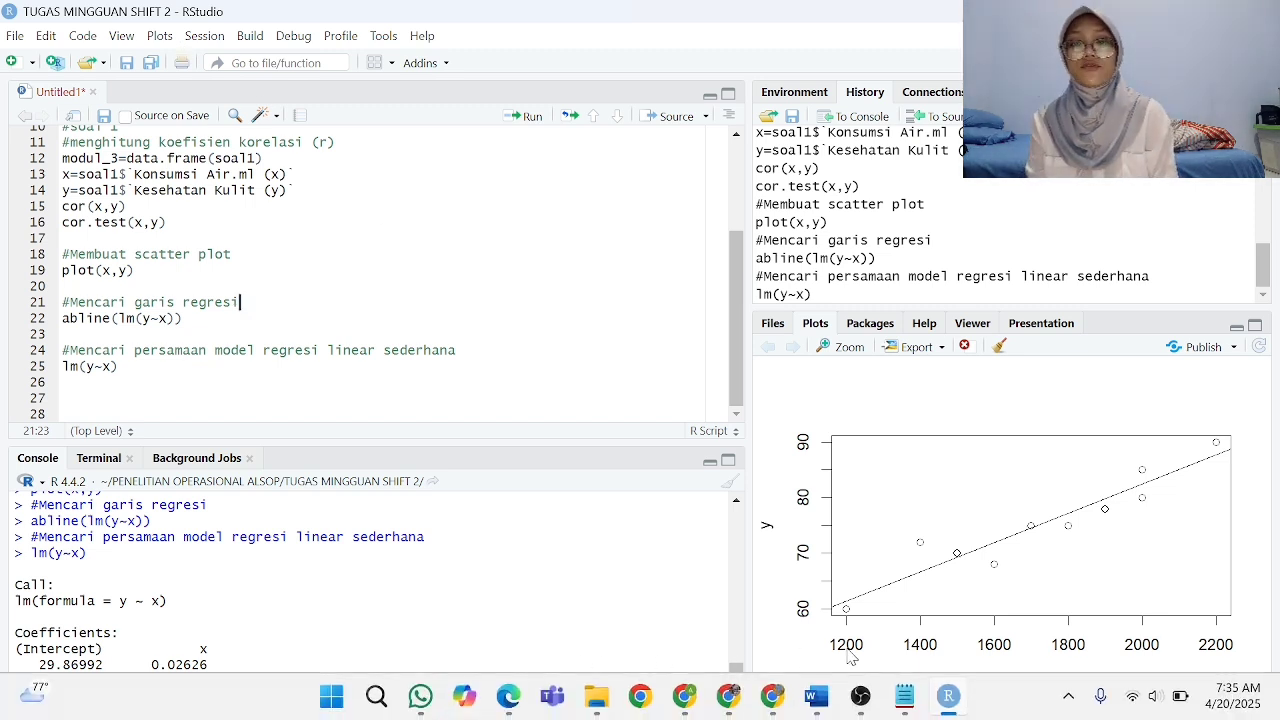
{"action": "scroll", "coordinate": [483, 288], "scroll_direction": "up", "scroll_amount": 3}
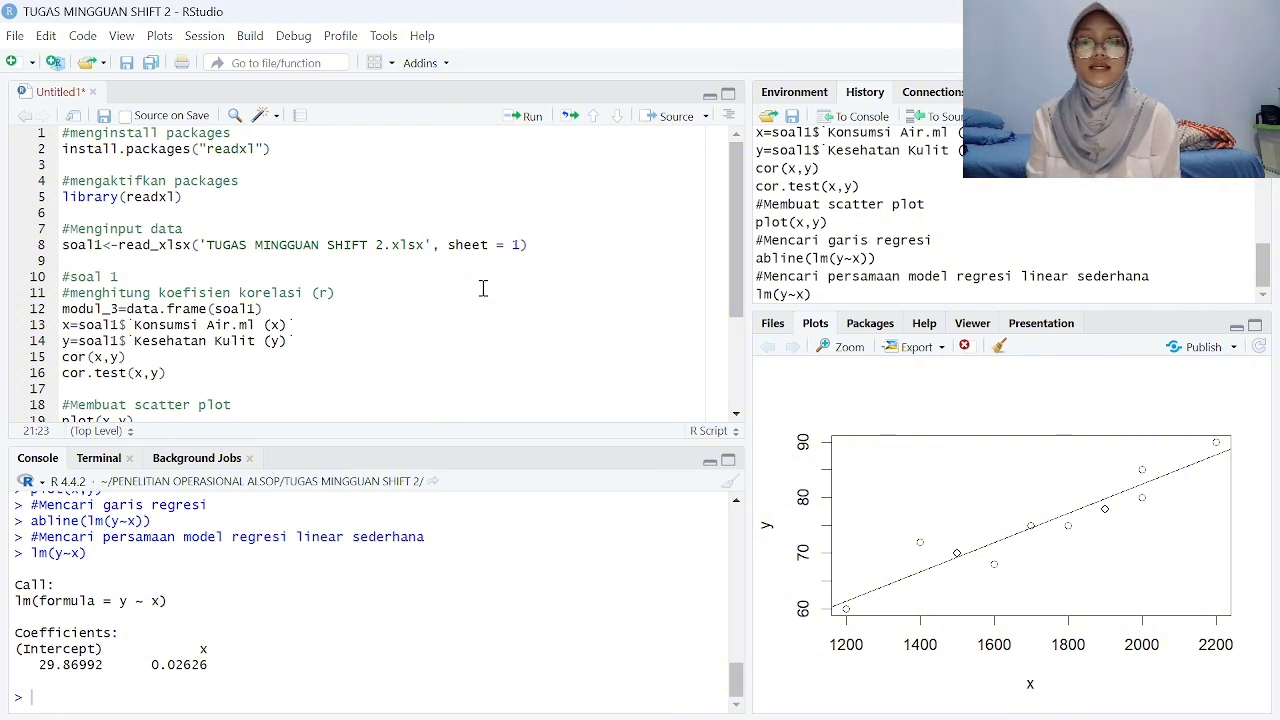
{"action": "scroll", "coordinate": [483, 288], "scroll_direction": "down", "scroll_amount": 3}
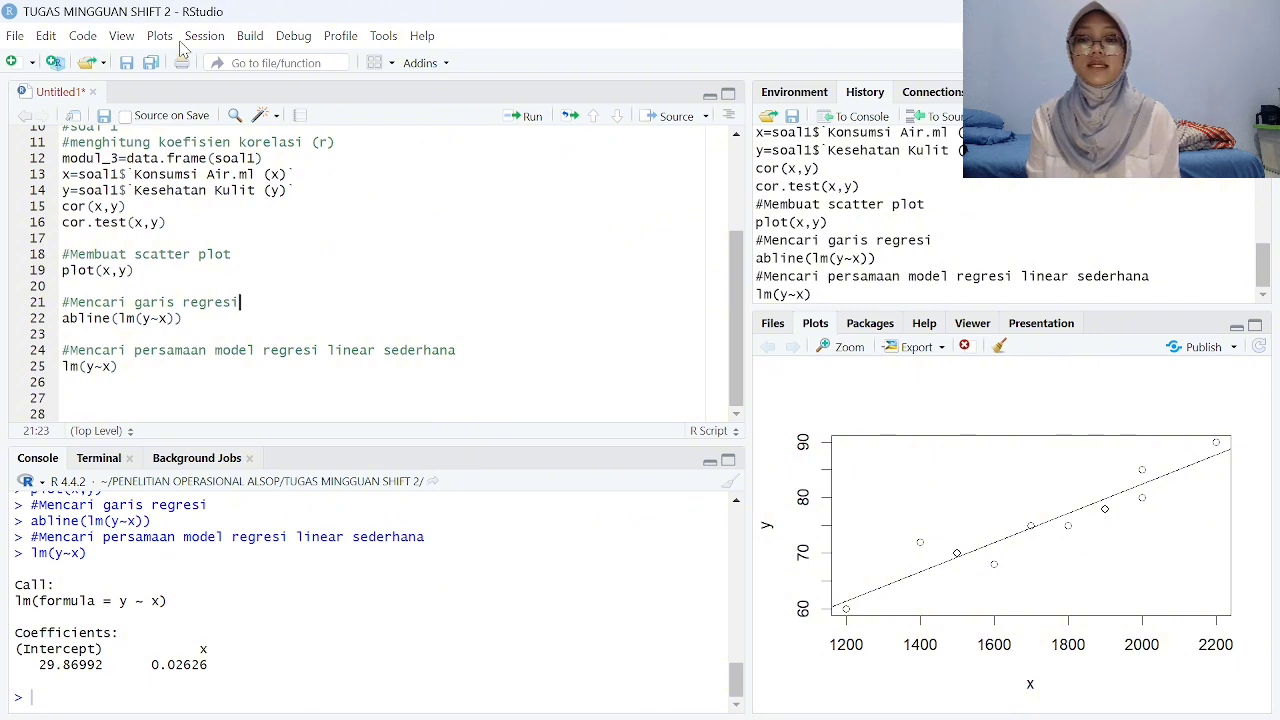
{"action": "mouse_move", "coordinate": [432, 718]}
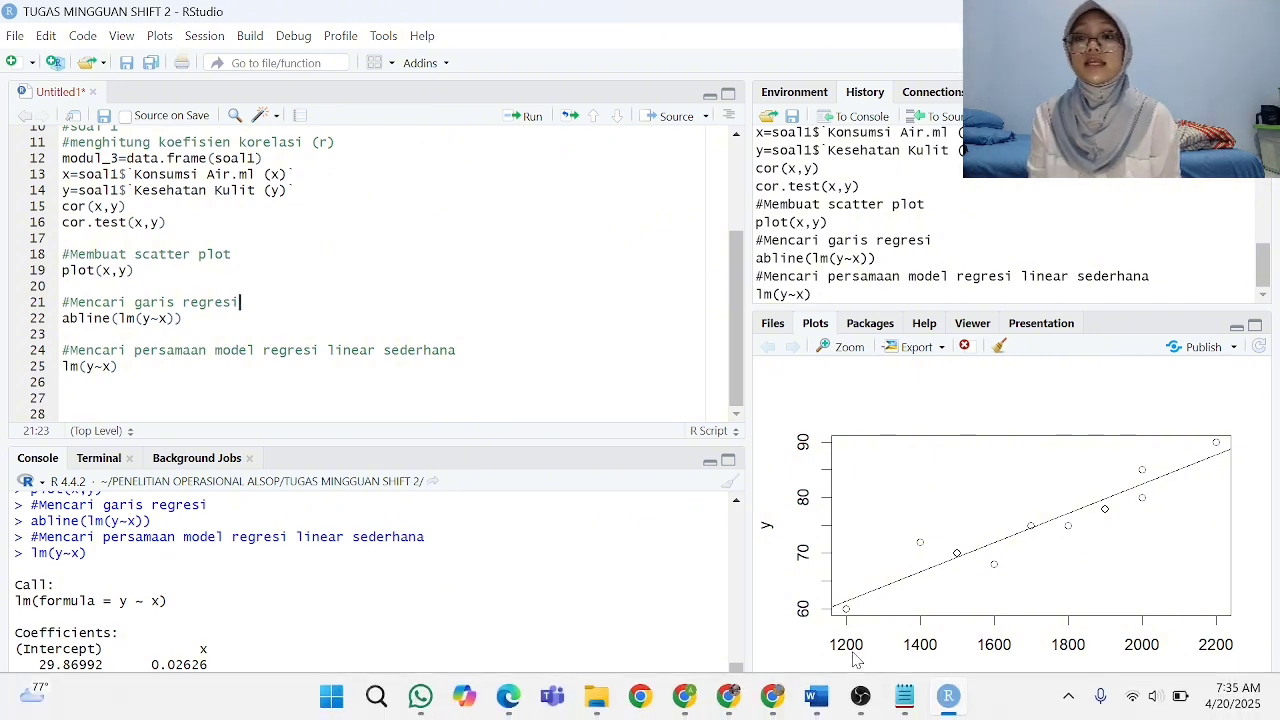
{"action": "scroll", "coordinate": [482, 288], "scroll_direction": "up", "scroll_amount": 3}
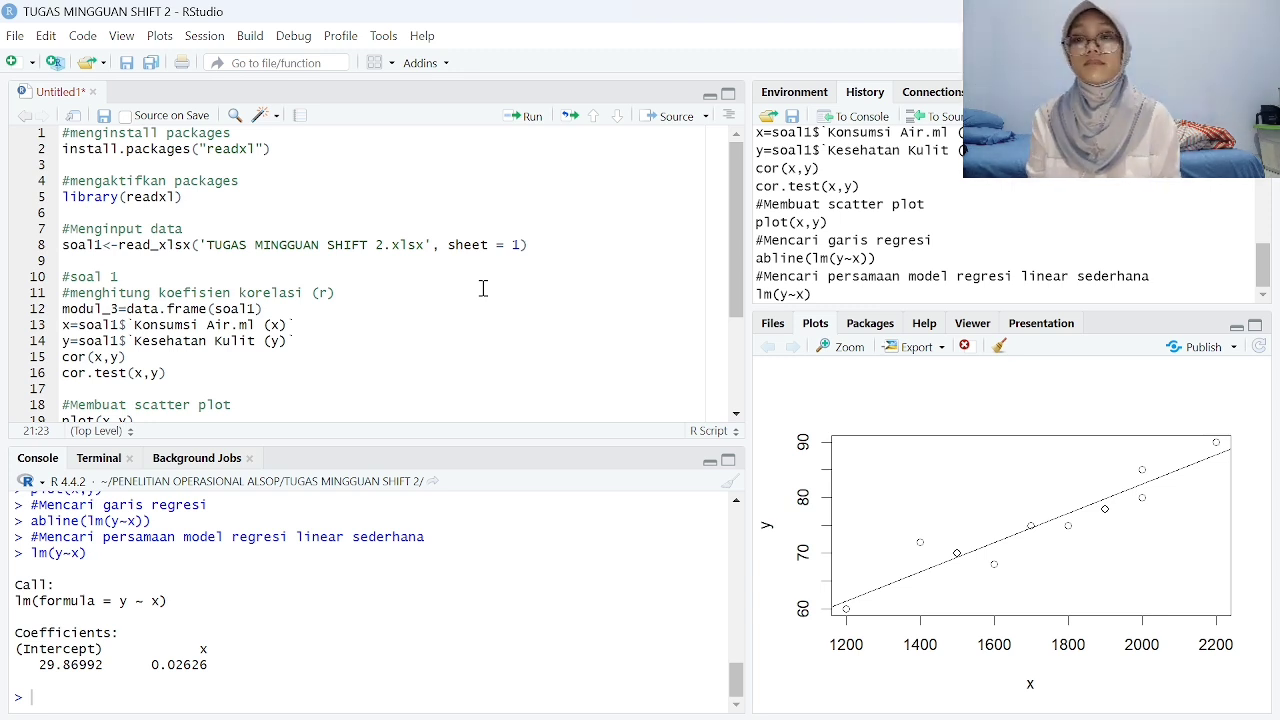
{"action": "scroll", "coordinate": [482, 288], "scroll_direction": "down", "scroll_amount": 3}
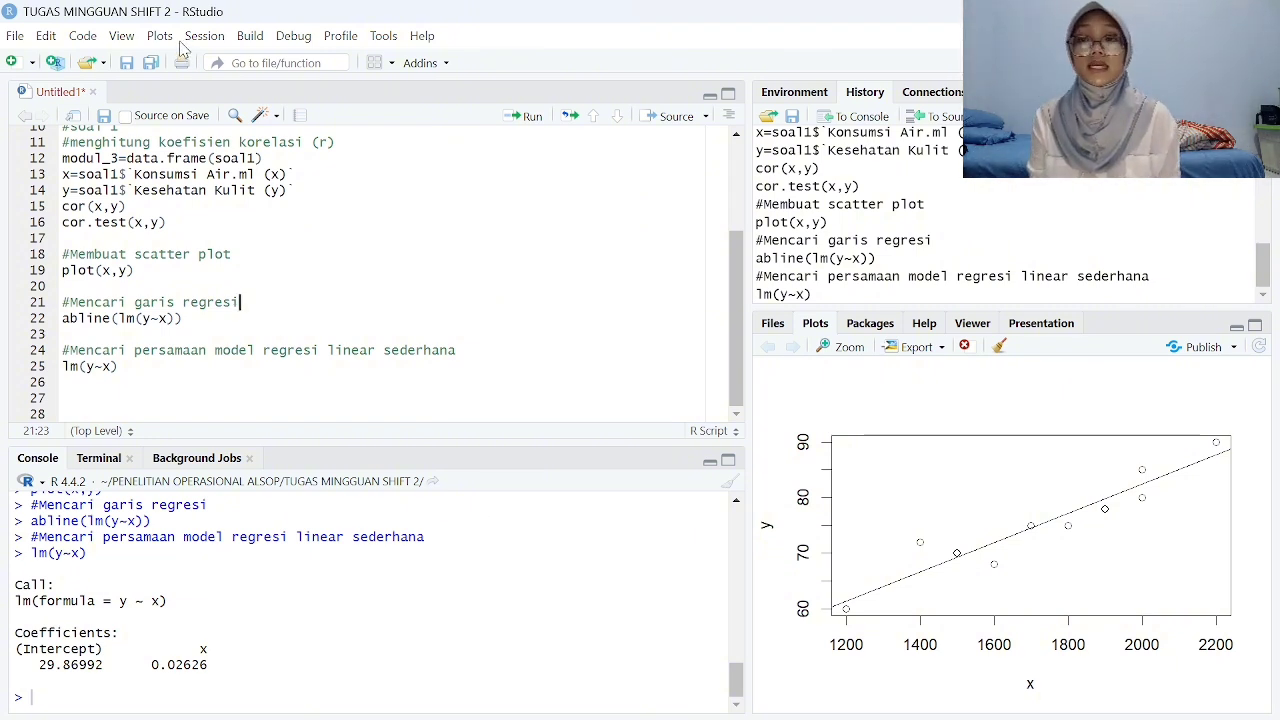
{"action": "mouse_move", "coordinate": [533, 716]}
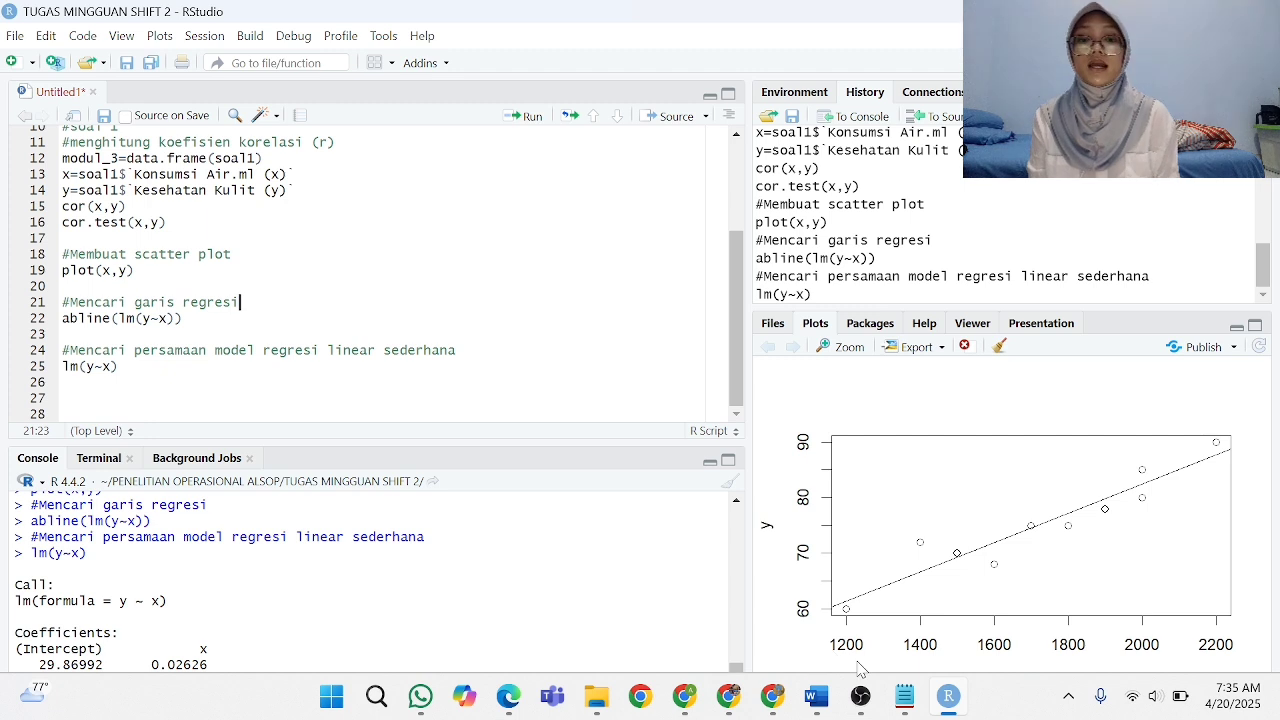
{"action": "scroll", "coordinate": [483, 288], "scroll_direction": "up", "scroll_amount": 3}
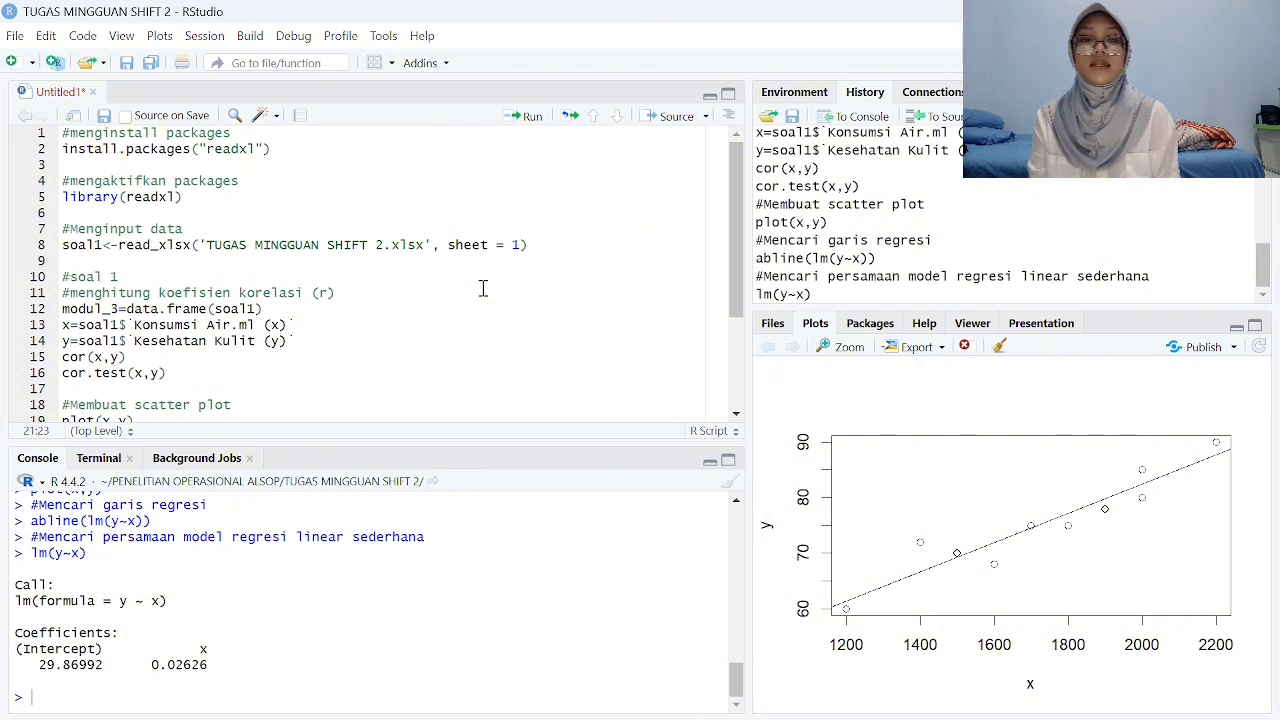
{"action": "scroll", "coordinate": [483, 288], "scroll_direction": "down", "scroll_amount": 3}
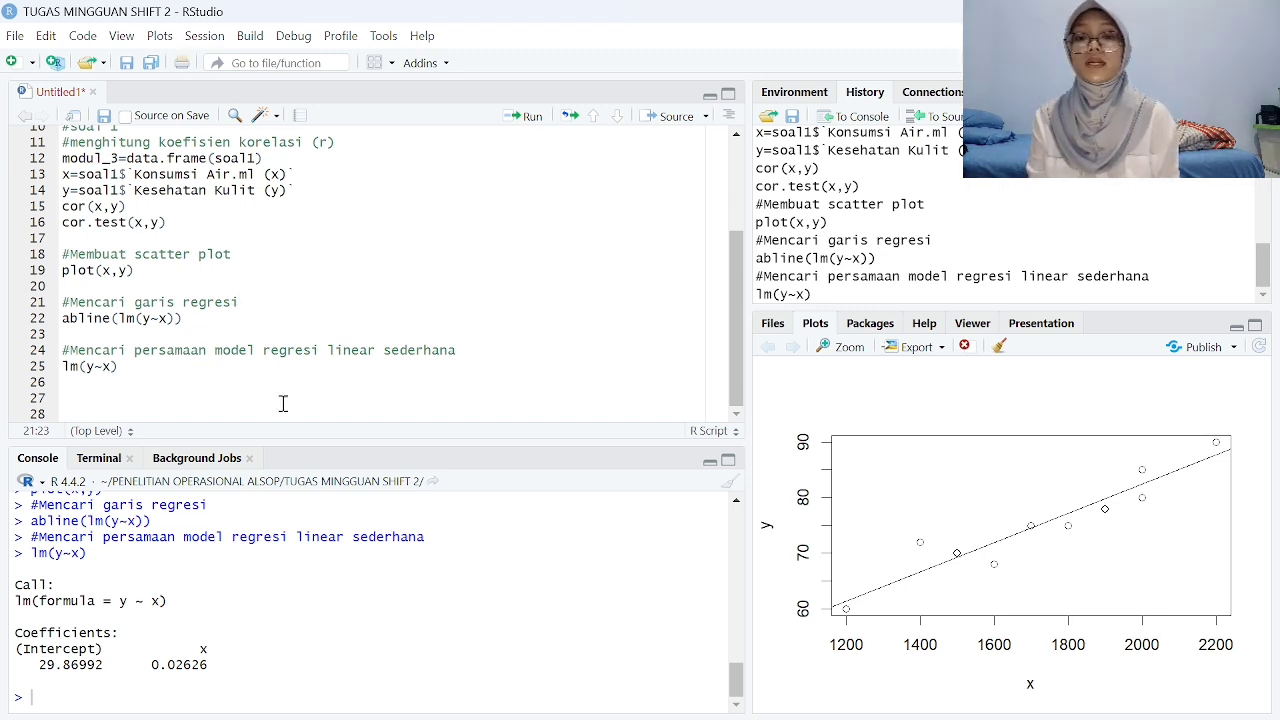
{"action": "mouse_move", "coordinate": [290, 716]}
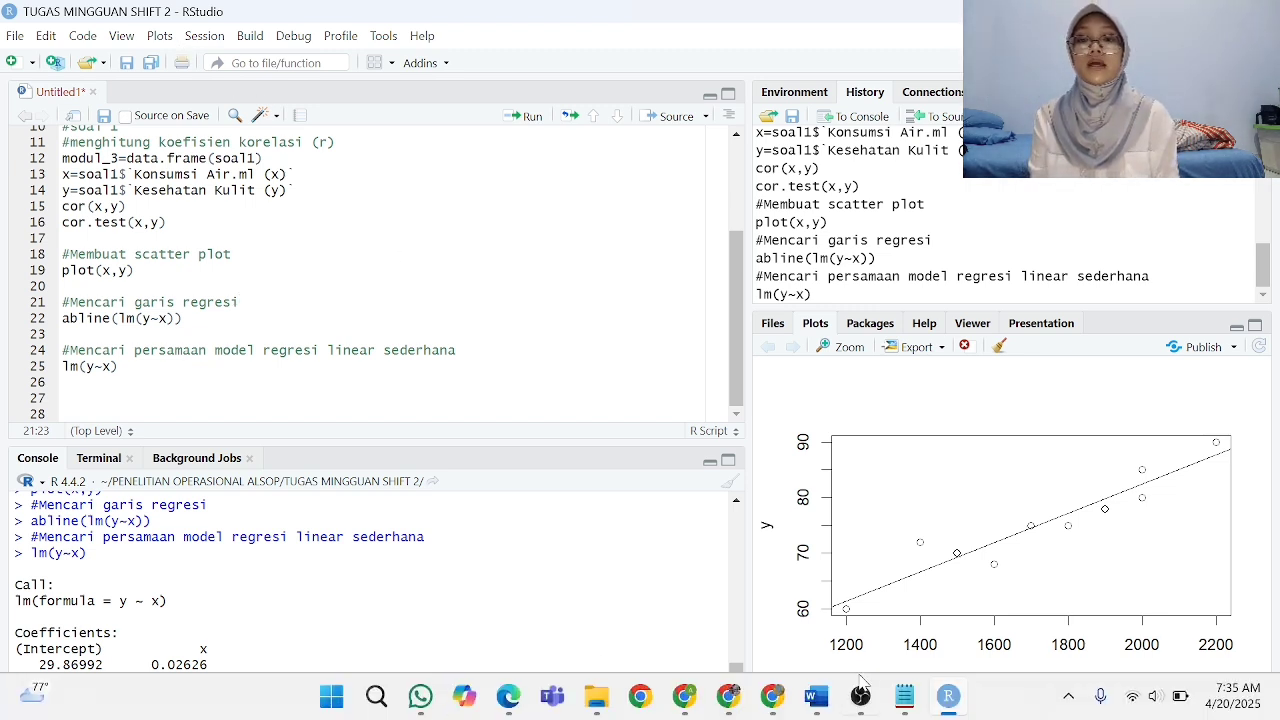
{"action": "scroll", "coordinate": [483, 288], "scroll_direction": "up", "scroll_amount": 3}
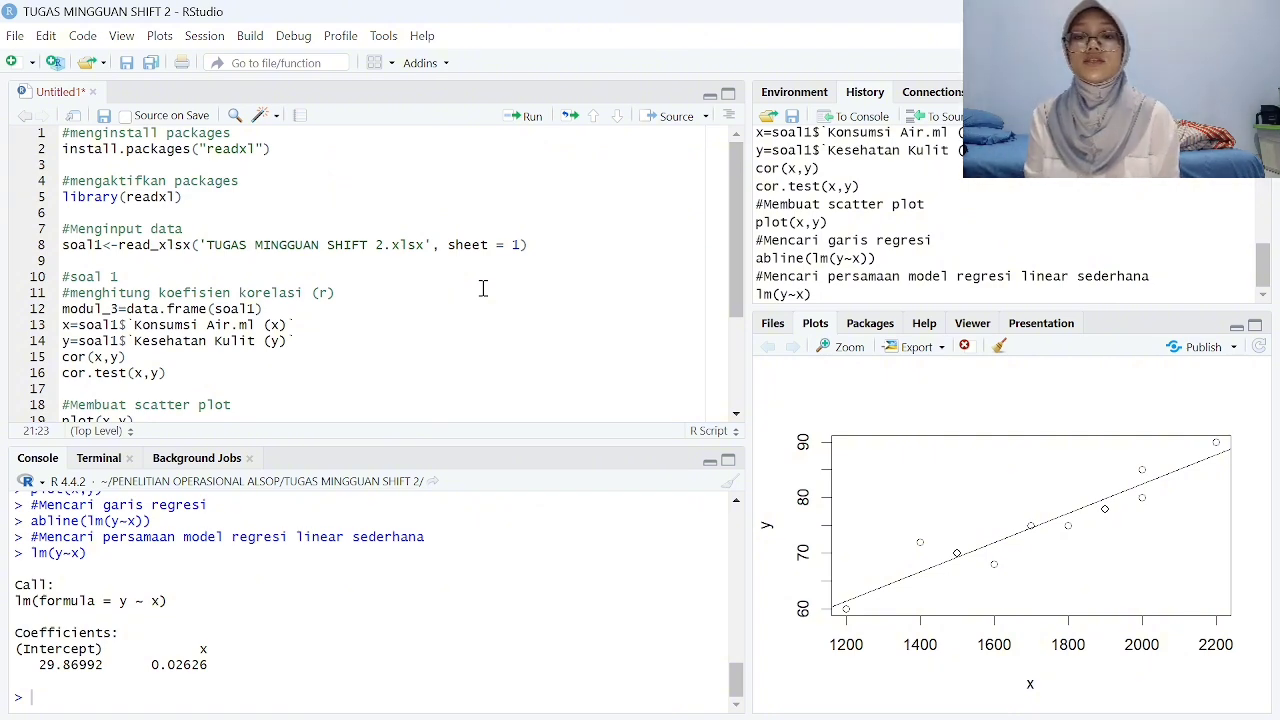
{"action": "scroll", "coordinate": [483, 288], "scroll_direction": "down", "scroll_amount": 3}
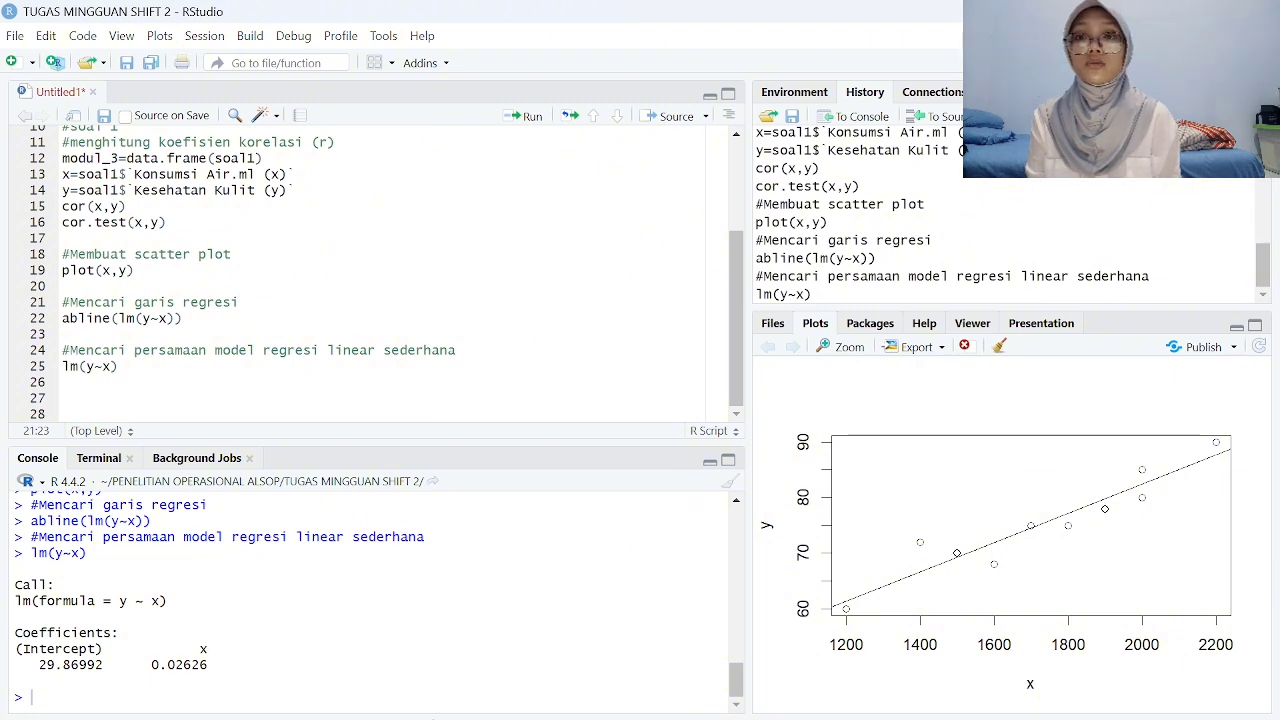
{"action": "mouse_move", "coordinate": [598, 717]}
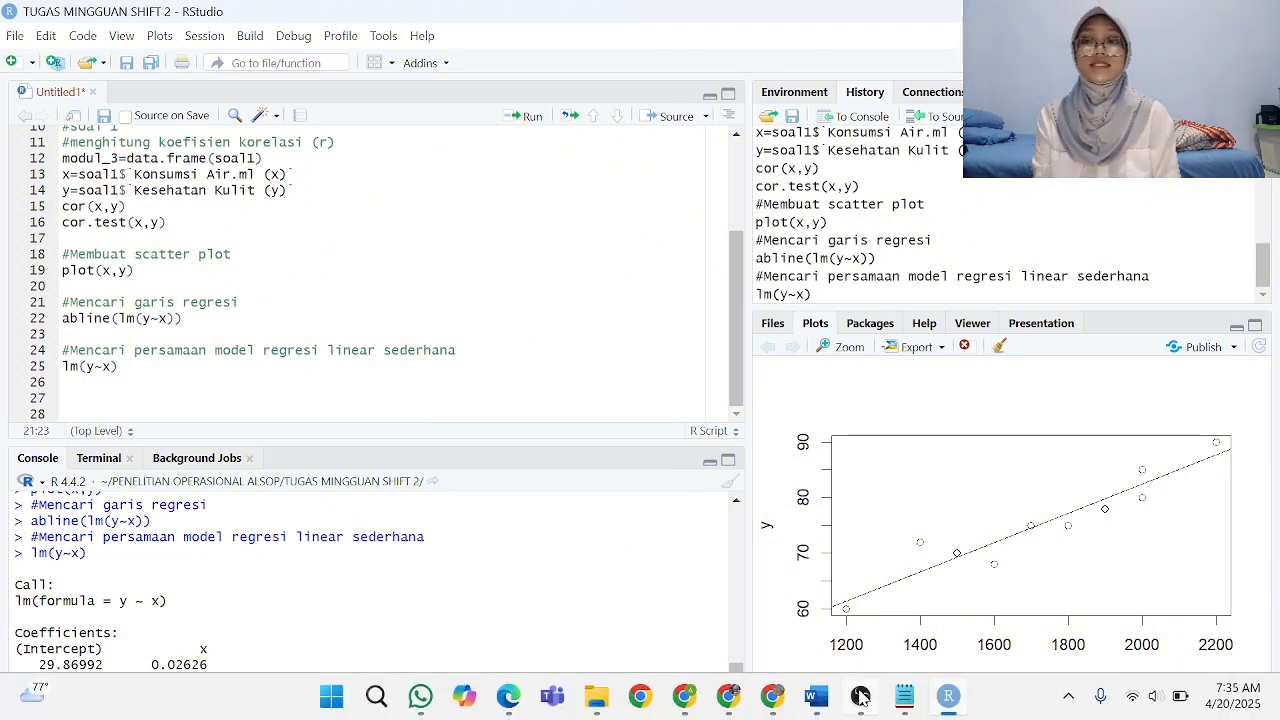
{"action": "scroll", "coordinate": [483, 288], "scroll_direction": "up", "scroll_amount": 3}
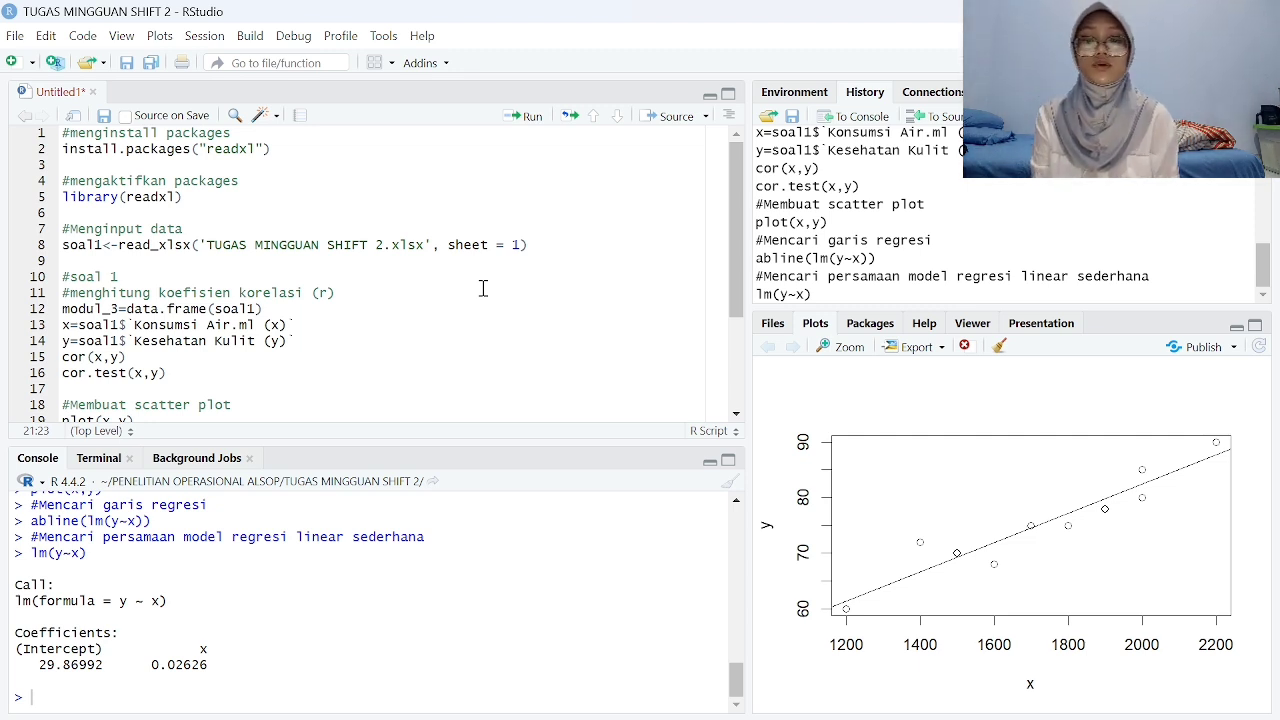
{"action": "scroll", "coordinate": [483, 288], "scroll_direction": "down", "scroll_amount": 3}
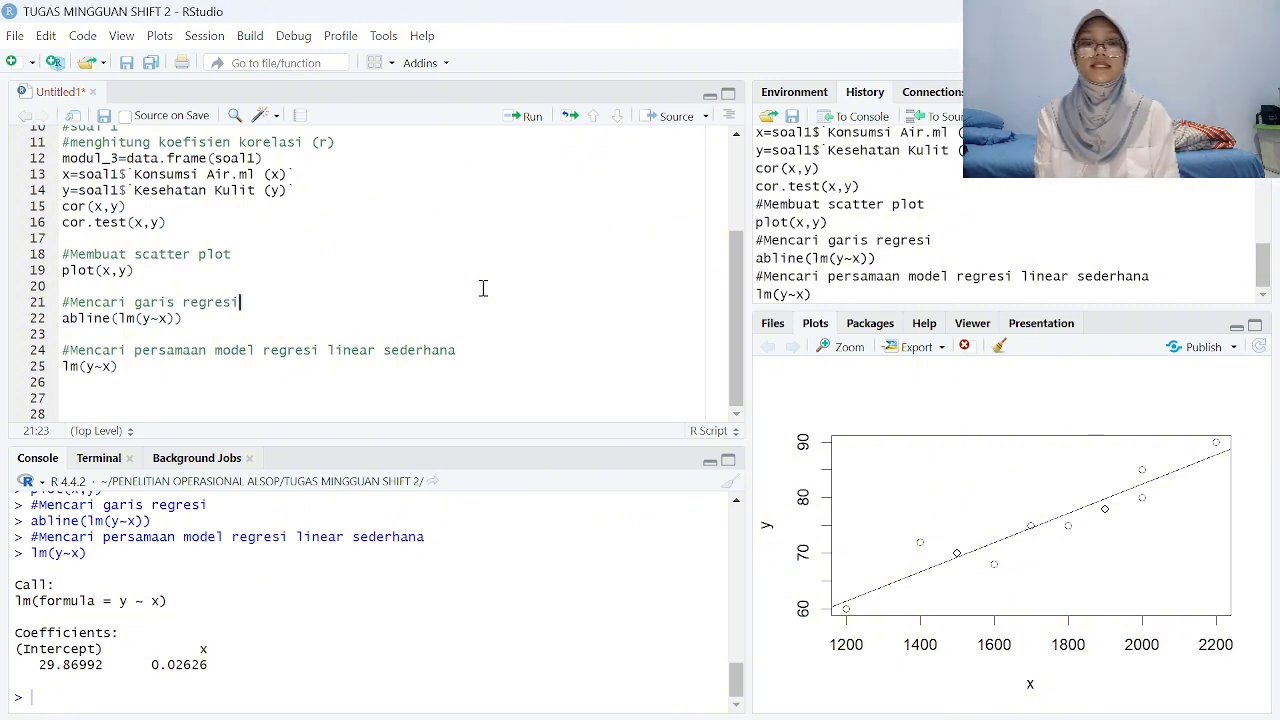
{"action": "mouse_move", "coordinate": [700, 718]}
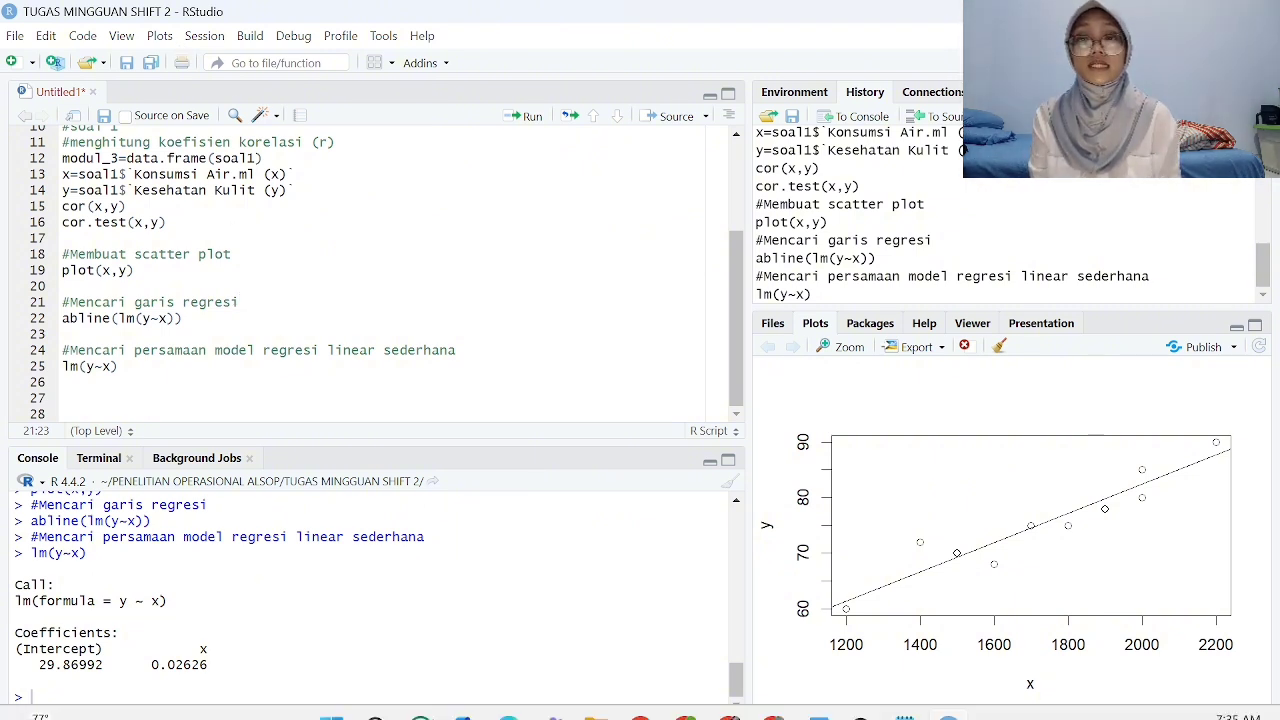
{"action": "scroll", "coordinate": [483, 288], "scroll_direction": "up", "scroll_amount": 3}
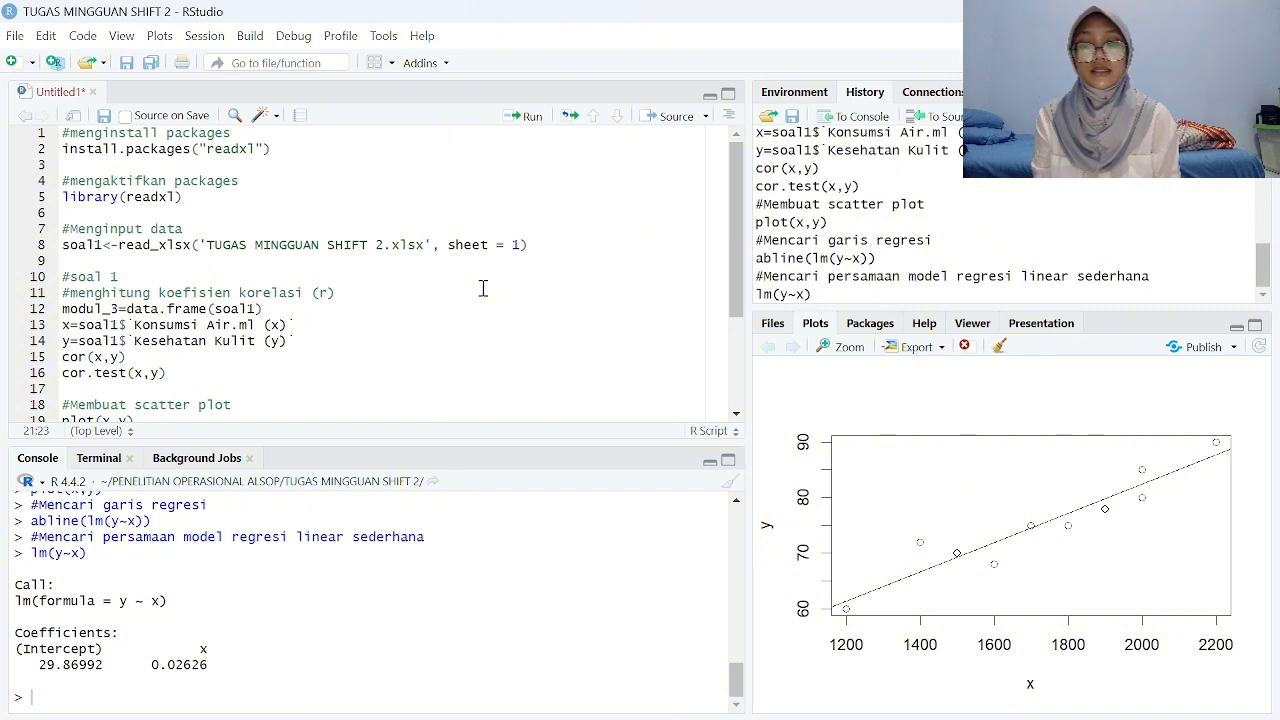
{"action": "scroll", "coordinate": [483, 288], "scroll_direction": "down", "scroll_amount": 3}
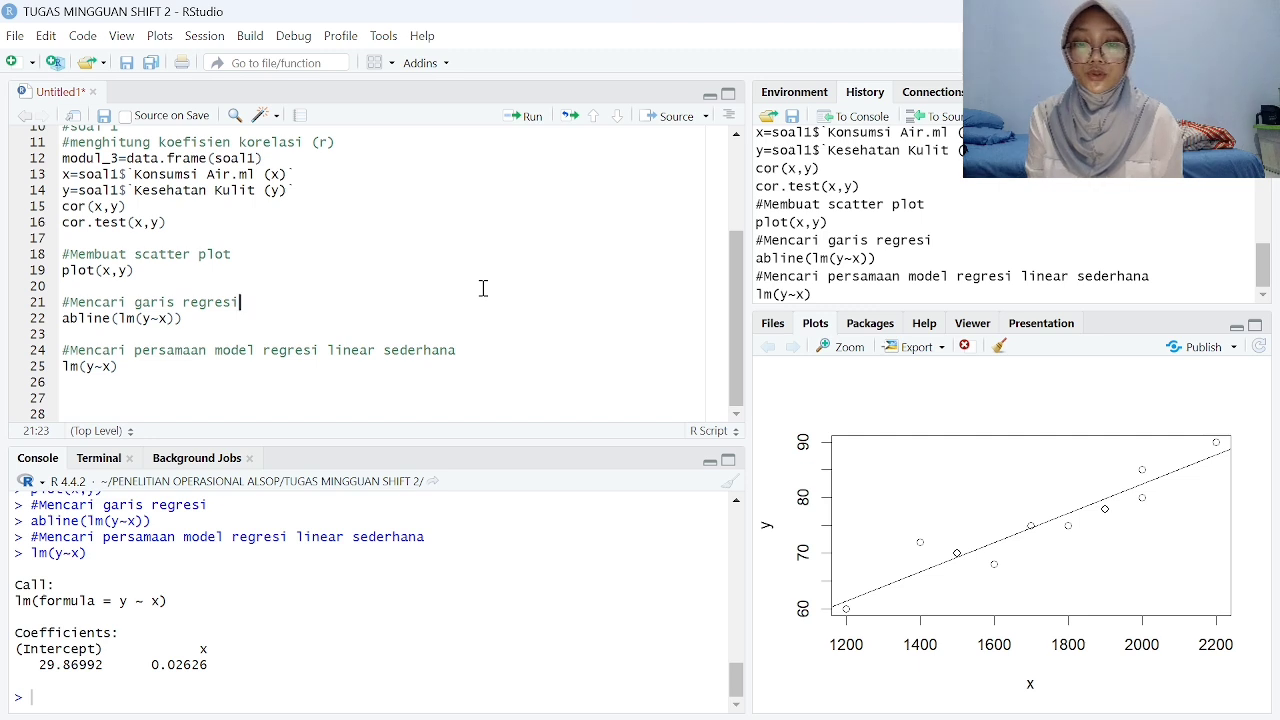
{"action": "mouse_move", "coordinate": [432, 717]}
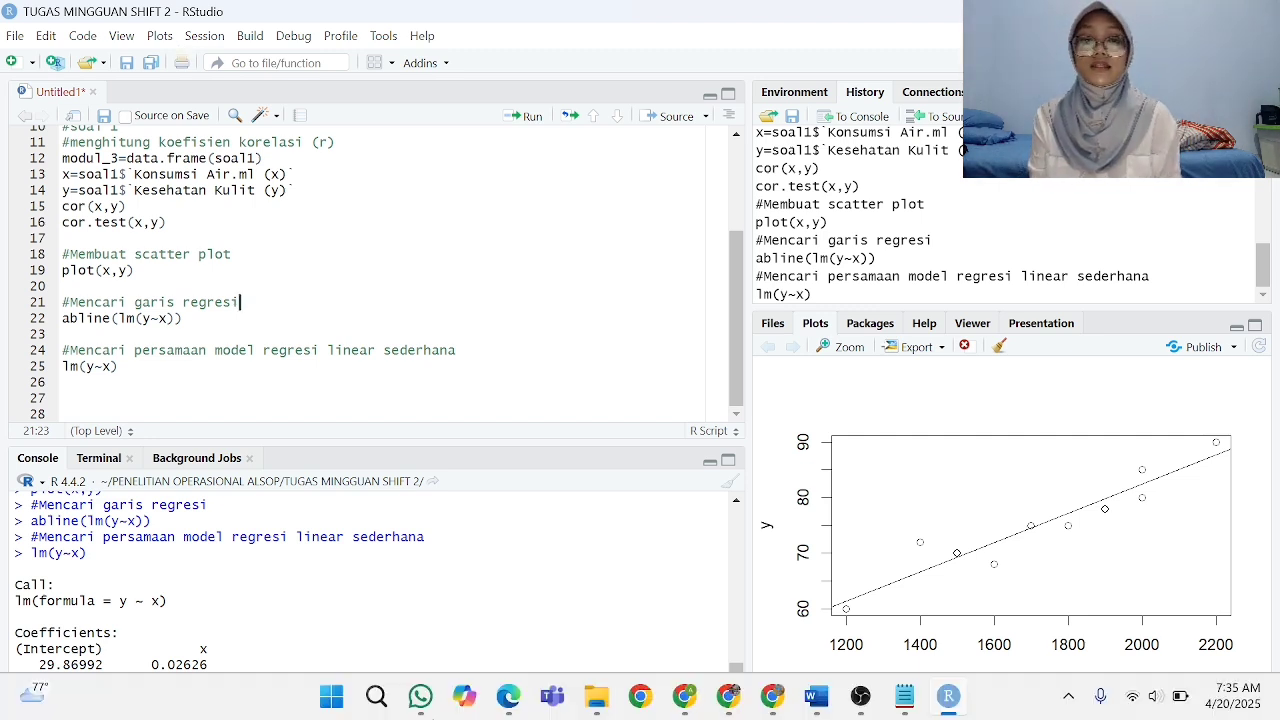
{"action": "scroll", "coordinate": [483, 288], "scroll_direction": "up", "scroll_amount": 3}
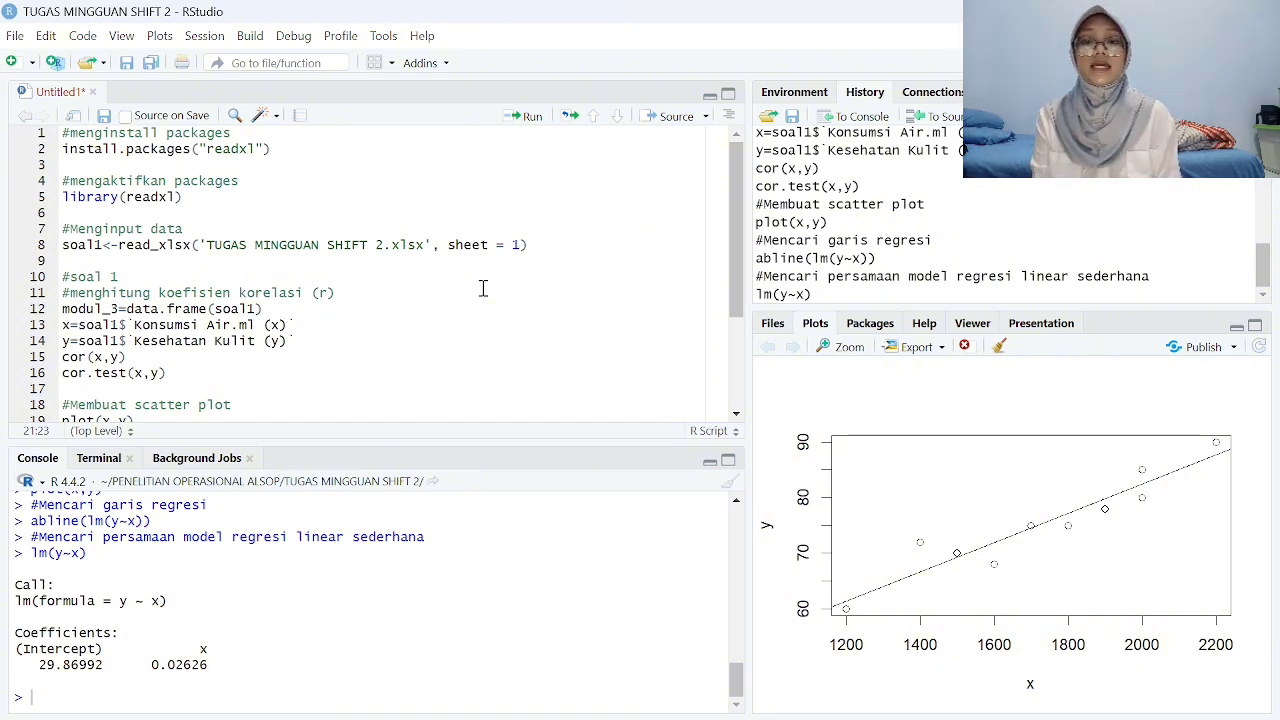
{"action": "scroll", "coordinate": [483, 288], "scroll_direction": "down", "scroll_amount": 3}
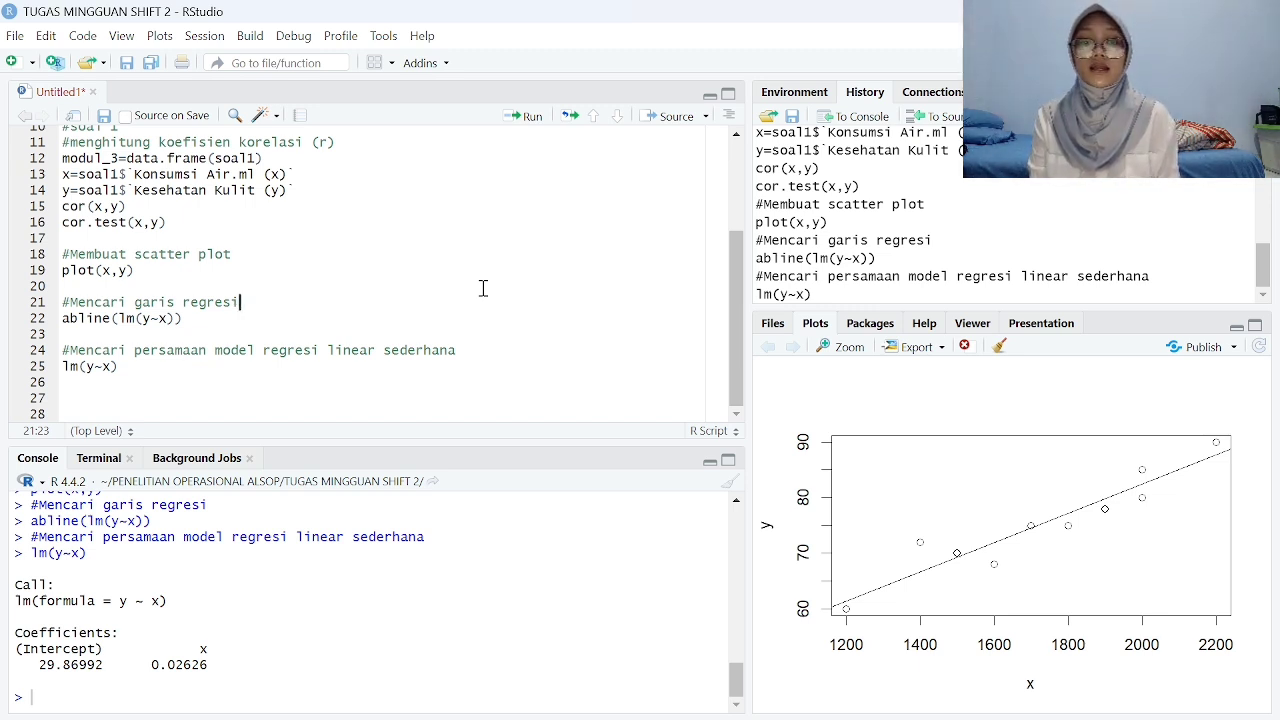
{"action": "mouse_move", "coordinate": [400, 716]}
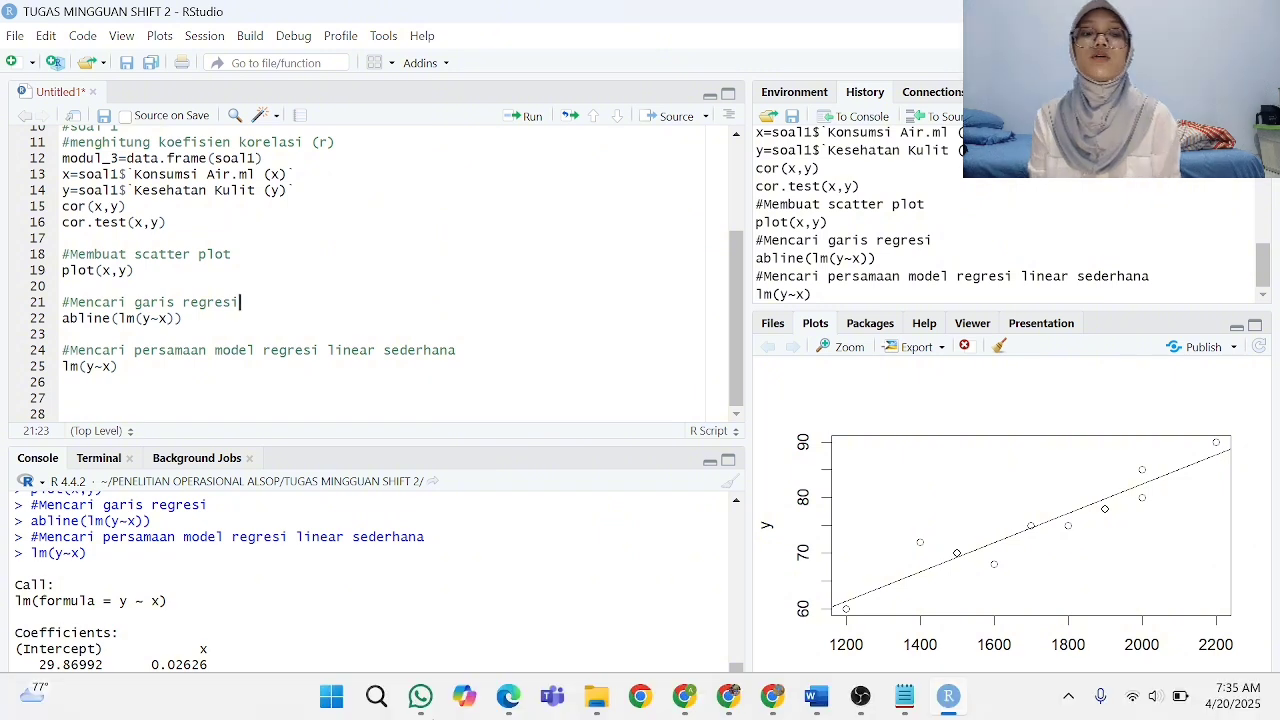
{"action": "scroll", "coordinate": [483, 288], "scroll_direction": "up", "scroll_amount": 3}
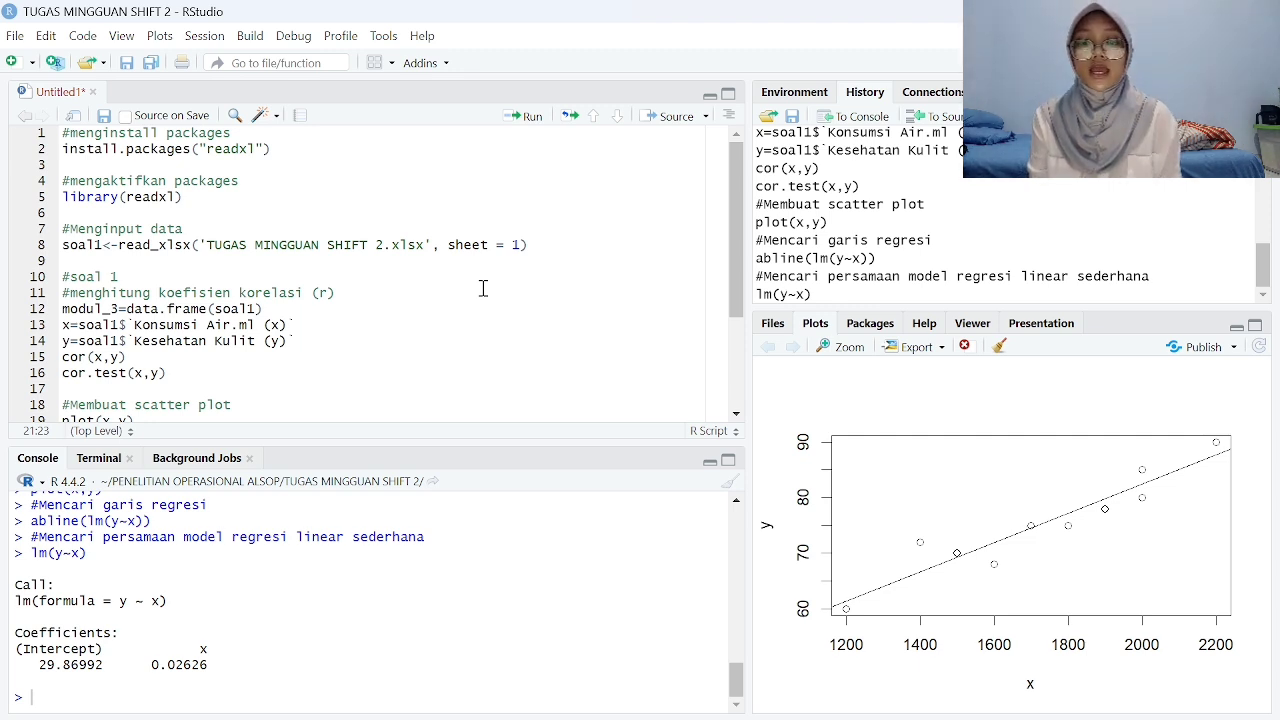
{"action": "scroll", "coordinate": [483, 288], "scroll_direction": "down", "scroll_amount": 3}
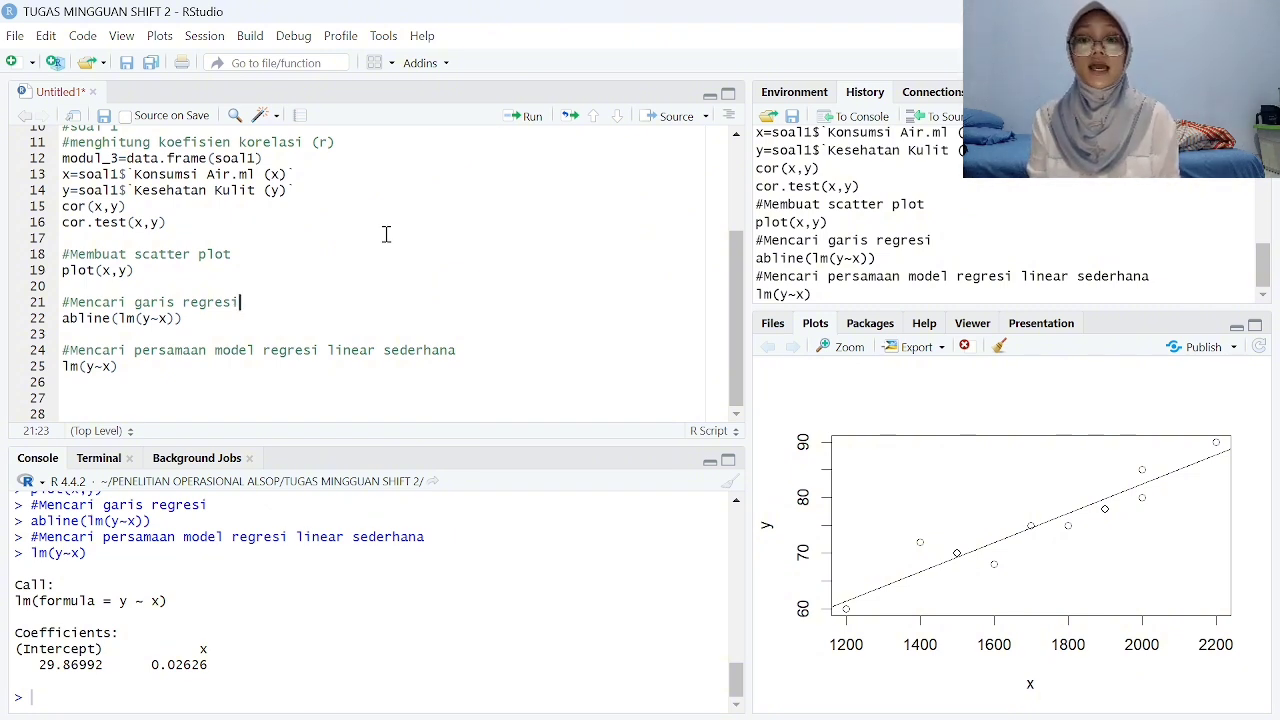
{"action": "mouse_move", "coordinate": [660, 712]}
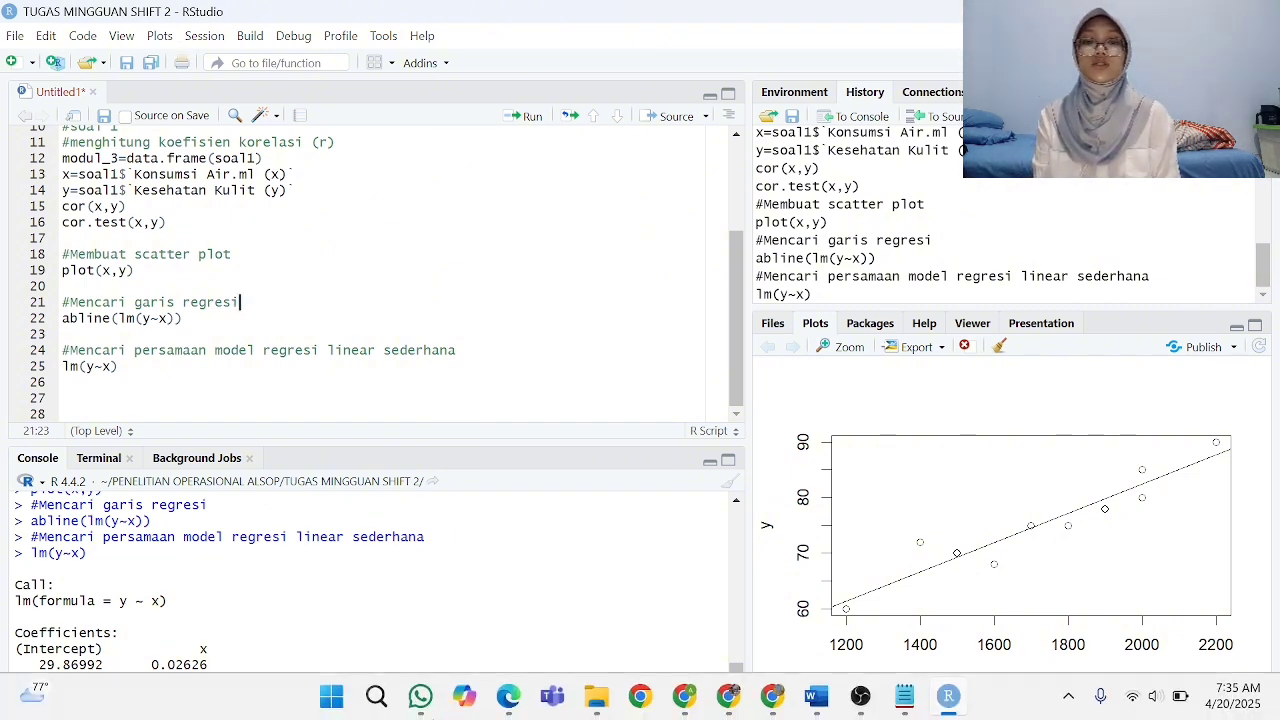
{"action": "scroll", "coordinate": [483, 288], "scroll_direction": "up", "scroll_amount": 3}
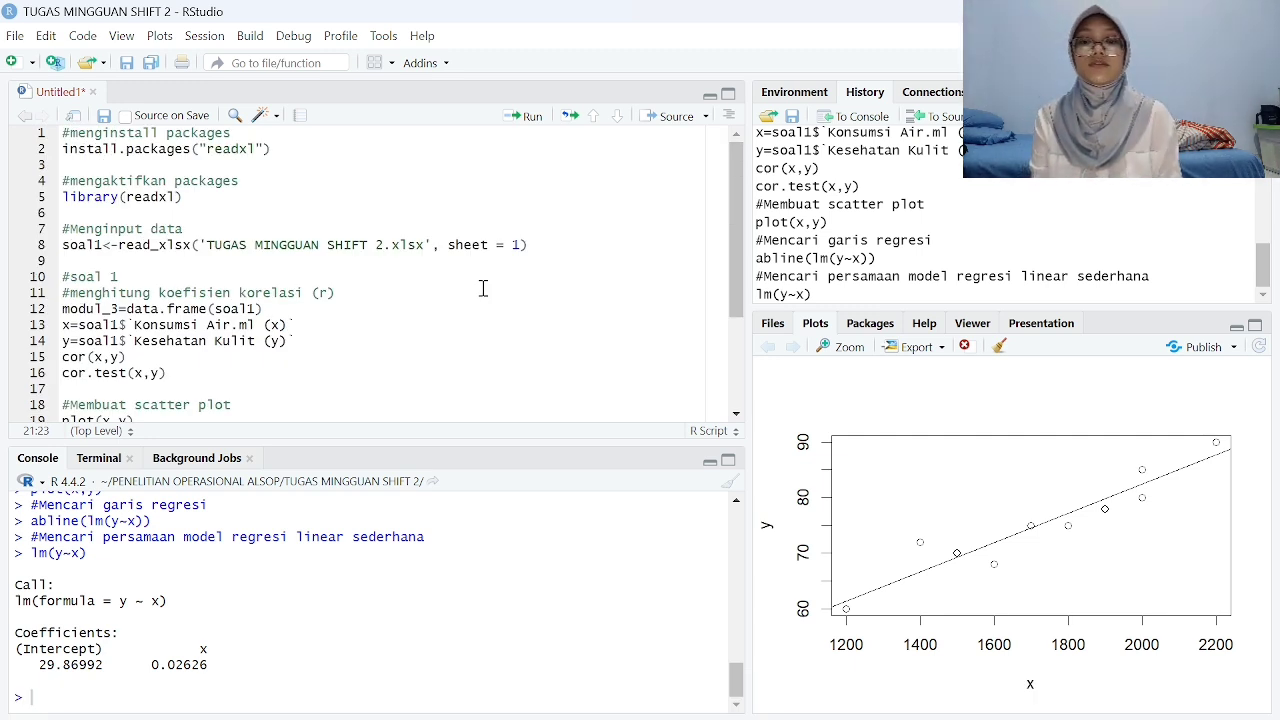
{"action": "scroll", "coordinate": [483, 288], "scroll_direction": "down", "scroll_amount": 3}
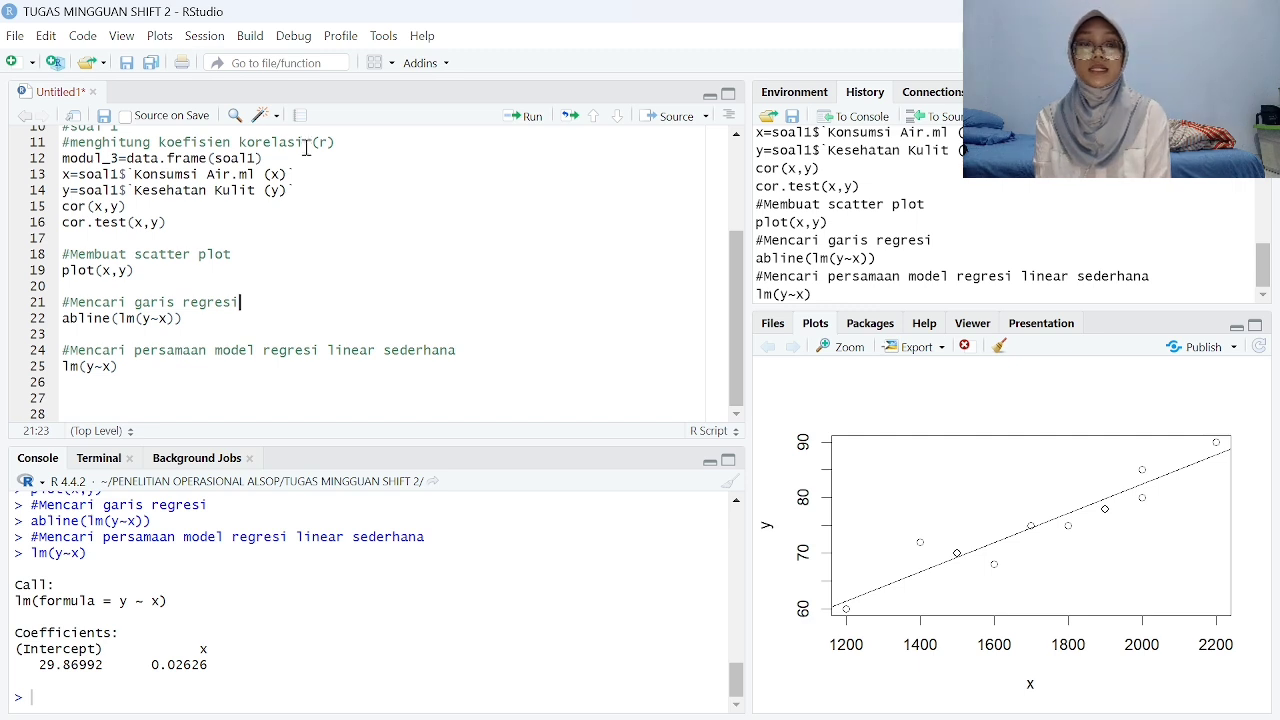
{"action": "mouse_move", "coordinate": [398, 690]}
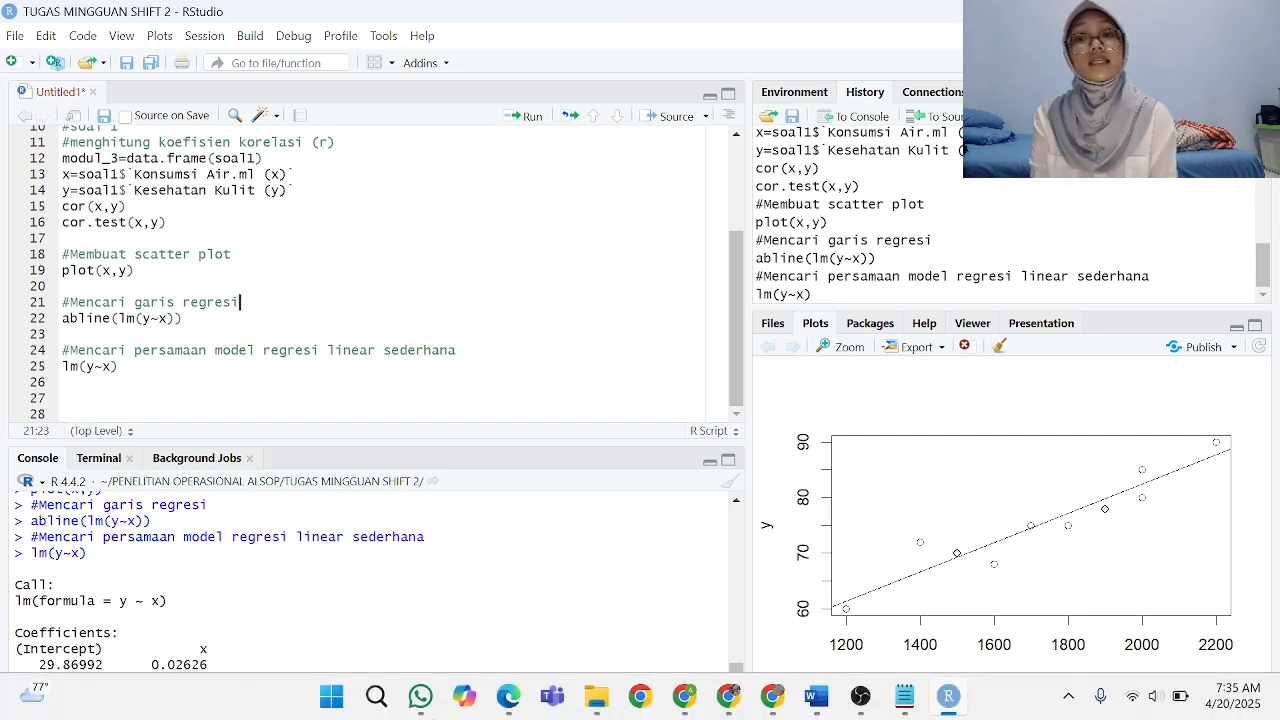
{"action": "scroll", "coordinate": [486, 286], "scroll_direction": "up", "scroll_amount": 3}
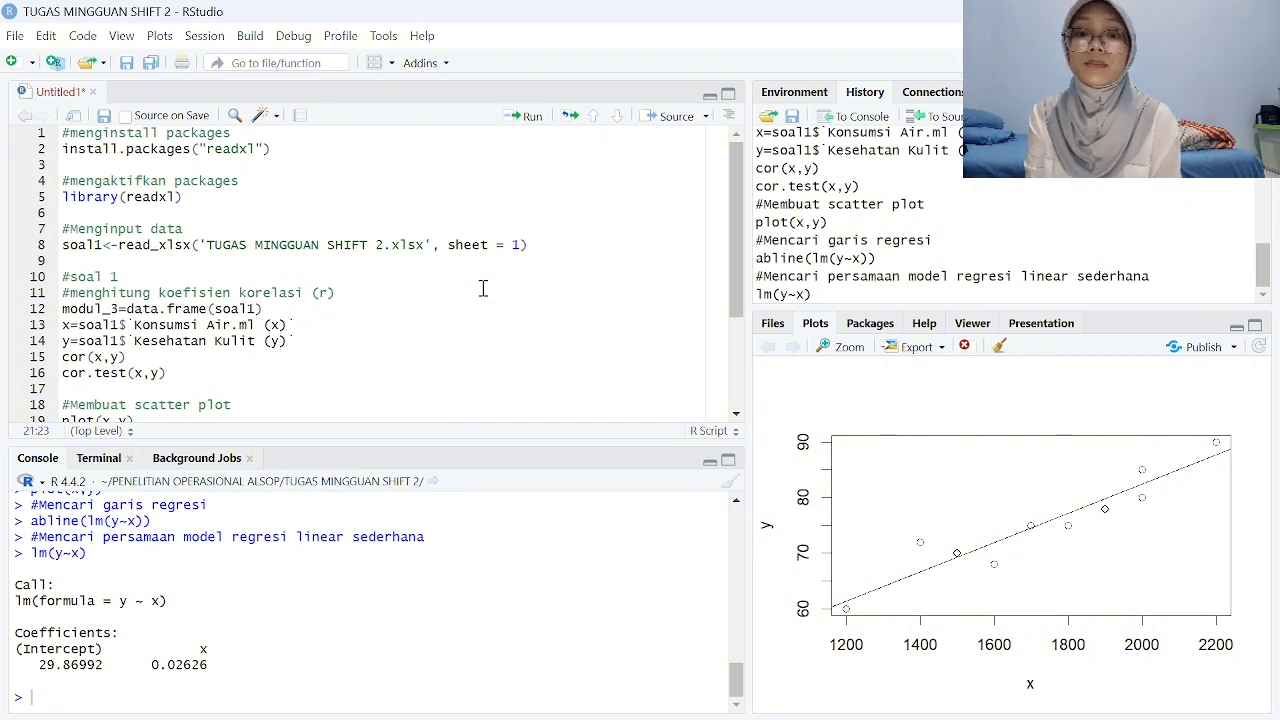
{"action": "scroll", "coordinate": [483, 288], "scroll_direction": "down", "scroll_amount": 3}
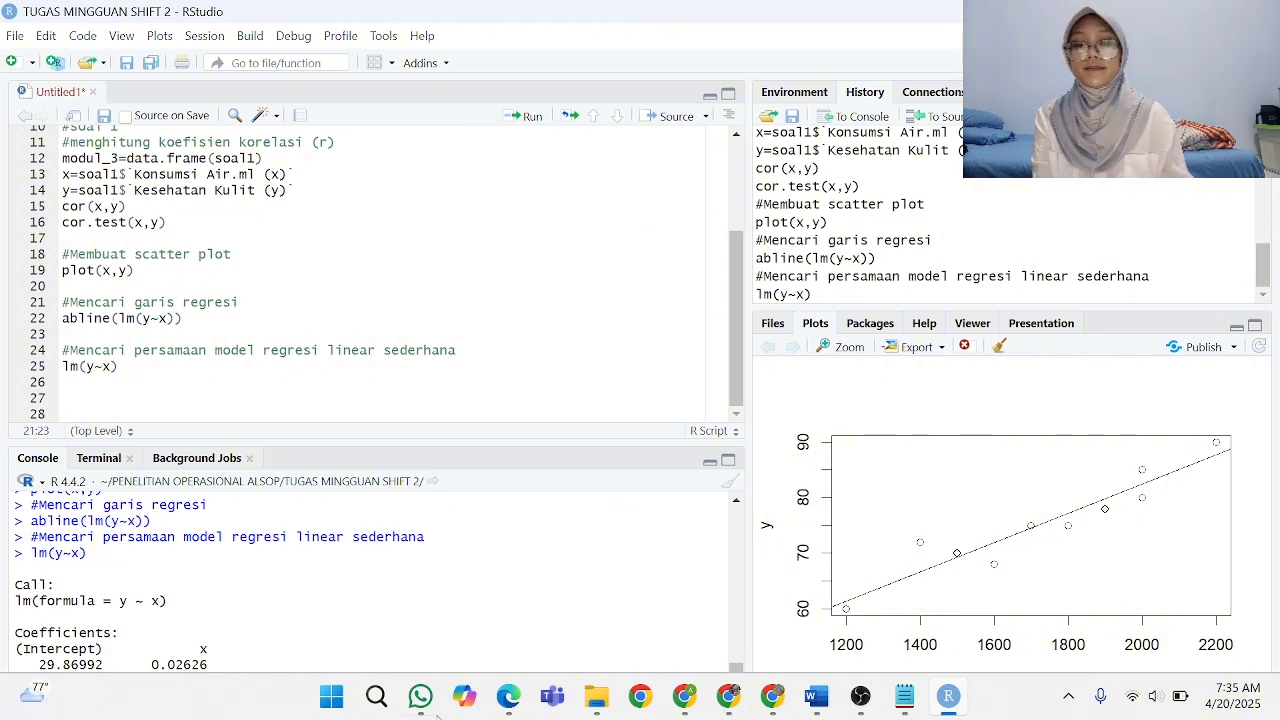
{"action": "scroll", "coordinate": [400, 270], "scroll_direction": "up", "scroll_amount": 3}
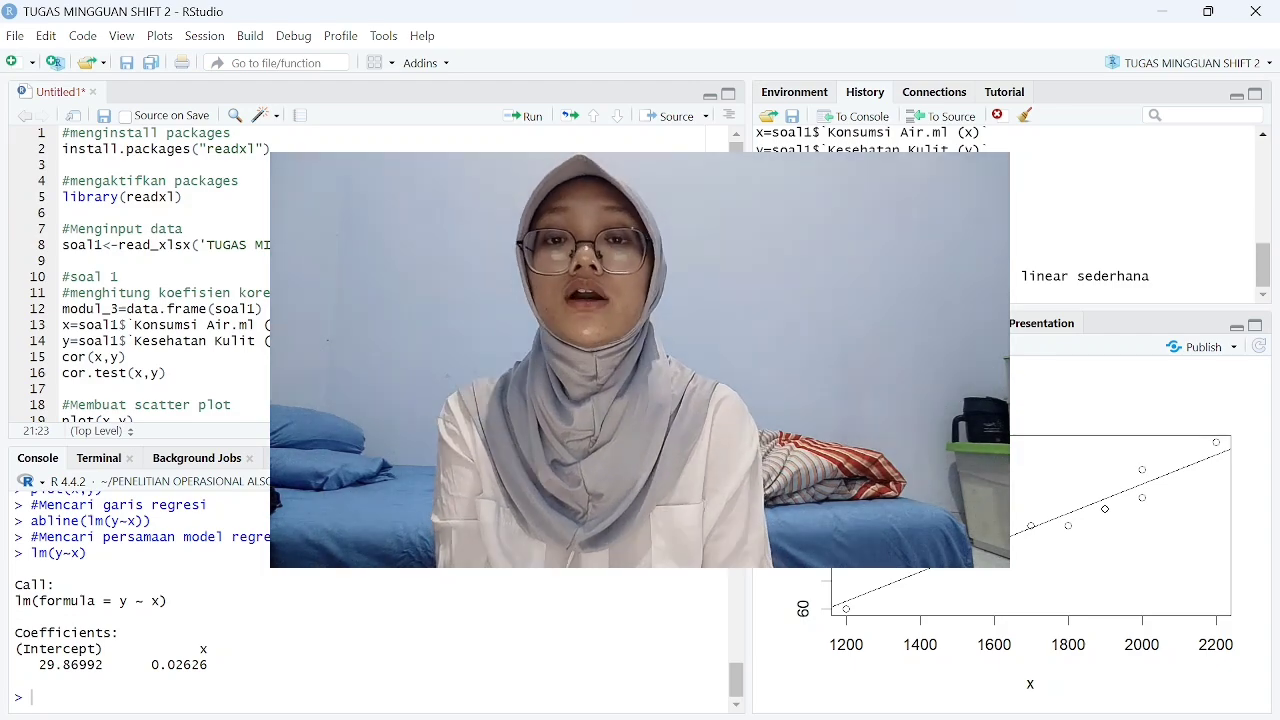
{"action": "scroll", "coordinate": [380, 274], "scroll_direction": "down", "scroll_amount": 3}
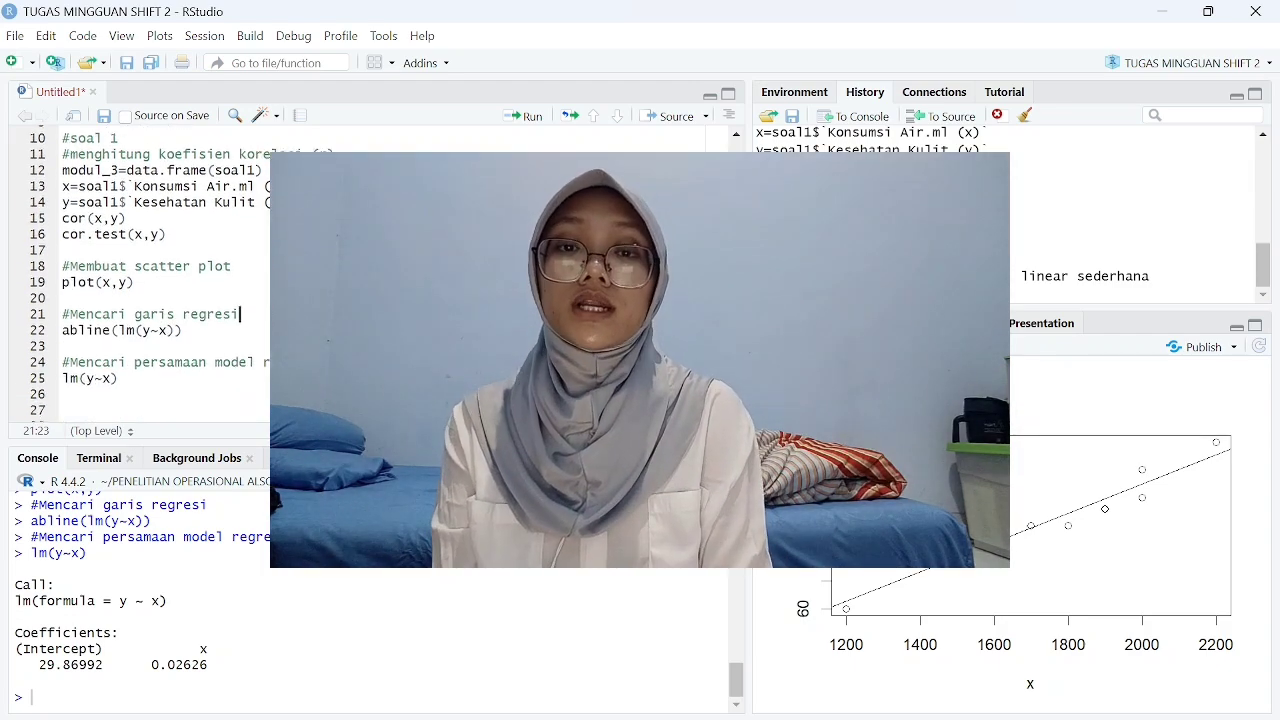